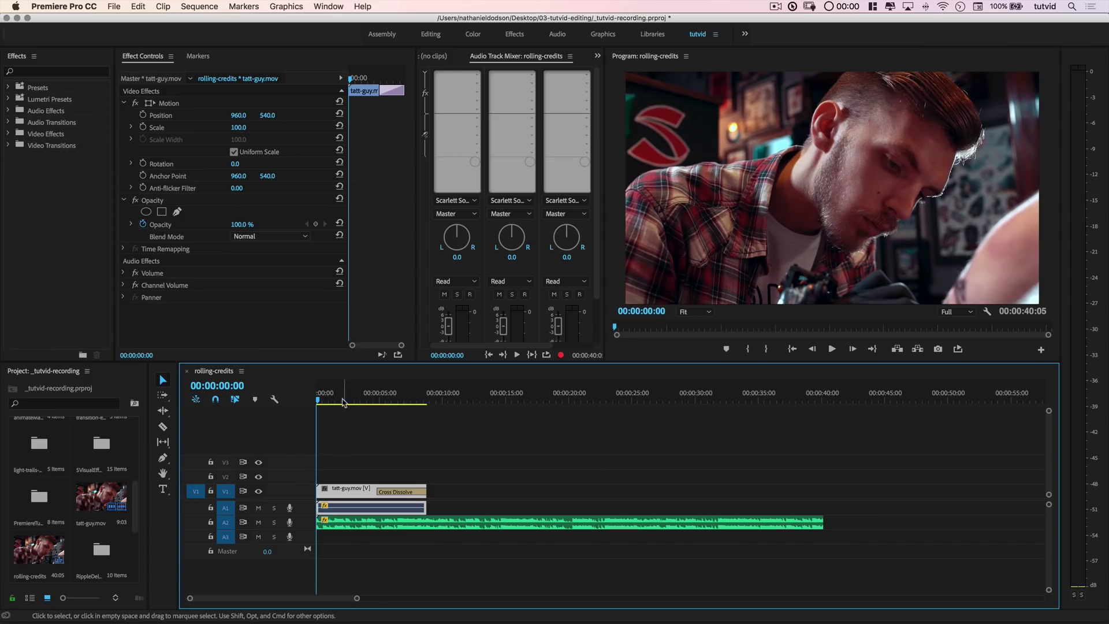
Show the Essential Graphics panel and open its Credits templates folder.
click(328, 8)
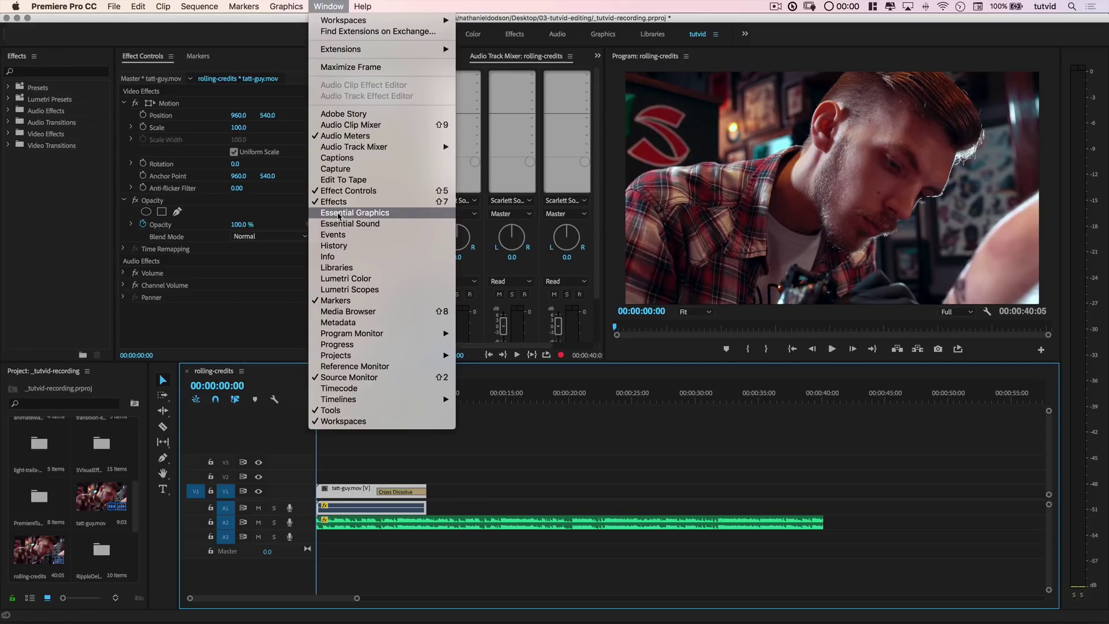
click(338, 213)
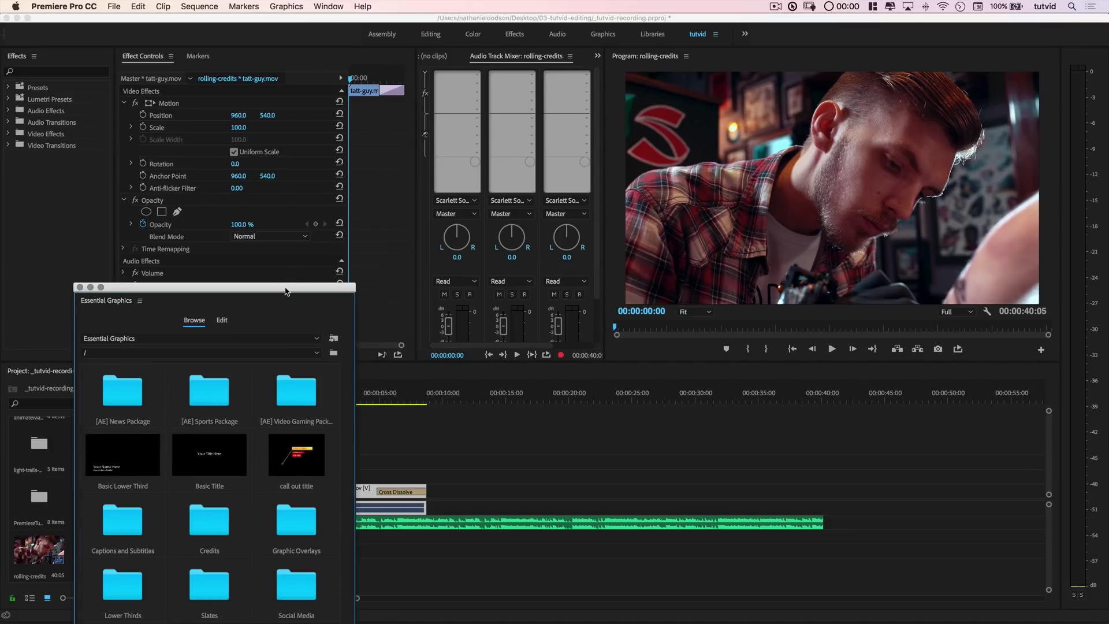
mouse_move(286, 291)
mouse_down()
mouse_move(305, 105)
mouse_move(253, 111)
mouse_up()
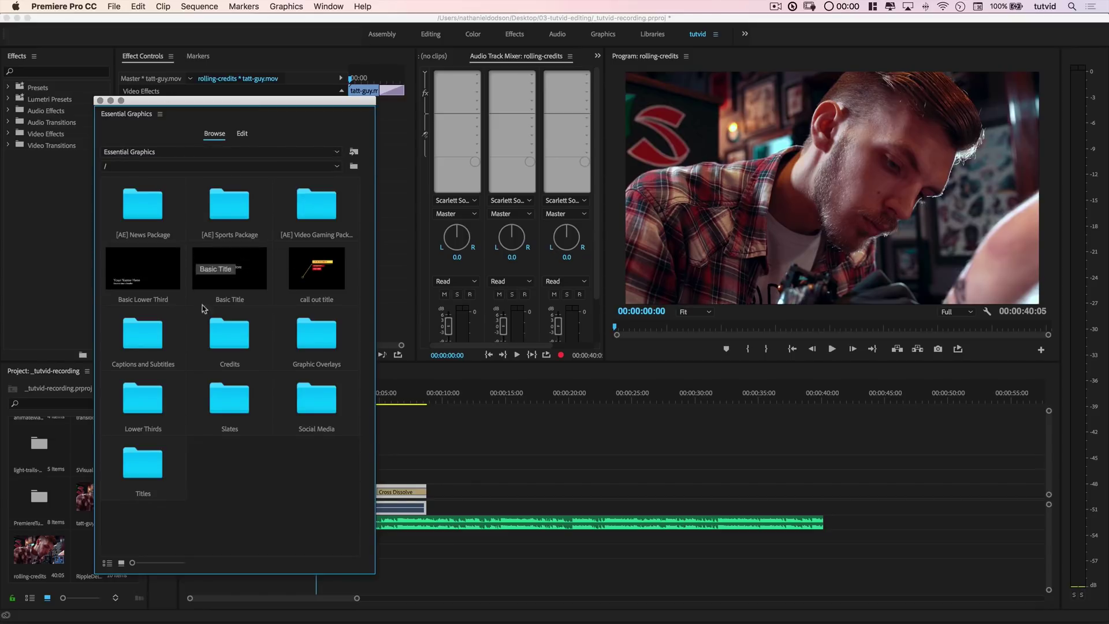
drag(274, 104, 278, 54)
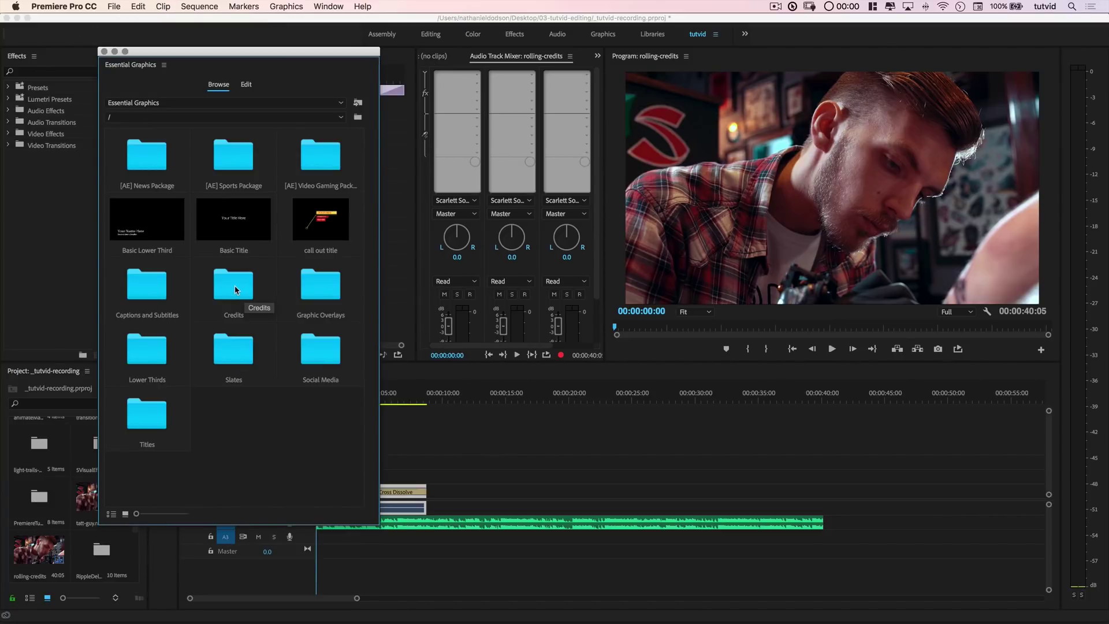
double_click(241, 291)
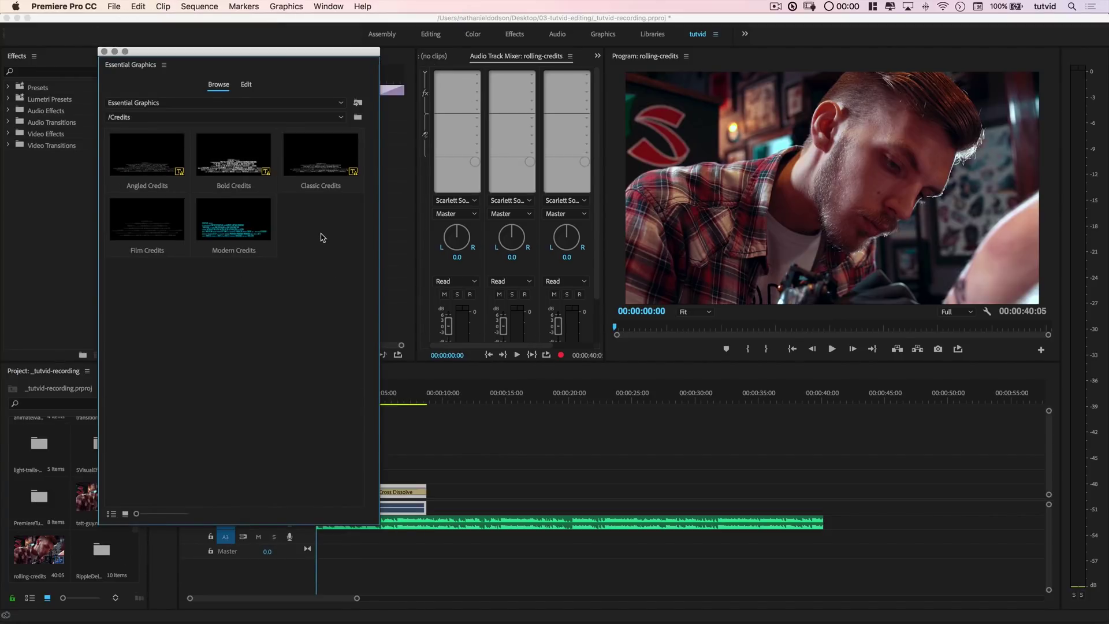
Place the Bold Credits template on track V2 and dismiss the missing-font notice.
drag(265, 52, 662, 81)
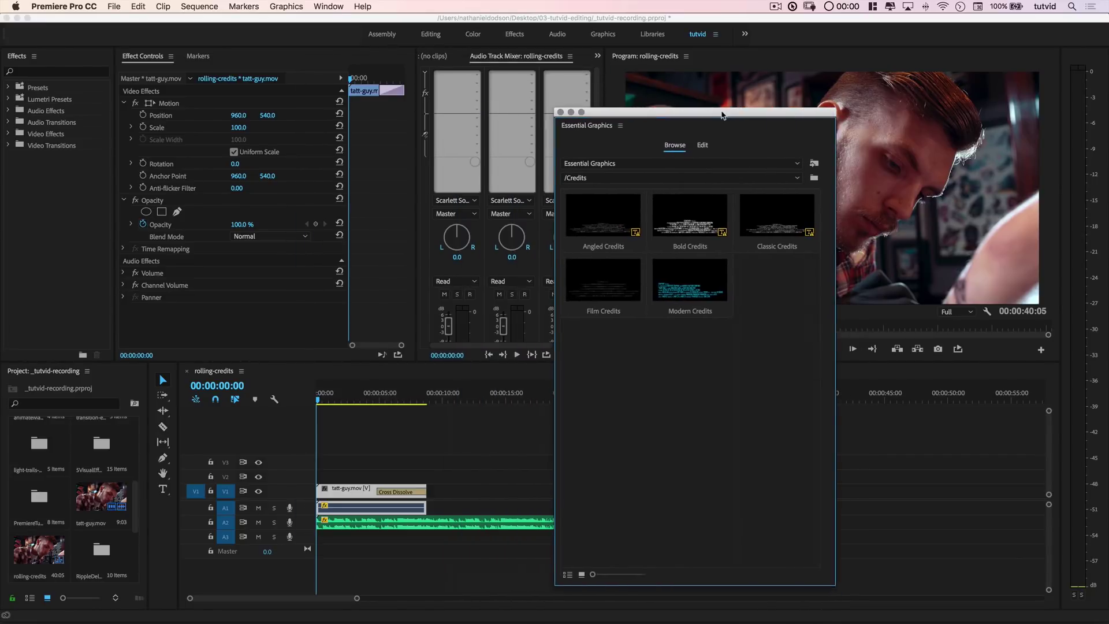
drag(663, 81, 692, 112)
drag(705, 227, 360, 475)
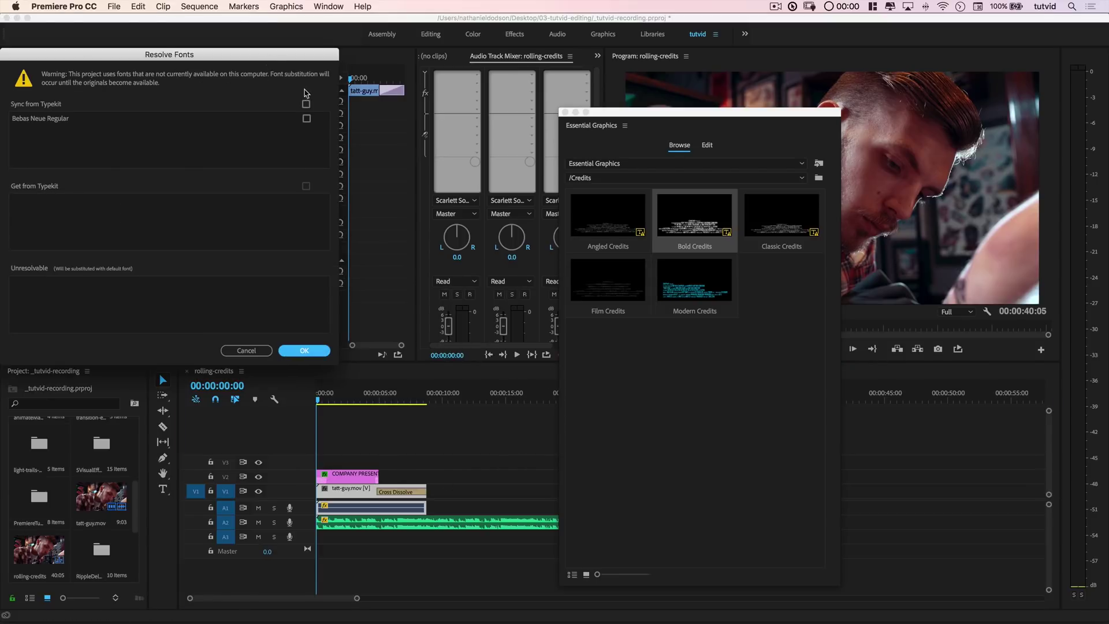
click(304, 350)
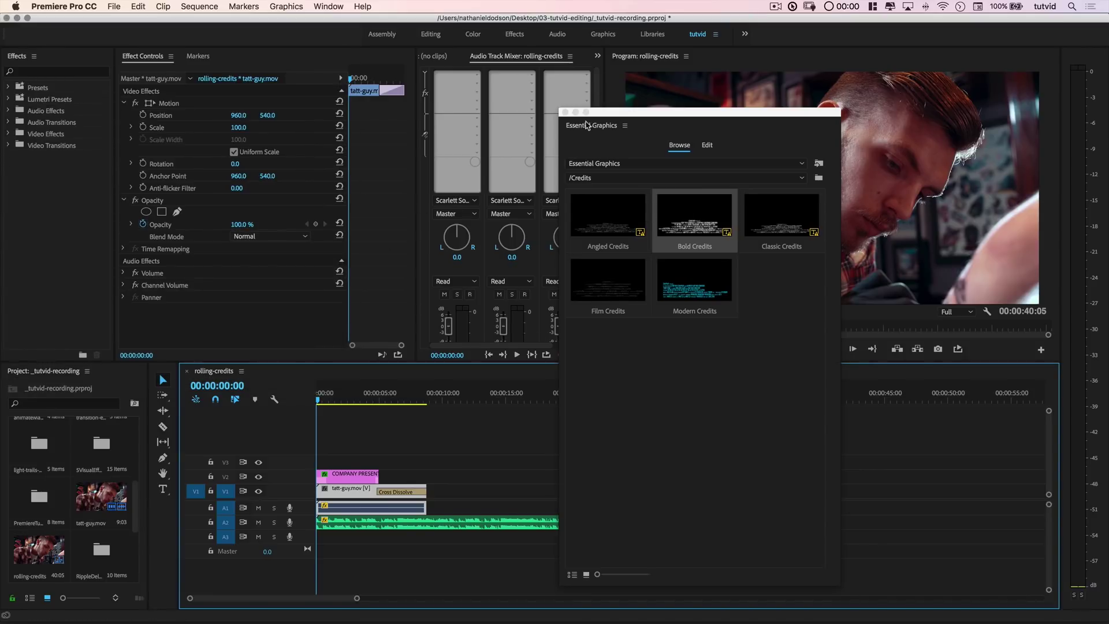
Move the credits graphic clip up to track V3.
click(564, 112)
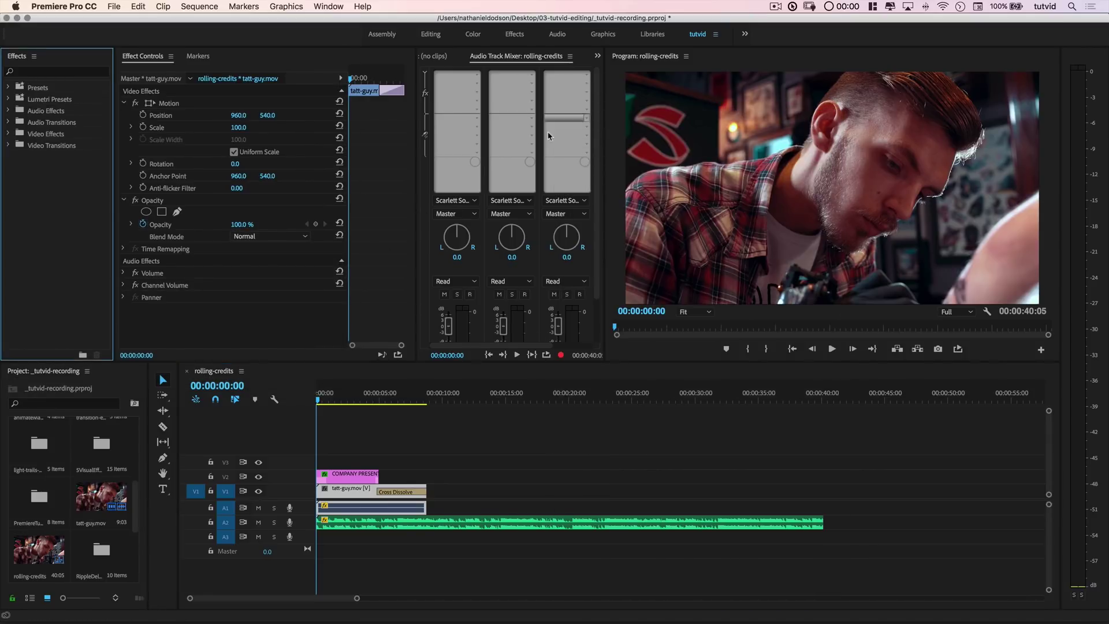
click(352, 479)
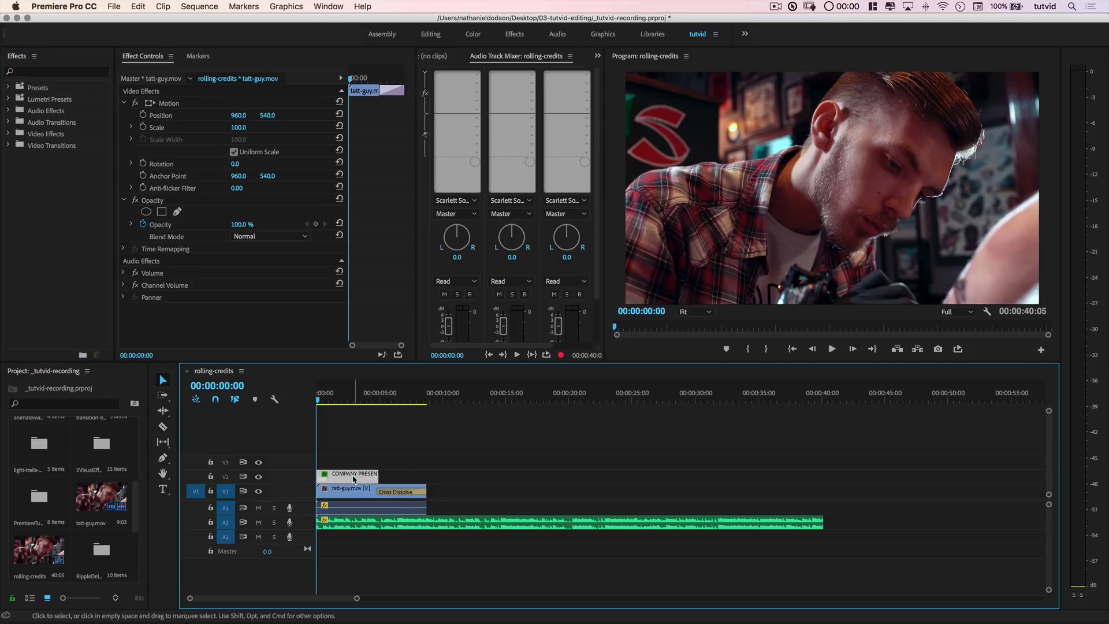
drag(349, 473, 345, 460)
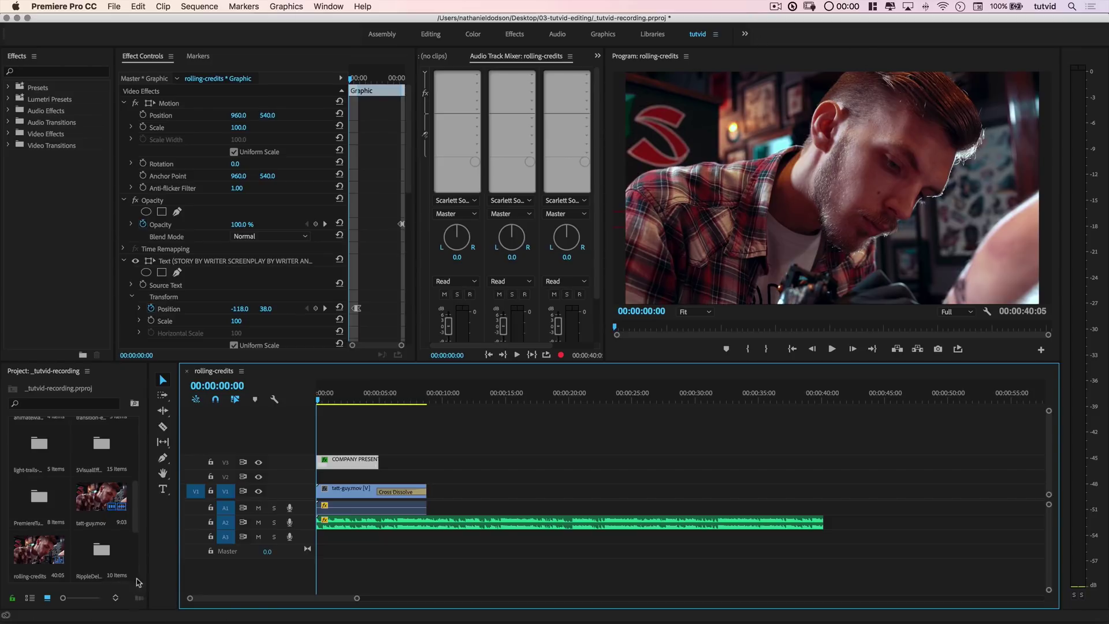
Create a black color matte named Overlay in the project bin.
mouse_move(146, 518)
mouse_down()
mouse_move(199, 518)
mouse_move(231, 552)
mouse_up()
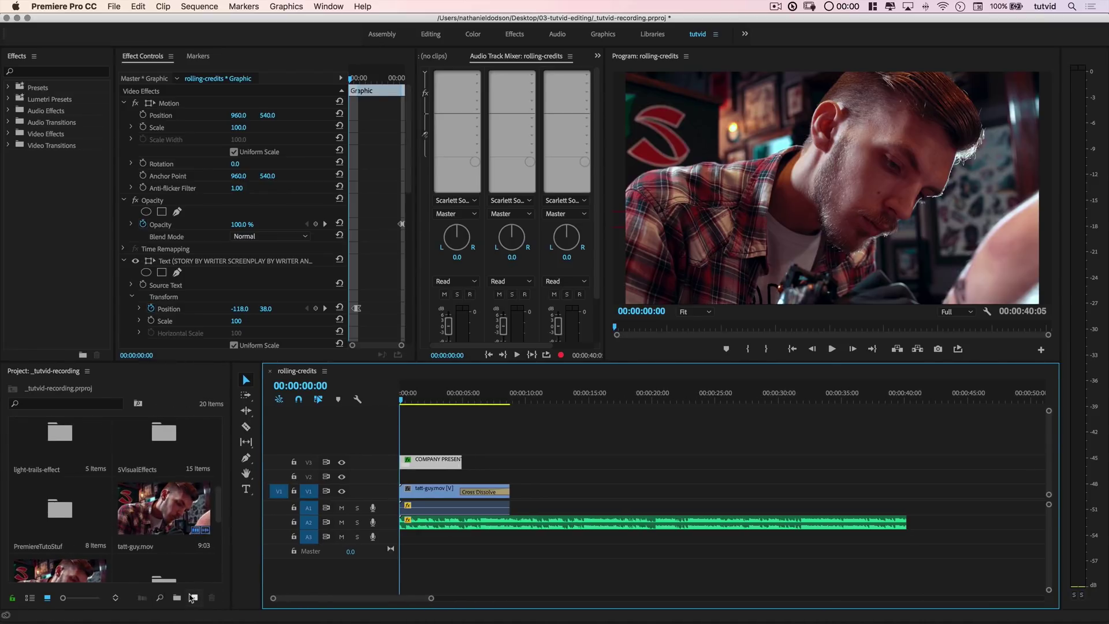
click(192, 598)
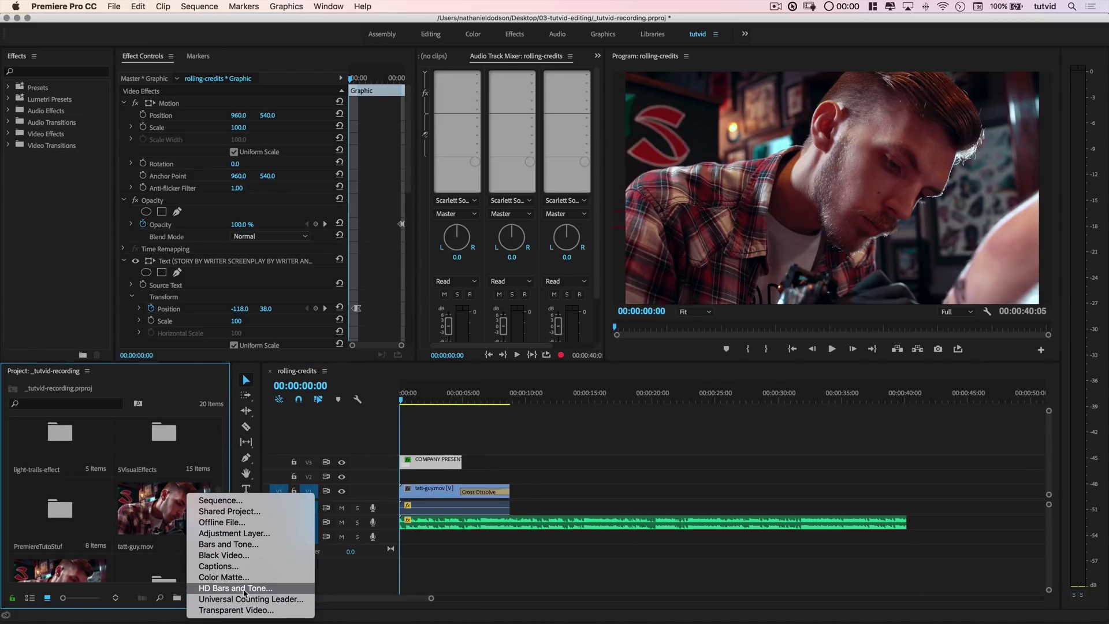
click(221, 577)
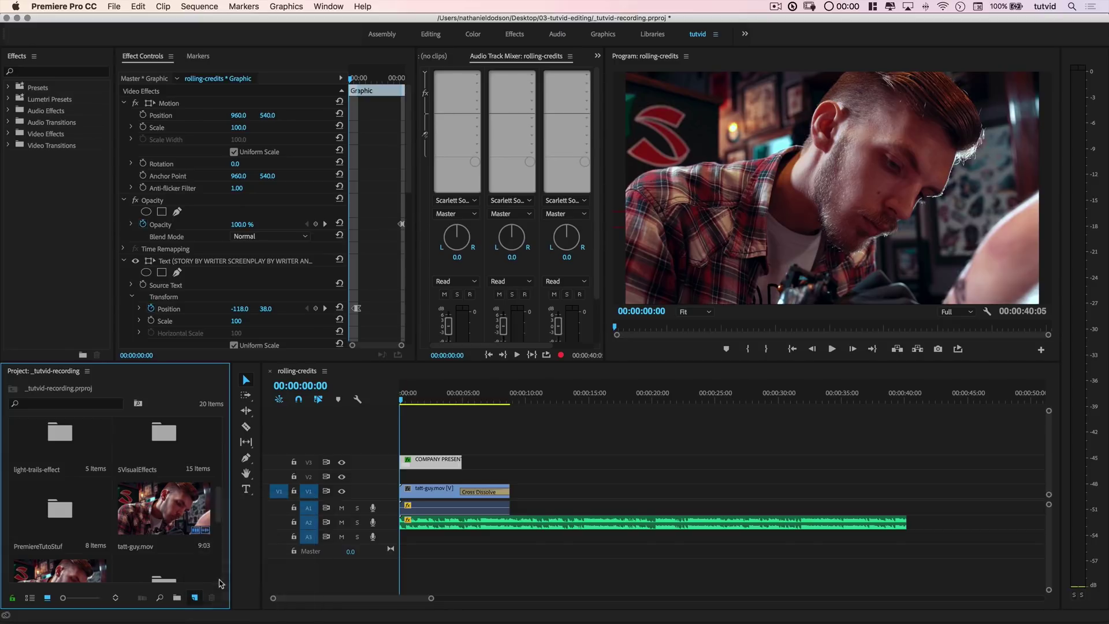
click(628, 360)
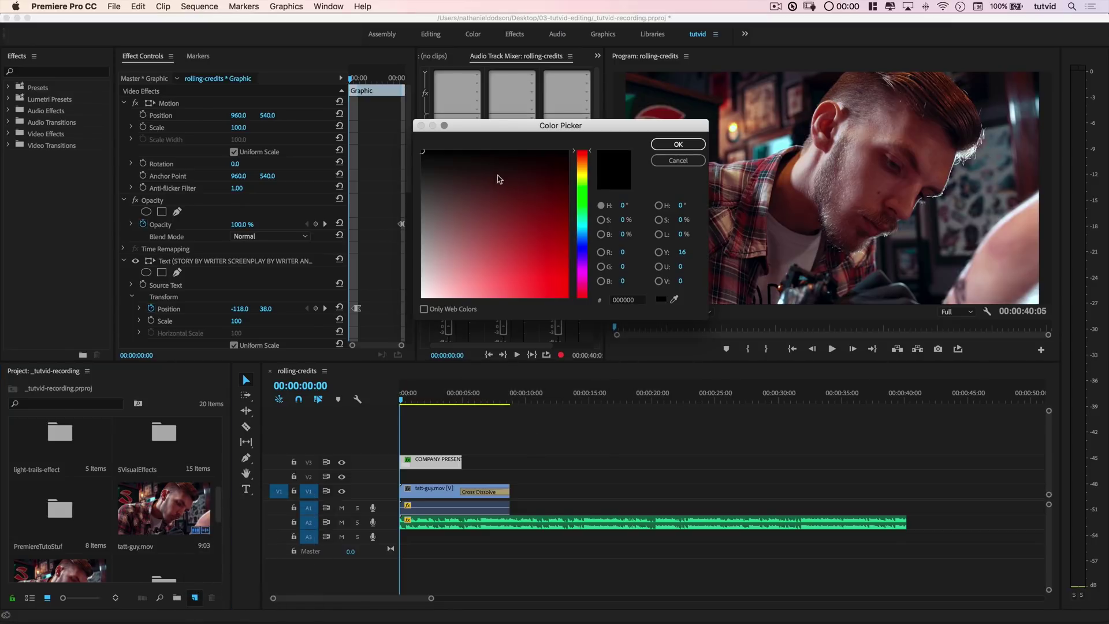
drag(499, 179, 620, 144)
click(679, 145)
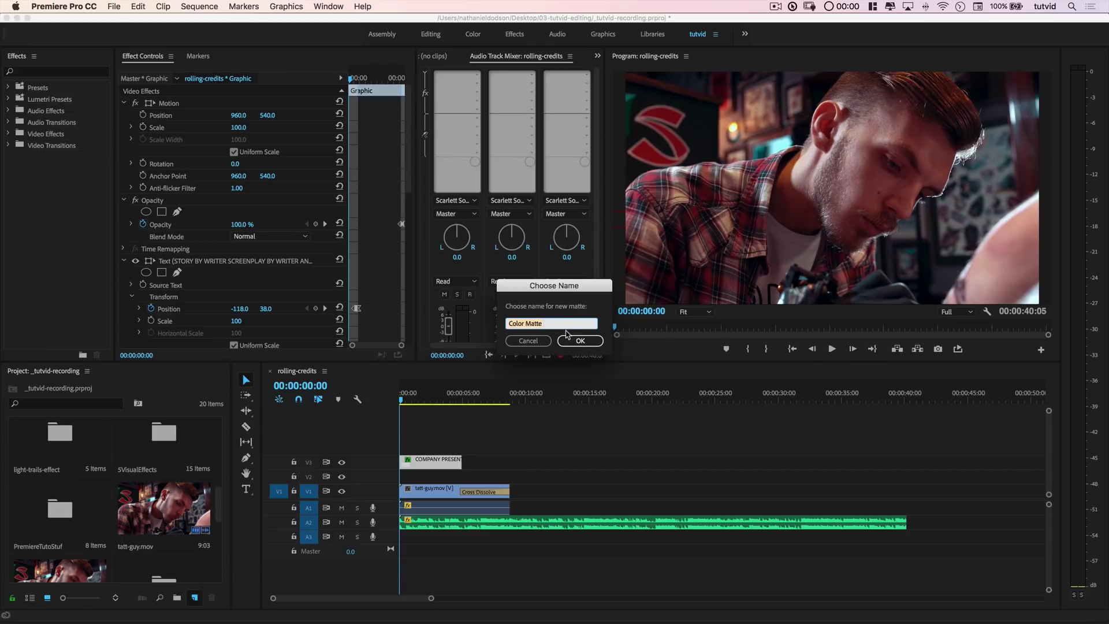
text(Overlay)
key(Return)
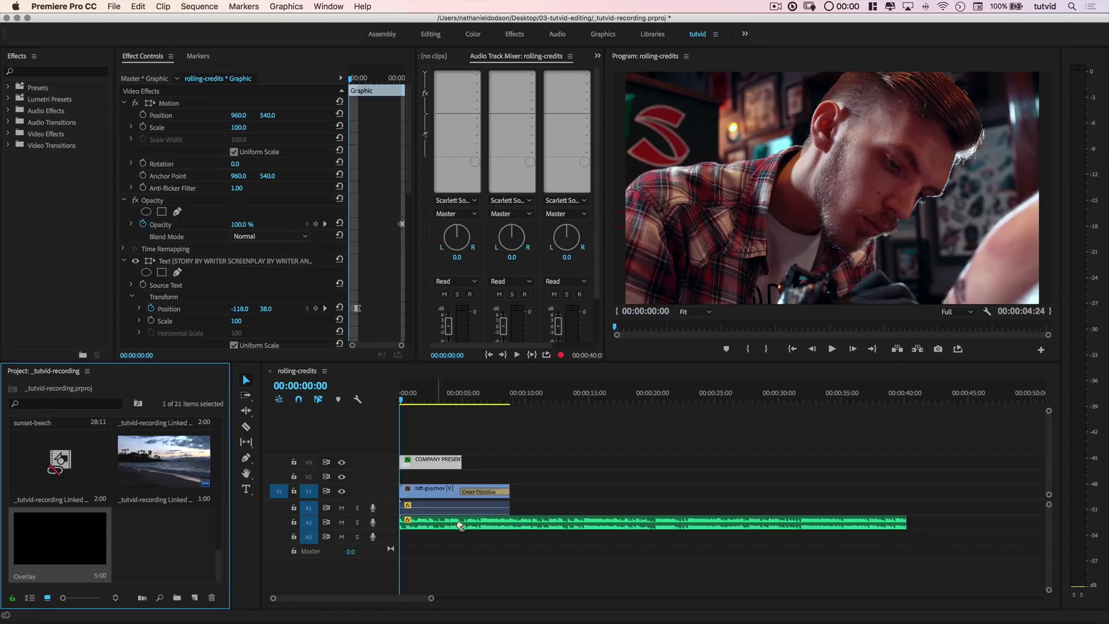
Place the Overlay matte on V2, trimmed to the tattoo clip's length.
drag(57, 541, 453, 482)
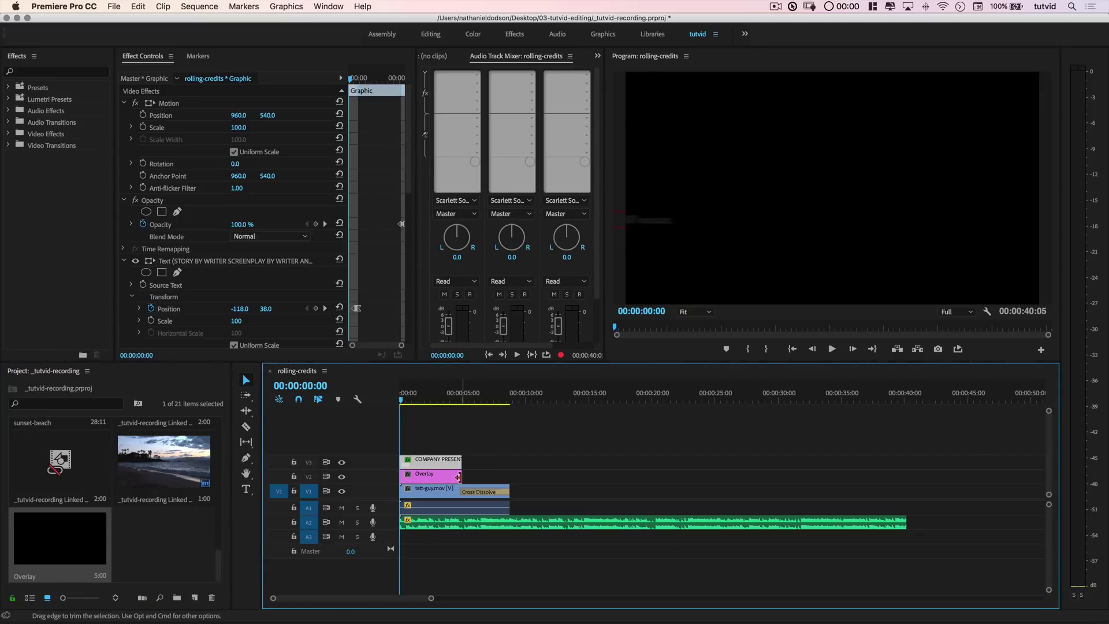
drag(460, 477, 509, 477)
drag(437, 397, 443, 411)
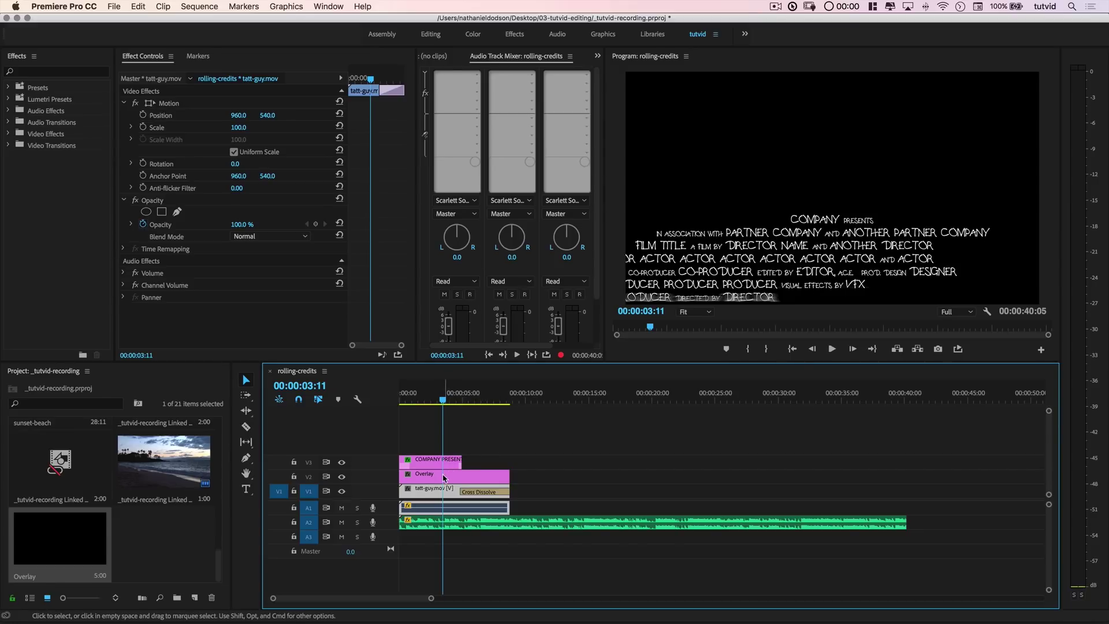
Set the Overlay matte's opacity to 85% and extend the credits clip on V3.
click(444, 478)
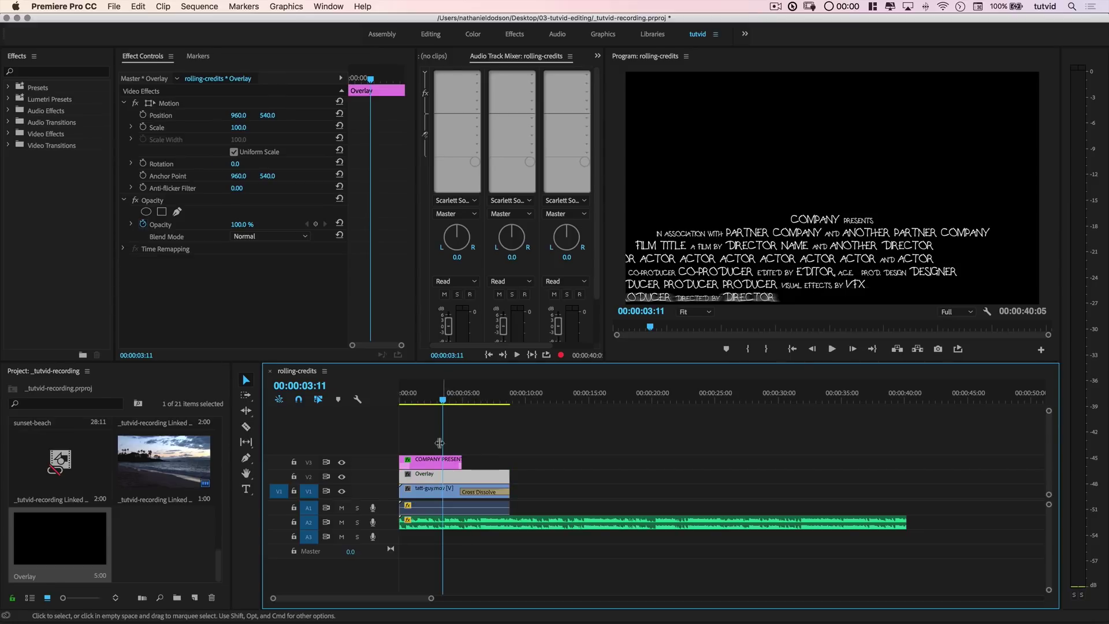
key(Home)
click(428, 393)
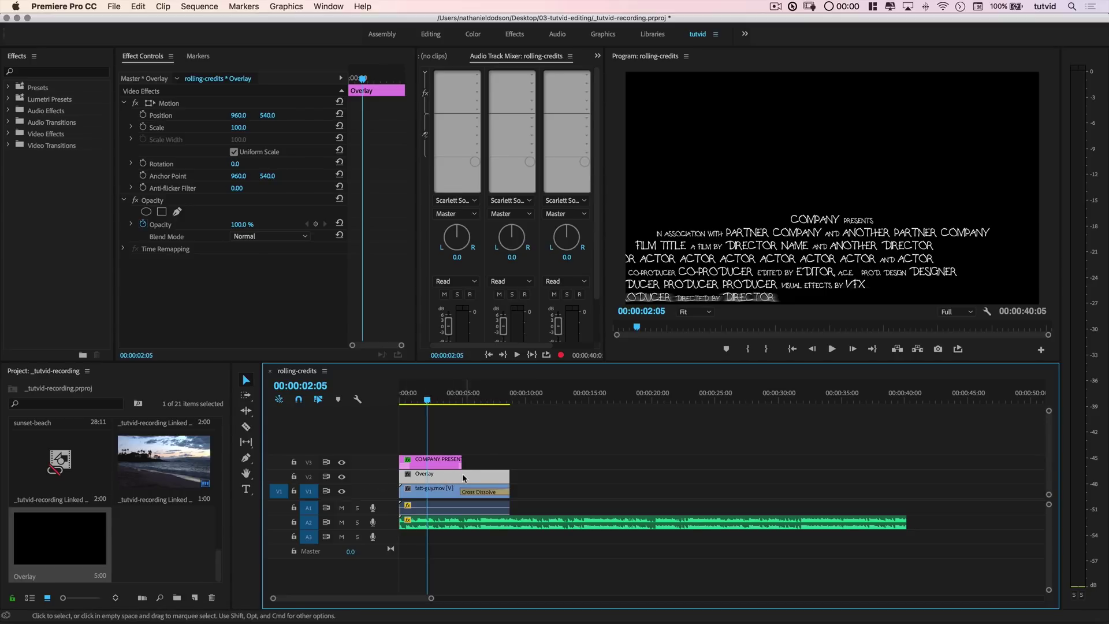
click(243, 223)
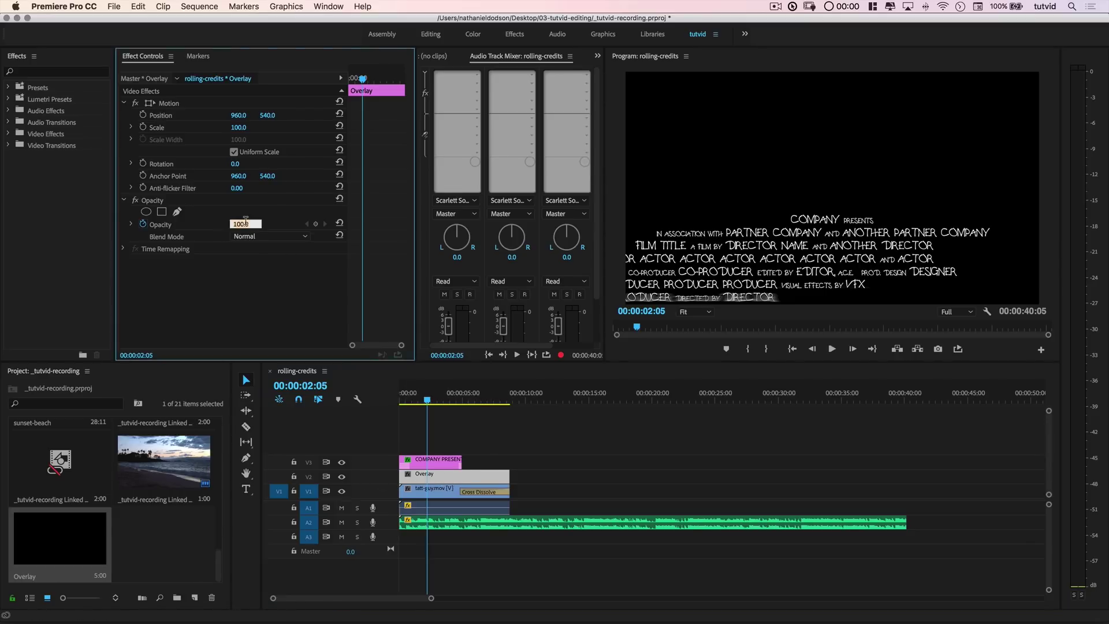
click(150, 226)
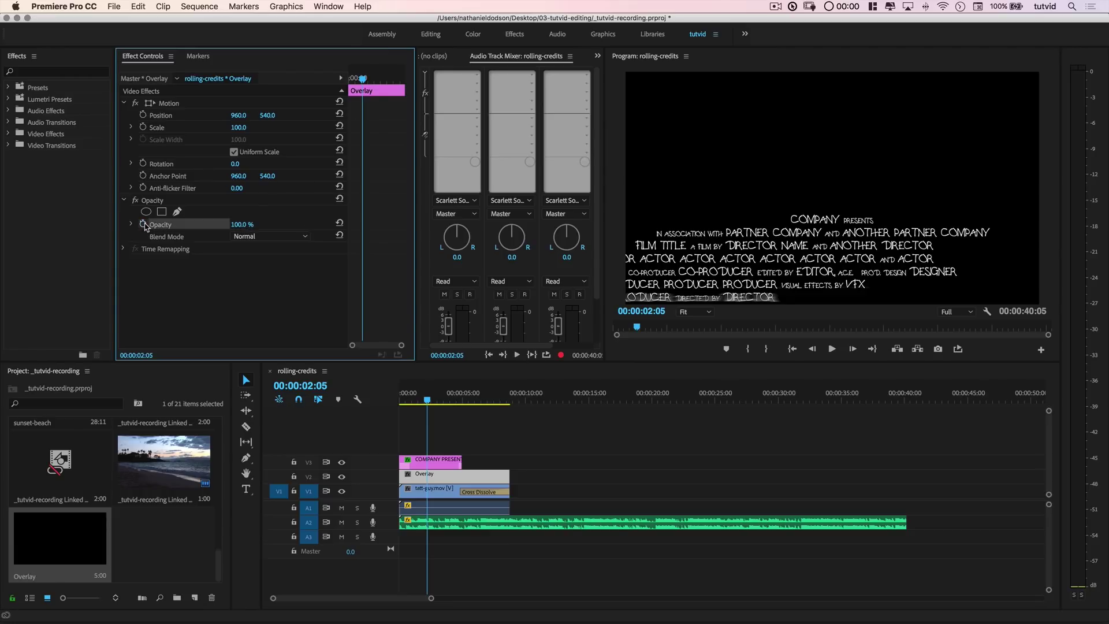
click(244, 224)
text(75)
key(Return)
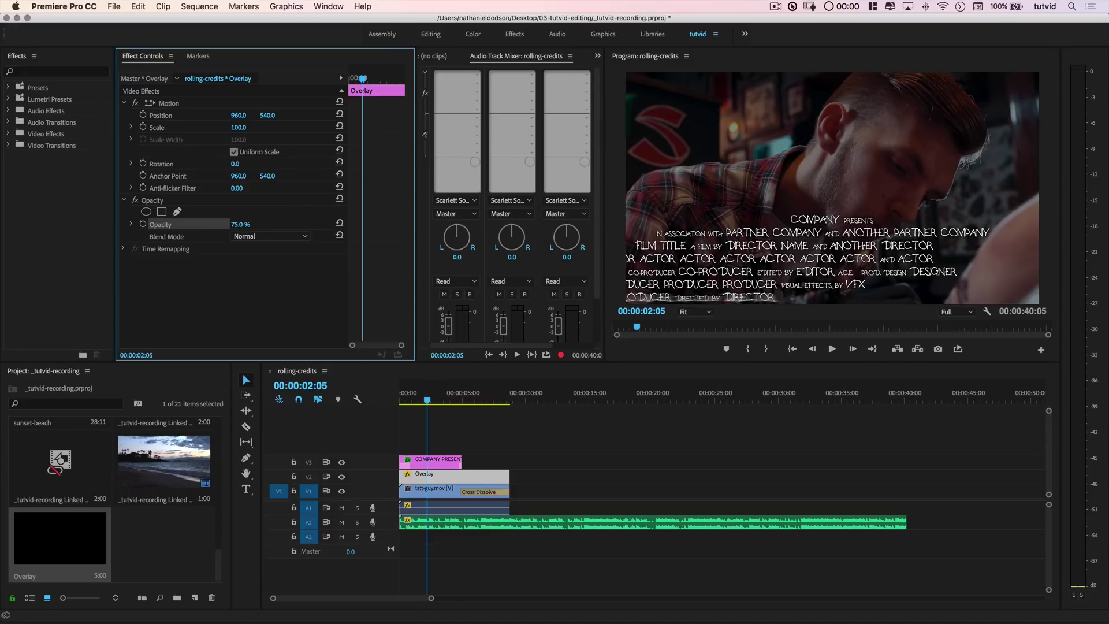
click(240, 224)
text(85)
key(Return)
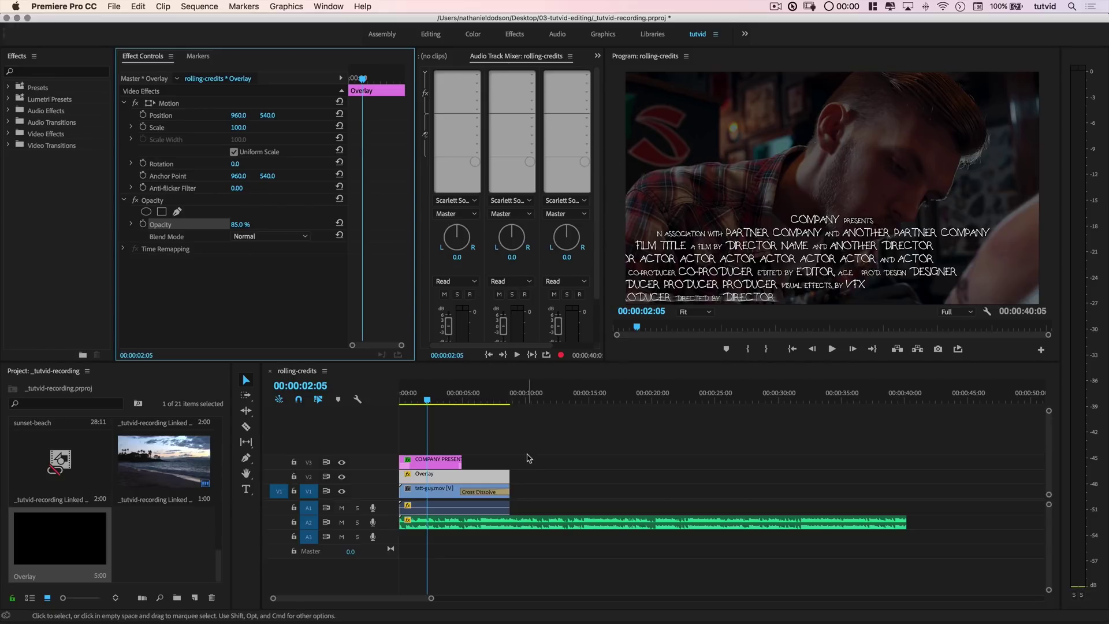
click(493, 416)
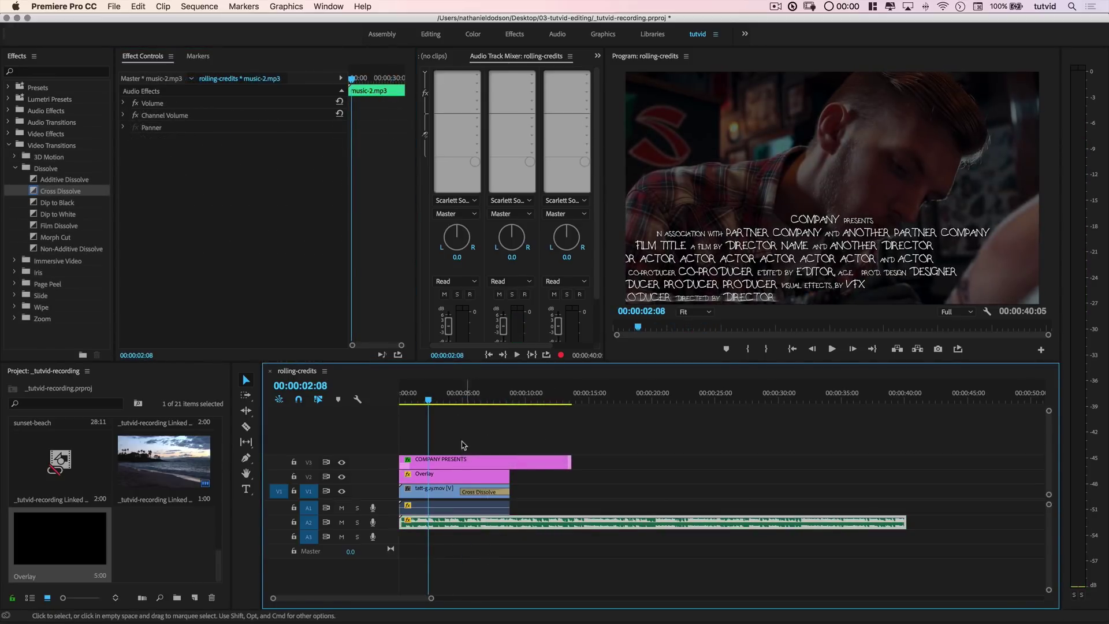
Select all seven credit text layers of the COMPANY PRESENTS title in Essential Graphics.
click(468, 463)
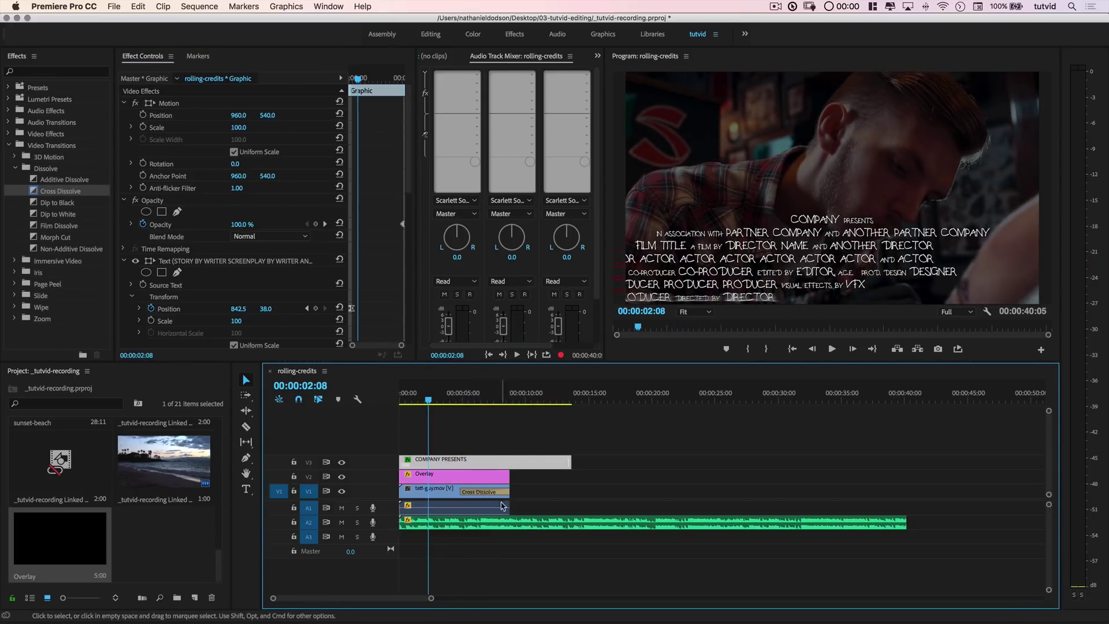
scroll(216, 277, down, 3)
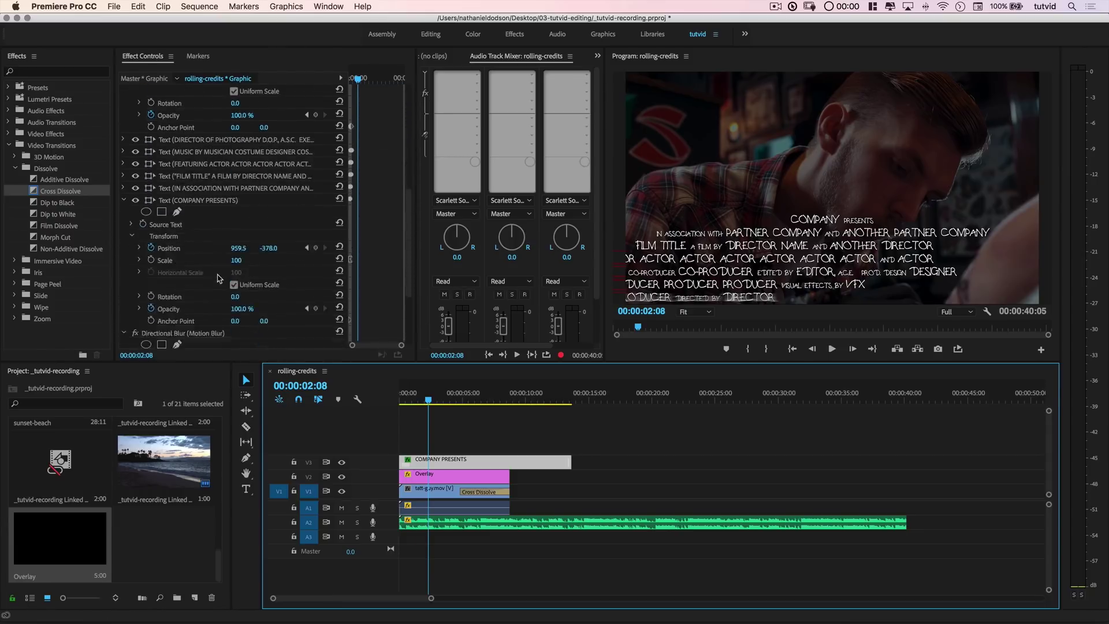
scroll(216, 277, down, 2)
scroll(218, 276, up, 4)
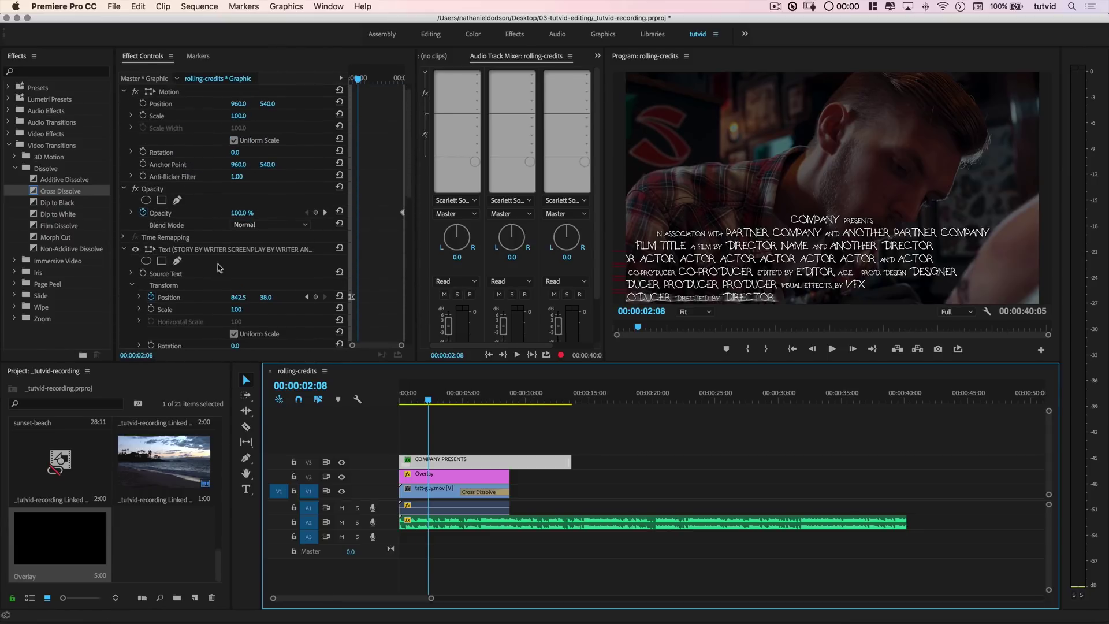
click(329, 6)
click(377, 212)
drag(695, 117, 268, 80)
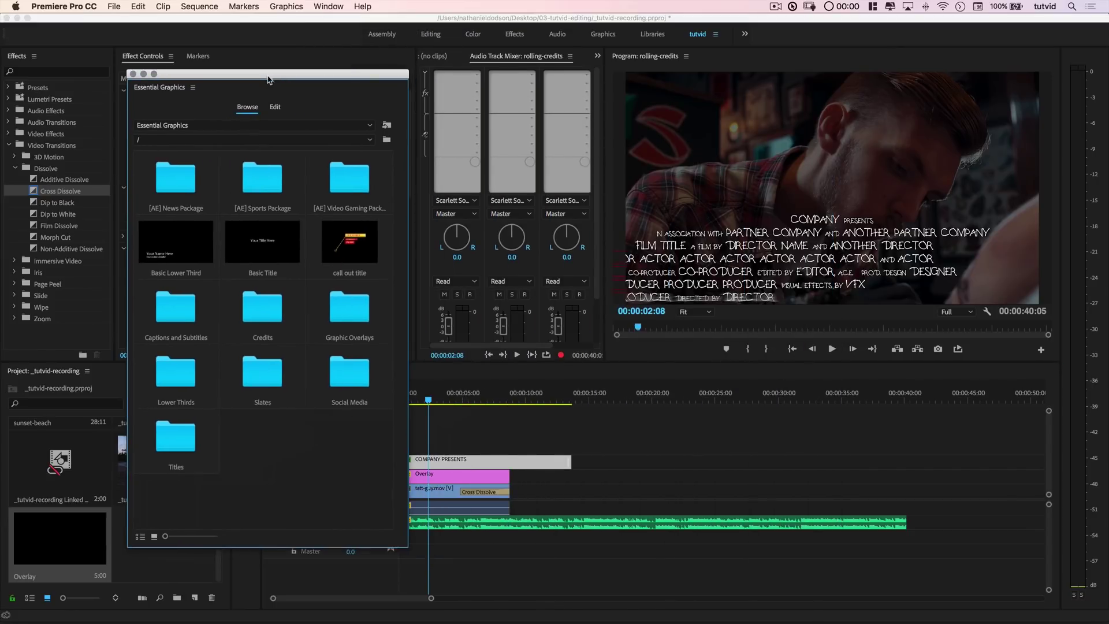
click(275, 108)
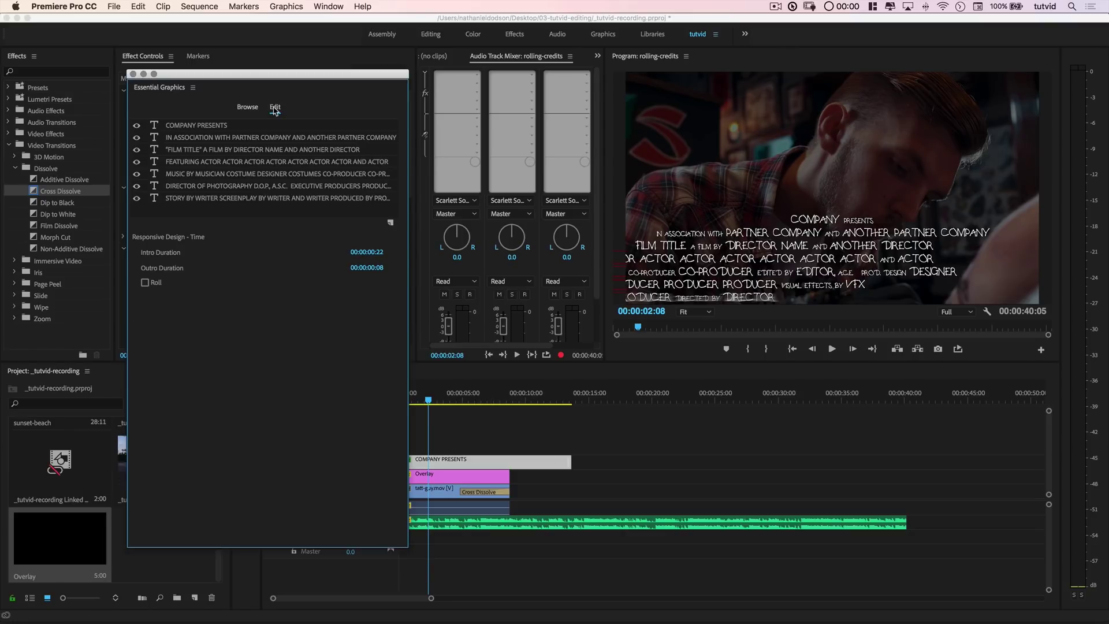
click(203, 126)
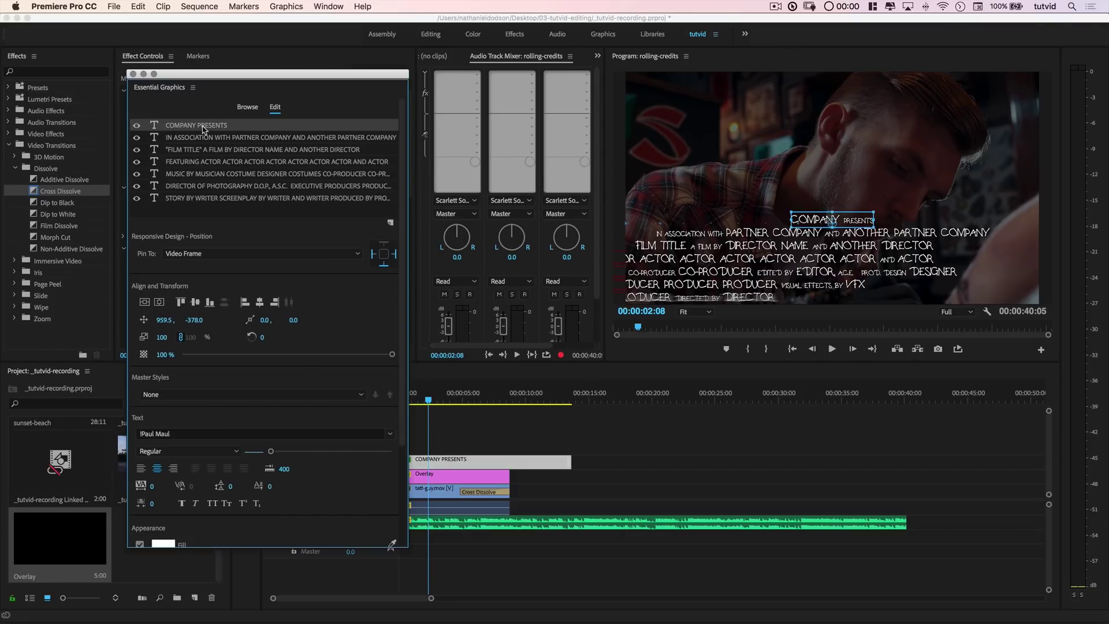
shift+click(208, 201)
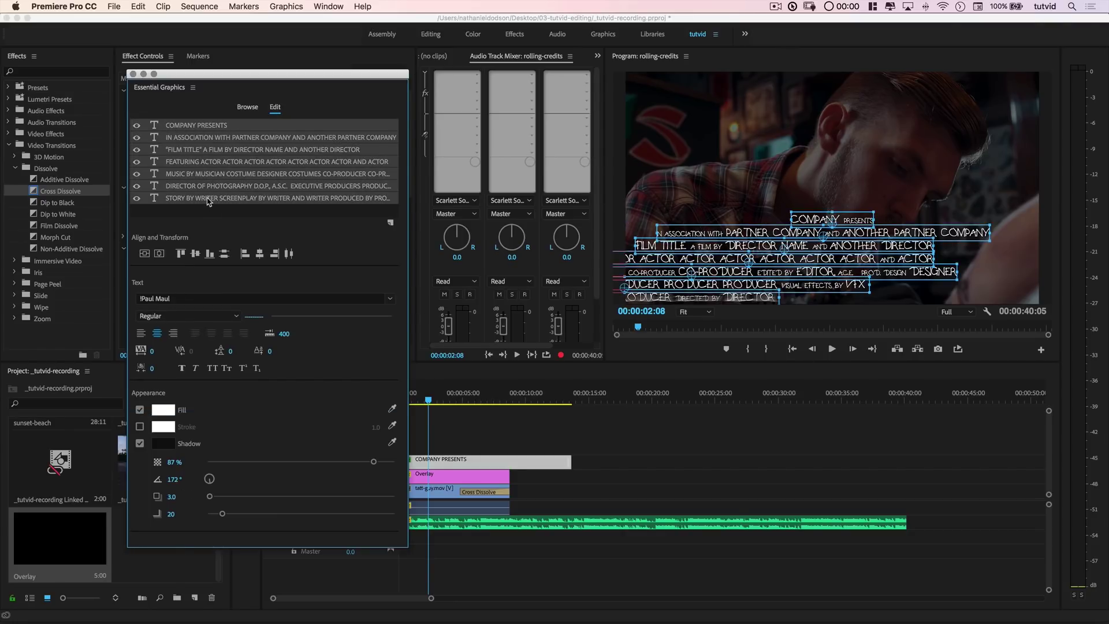
Set the selected credit lines to Bebas Neue Bold.
click(248, 299)
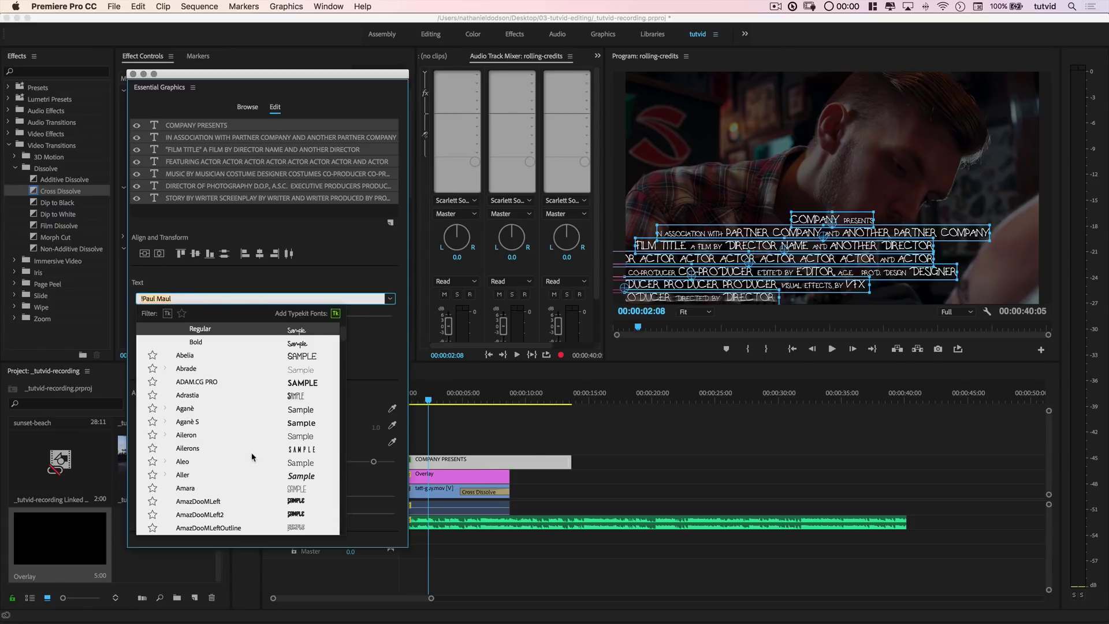
scroll(252, 456, down, 5)
scroll(253, 455, down, 5)
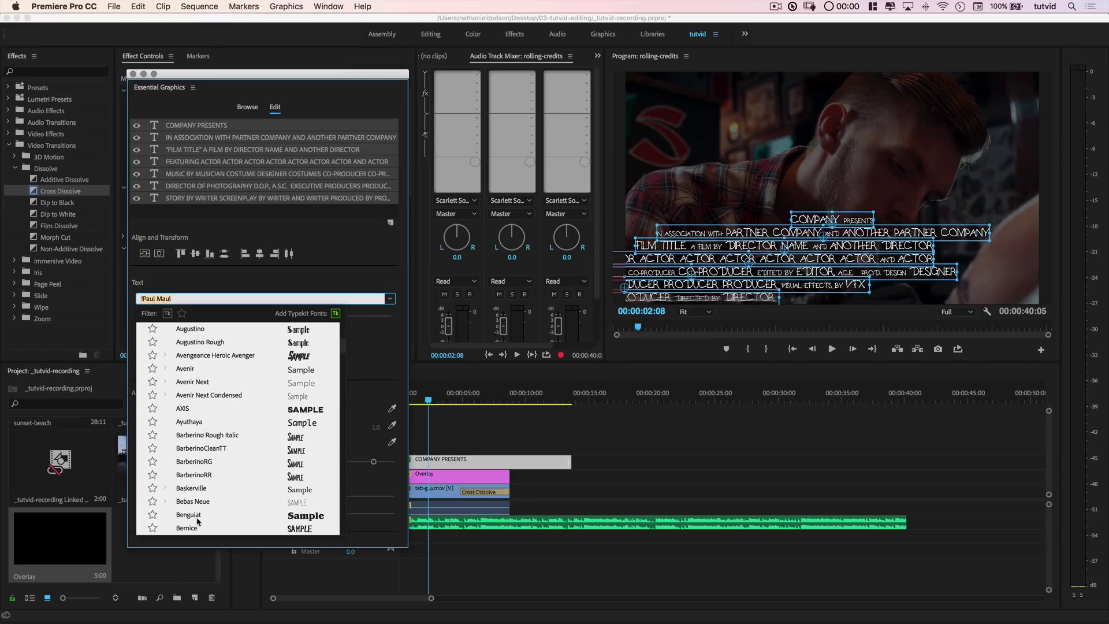
scroll(196, 507, down, 5)
scroll(195, 364, up, 2)
scroll(210, 375, up, 3)
click(199, 447)
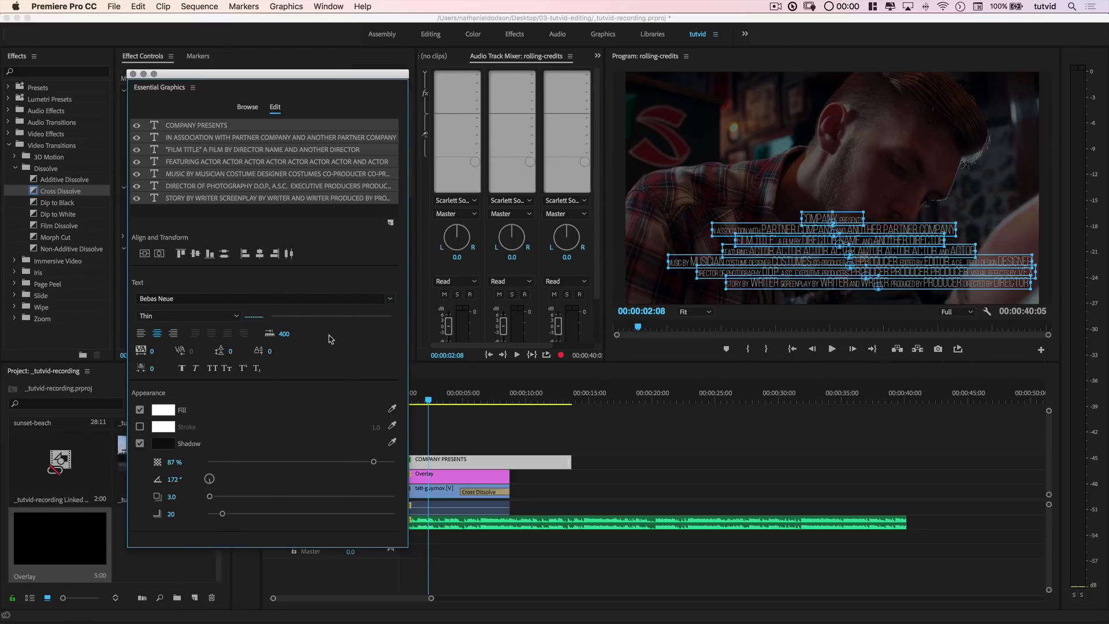
click(235, 317)
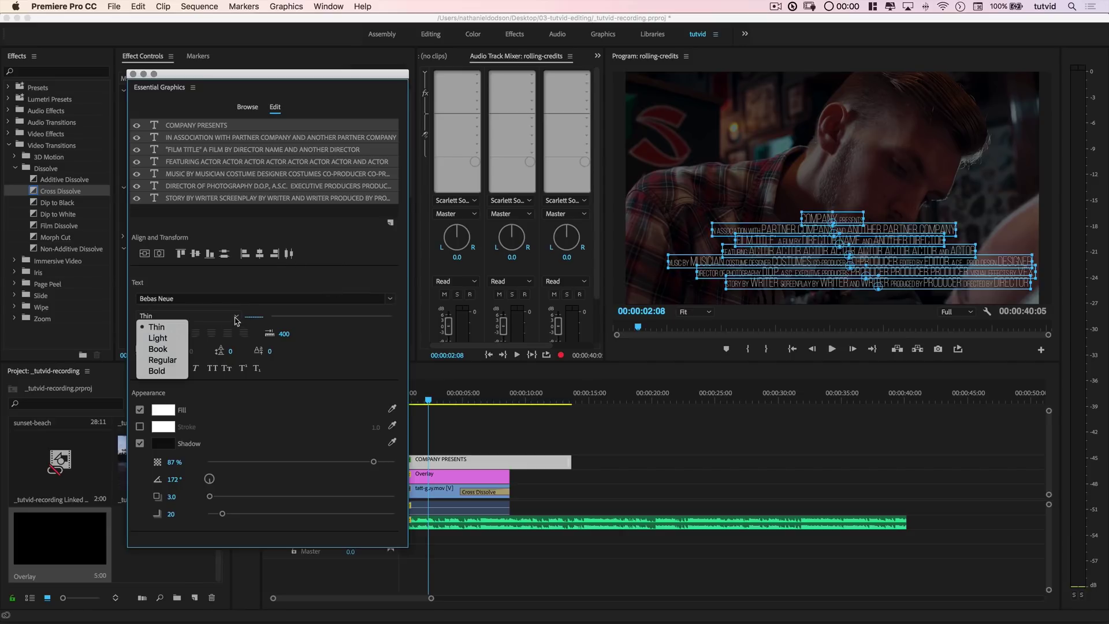
click(157, 370)
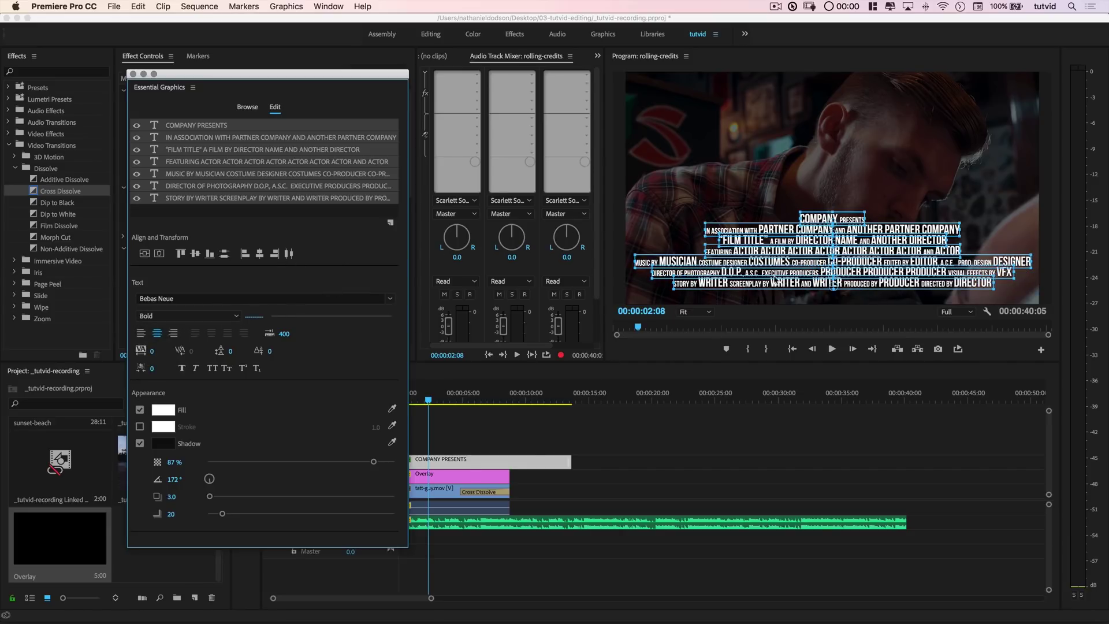
click(648, 411)
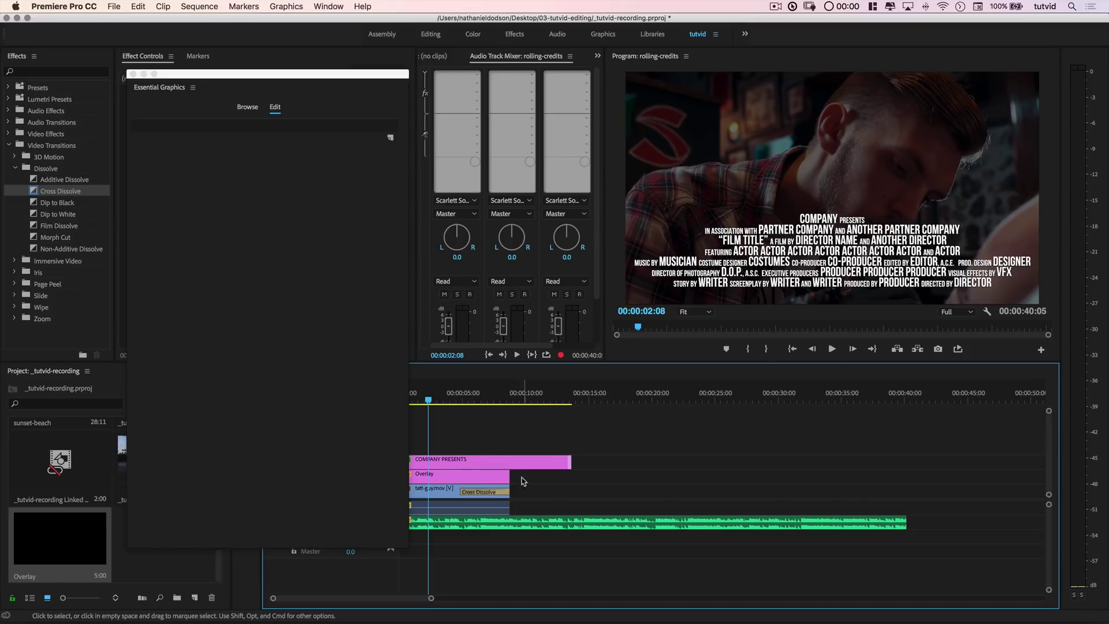
Raise the COMPANY PRESENTS layer's shadow opacity to 100%.
click(494, 461)
click(169, 126)
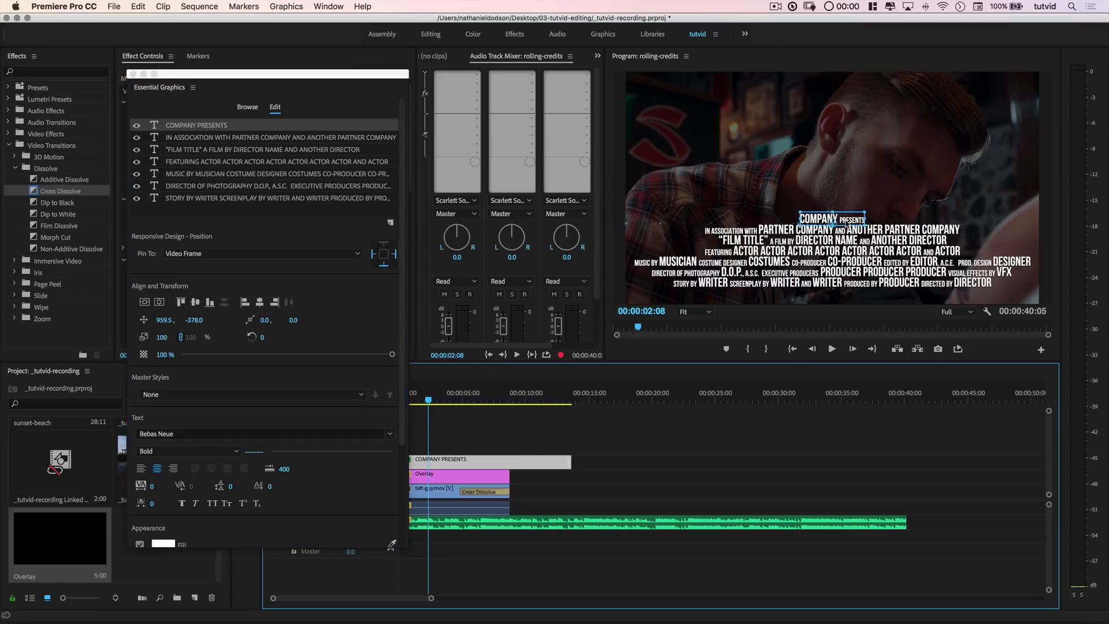
double_click(846, 222)
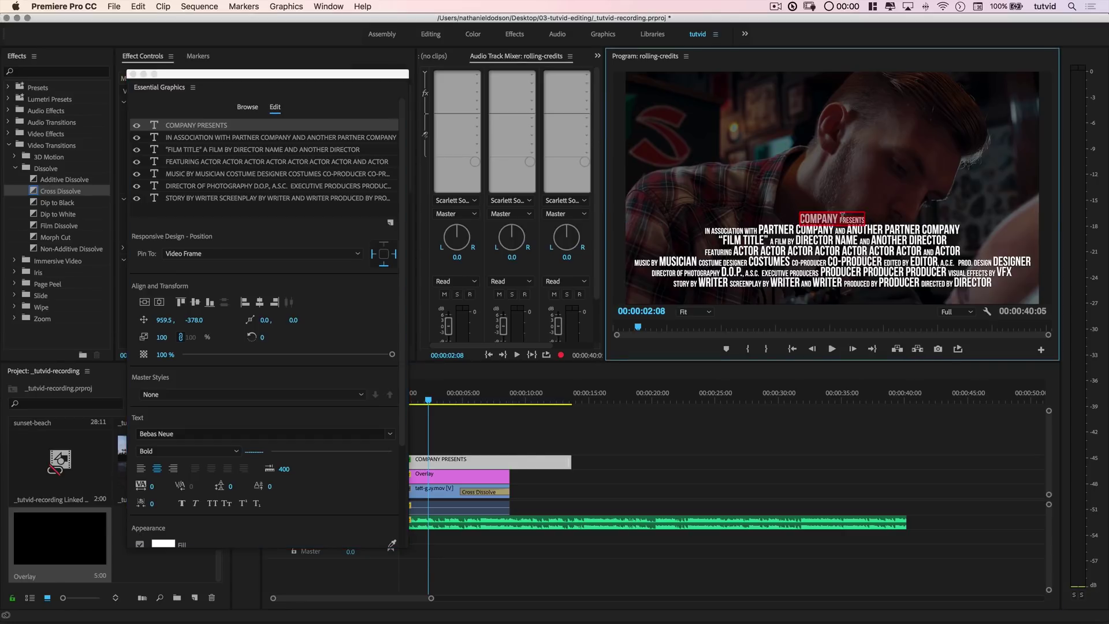
click(805, 219)
click(762, 191)
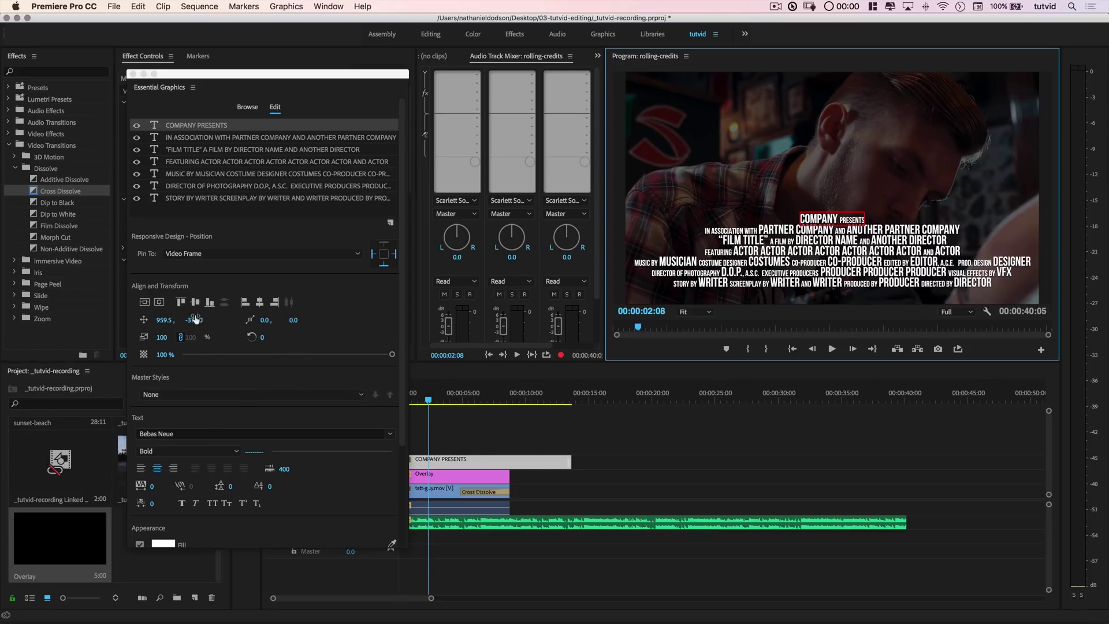
scroll(283, 382, down, 5)
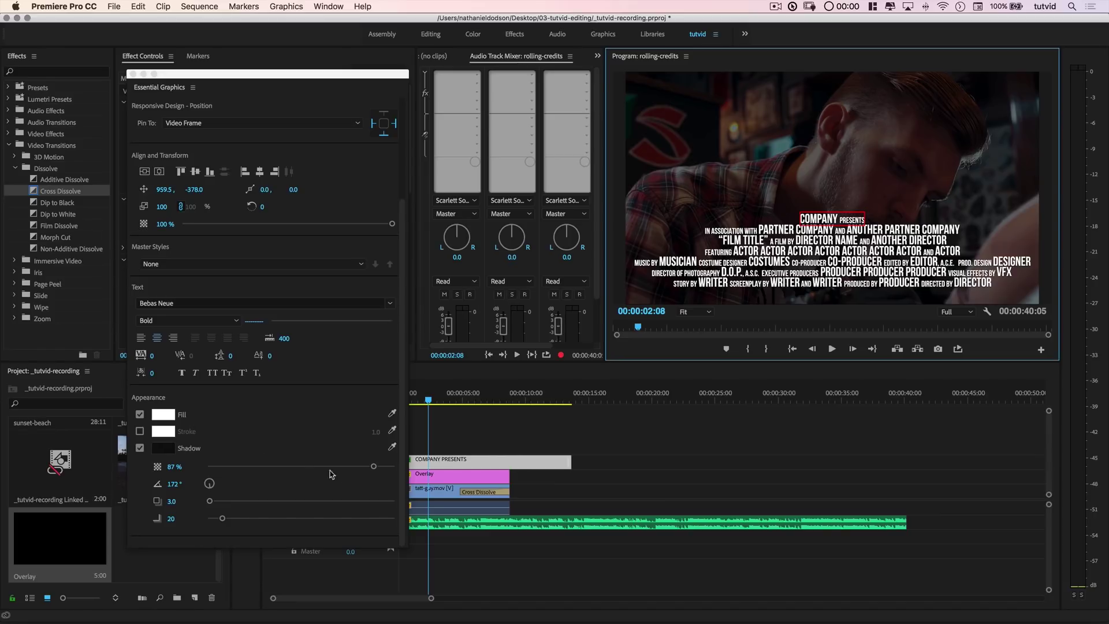
drag(376, 470, 405, 468)
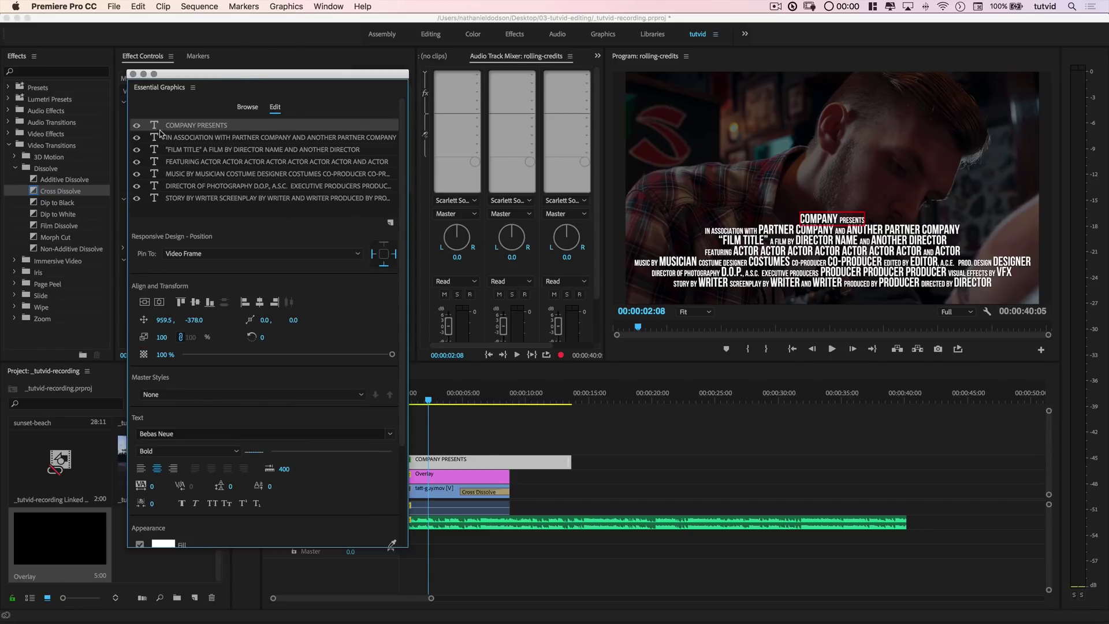
Enable Roll for the credits title, keeping Start and End Offscreen checked.
click(282, 217)
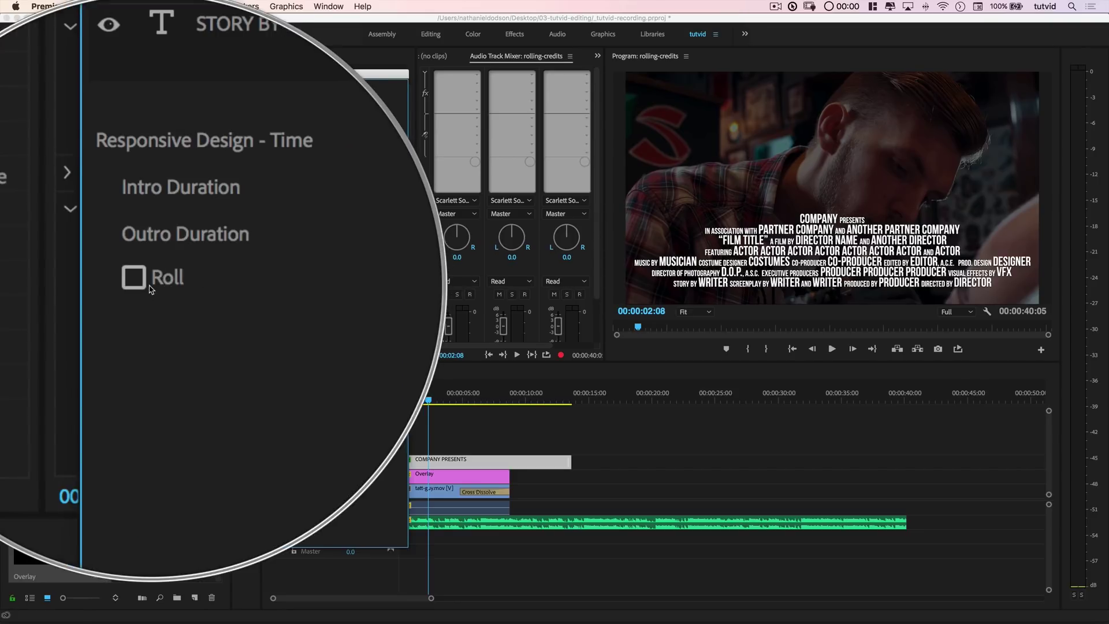
click(146, 283)
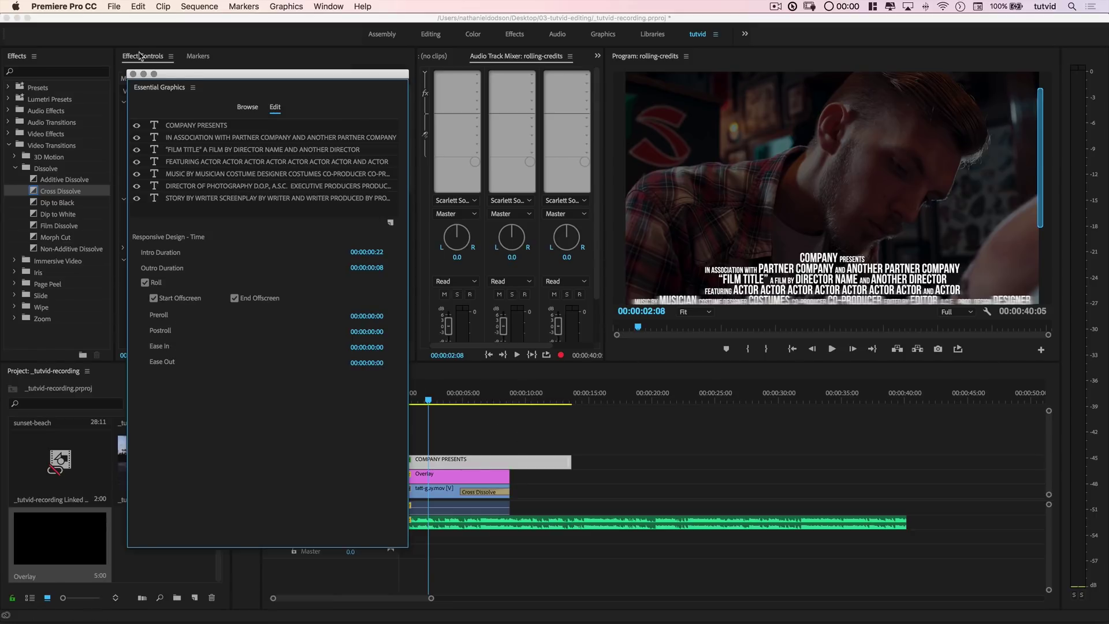
drag(190, 77, 96, 74)
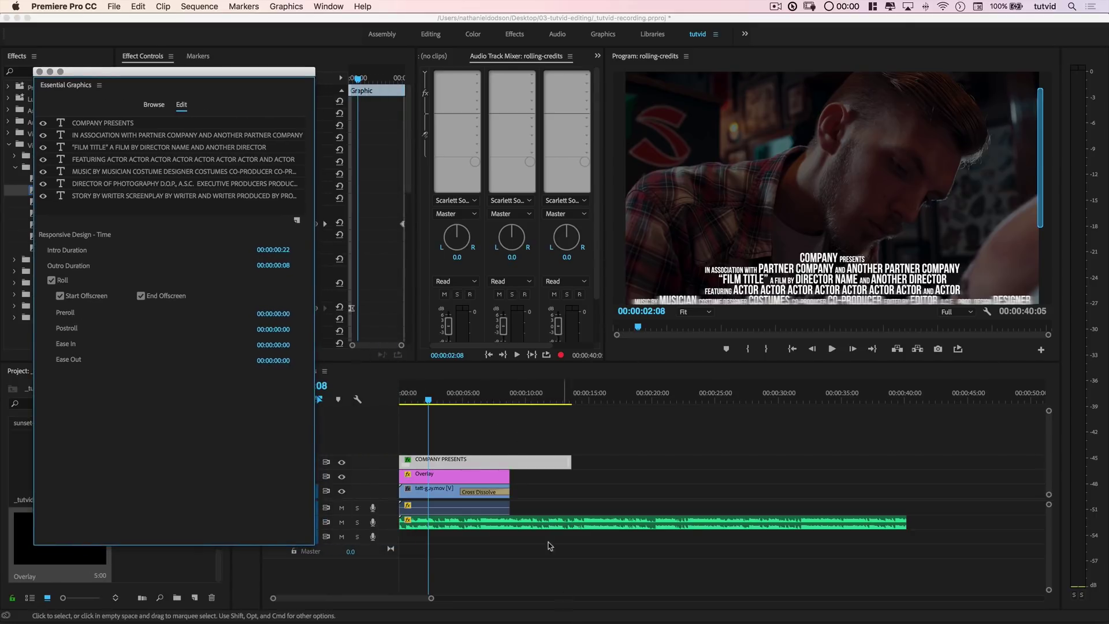
Play and scrub the sequence to preview the credits around ten seconds.
click(379, 402)
key(space)
key(space)
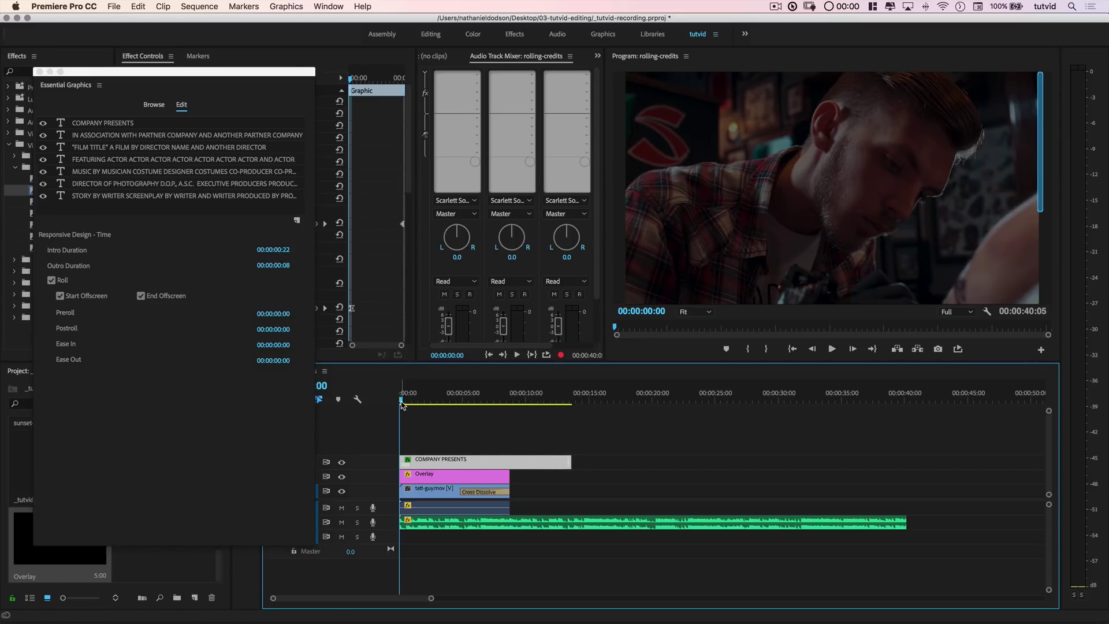
drag(403, 399, 593, 411)
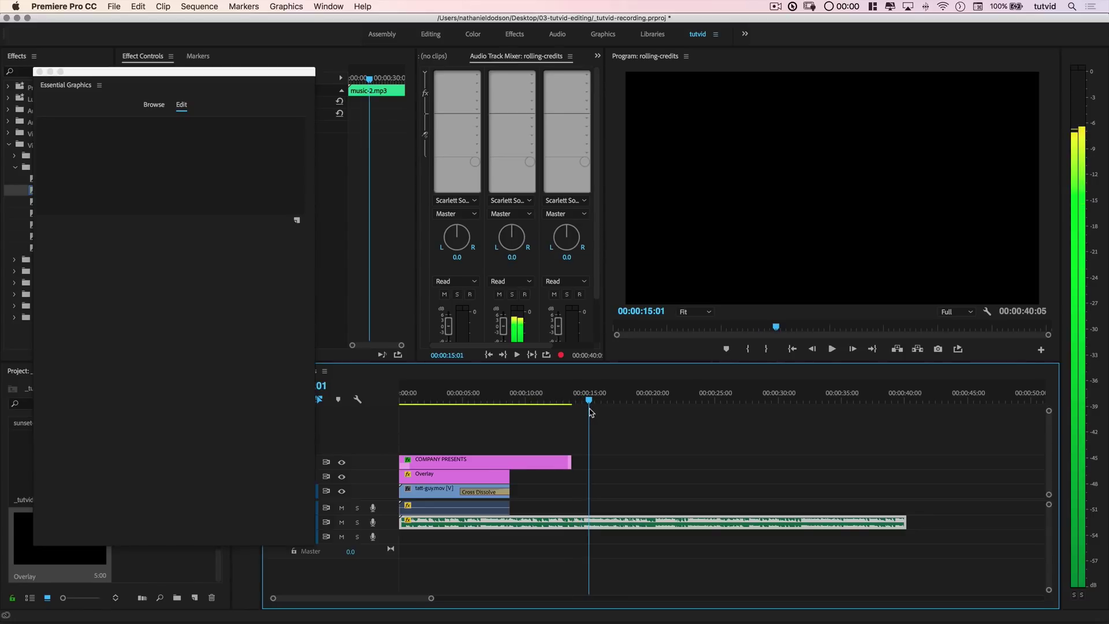
drag(593, 411, 458, 404)
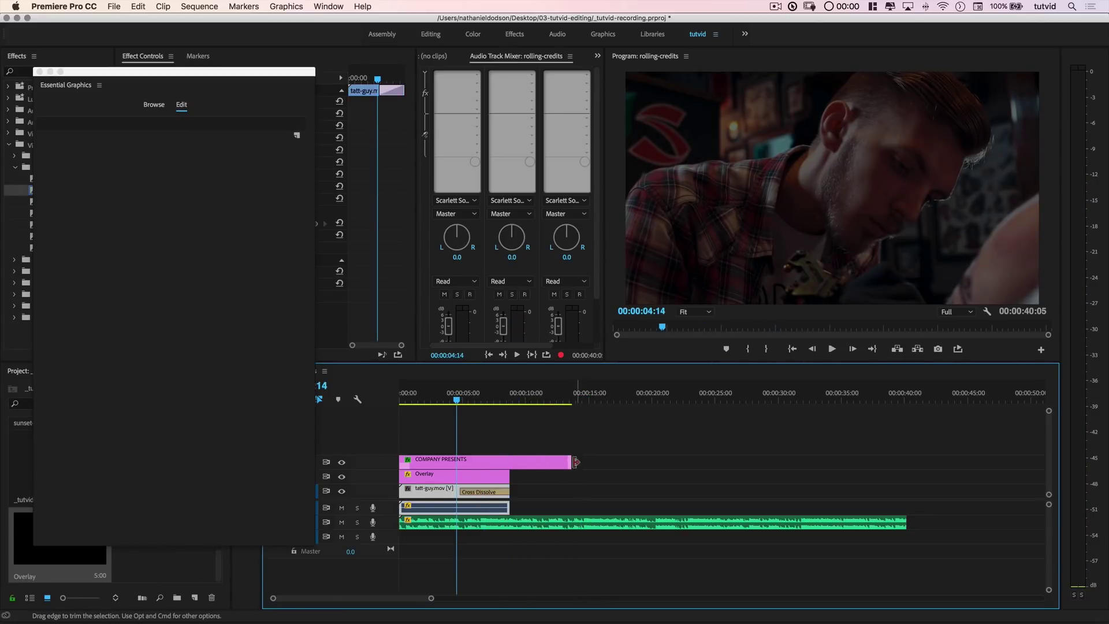
Extend the COMPANY PRESENTS clip to about 40 seconds and replay from the start.
drag(570, 460, 906, 460)
click(551, 462)
key(Home)
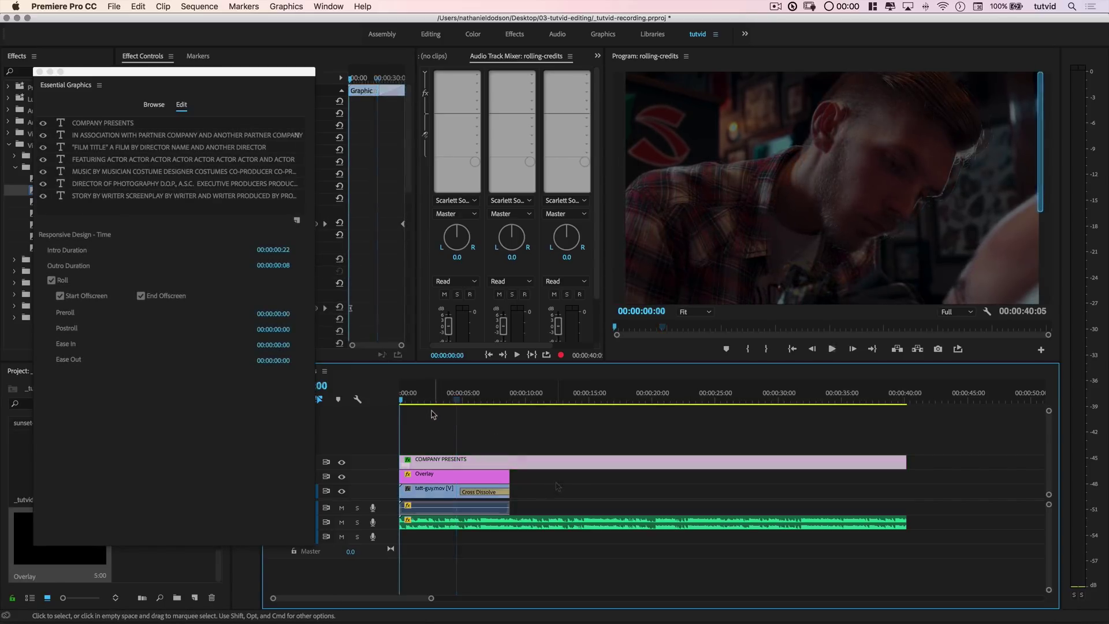
key(space)
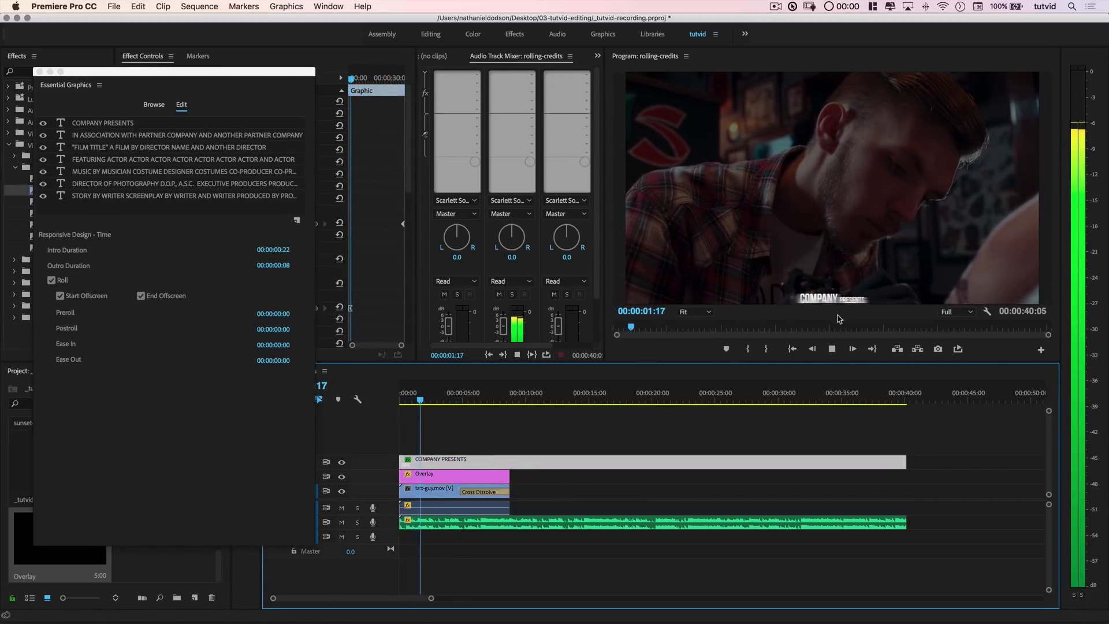
Scrub the timeline to preview the credits rolling upward.
mouse_move(439, 398)
mouse_down()
mouse_move(619, 407)
mouse_move(400, 403)
mouse_up()
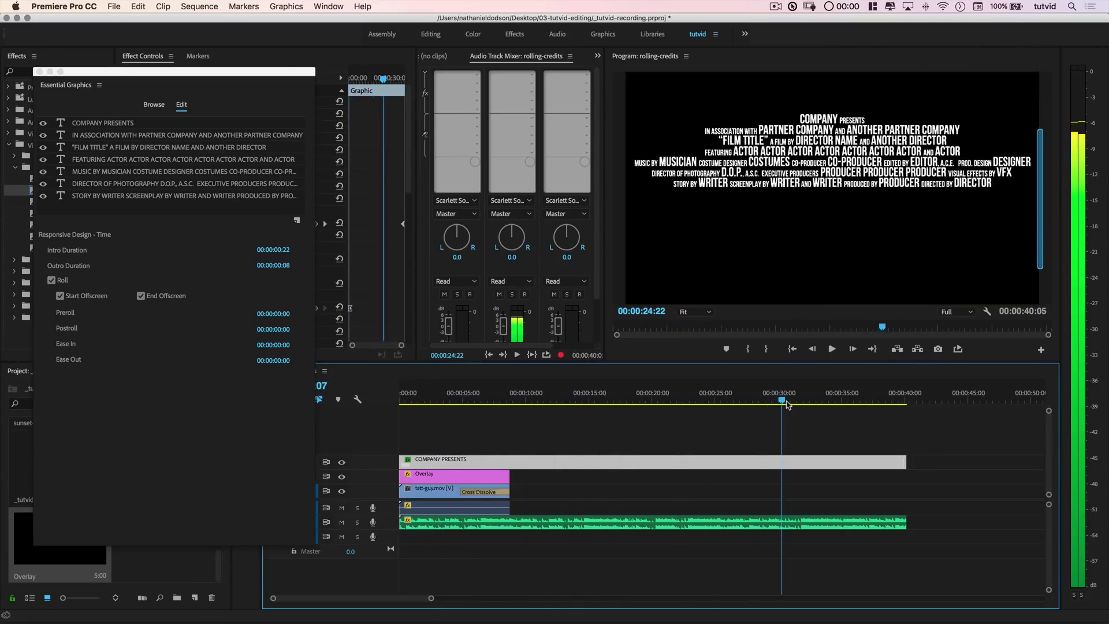
click(468, 450)
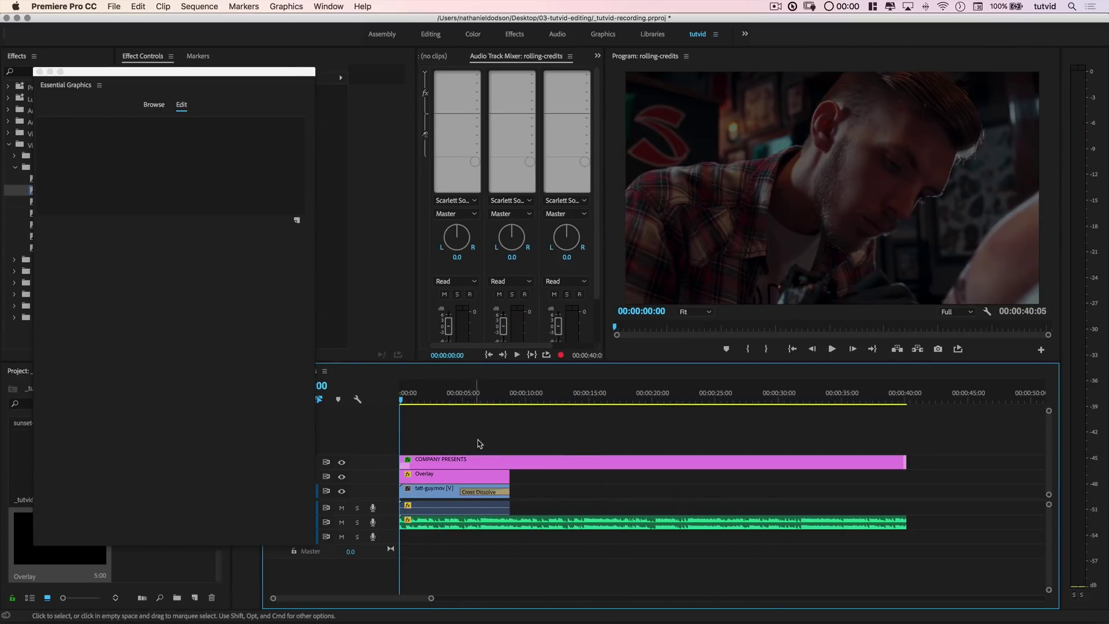
mouse_move(409, 399)
mouse_down()
mouse_move(768, 408)
mouse_move(520, 416)
mouse_up()
click(533, 465)
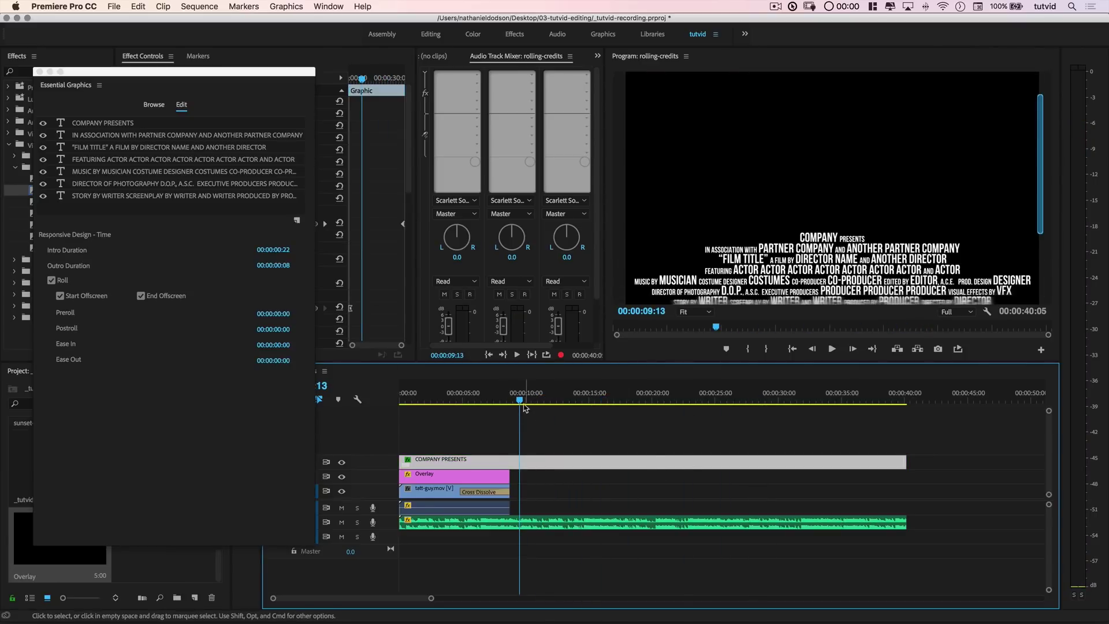
mouse_move(519, 398)
mouse_down()
mouse_move(870, 416)
mouse_move(382, 407)
mouse_up()
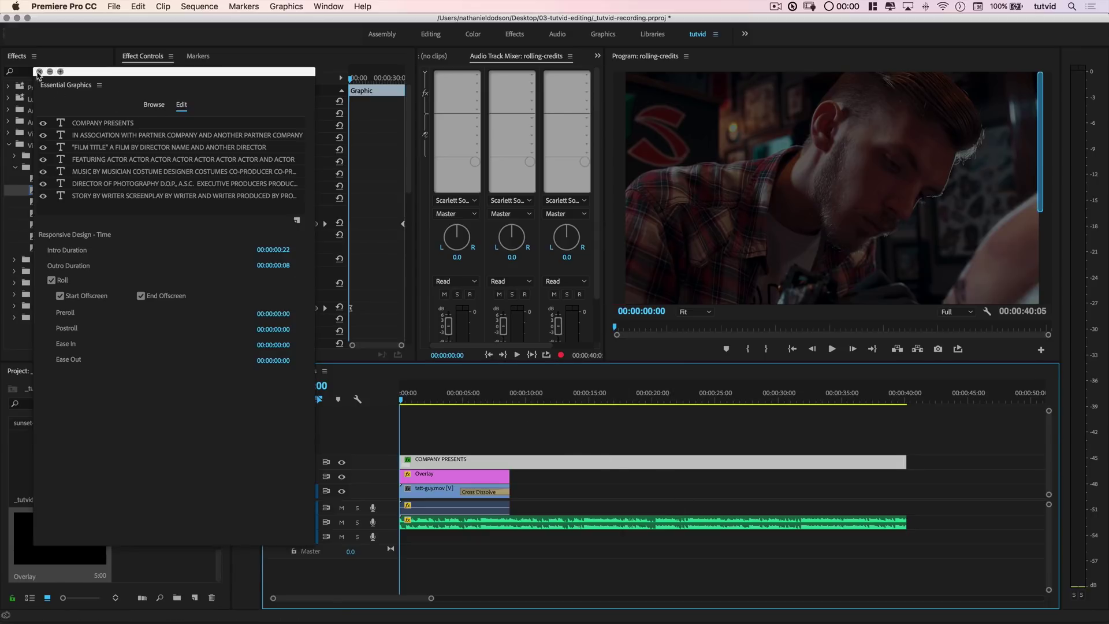
Delete the credits title clip and switch to the faux-credits text document.
click(39, 72)
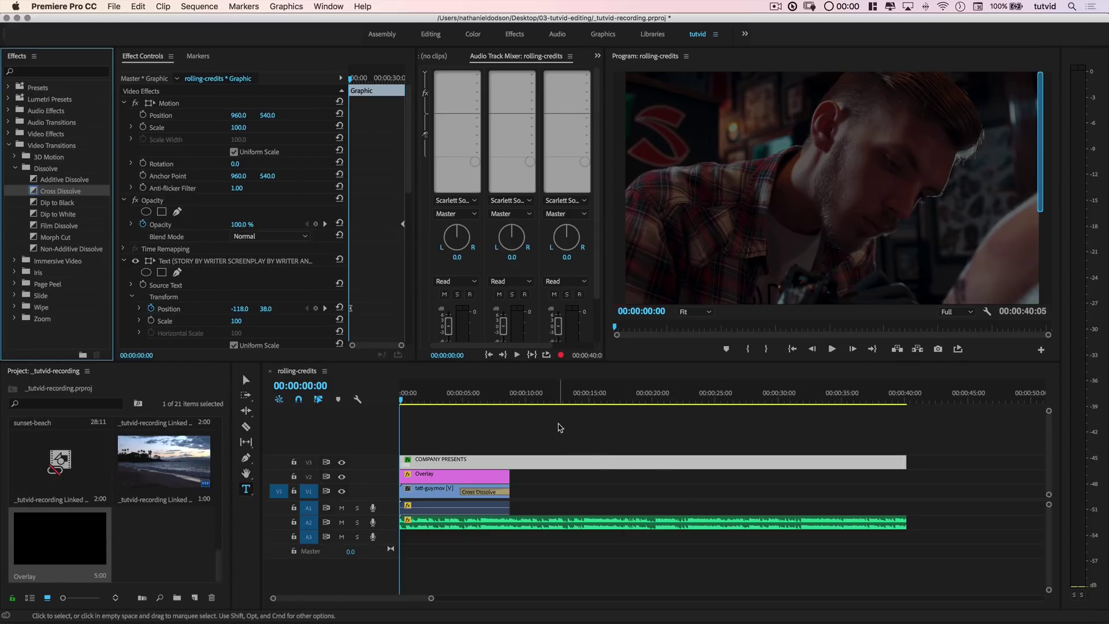
click(548, 433)
key(Delete)
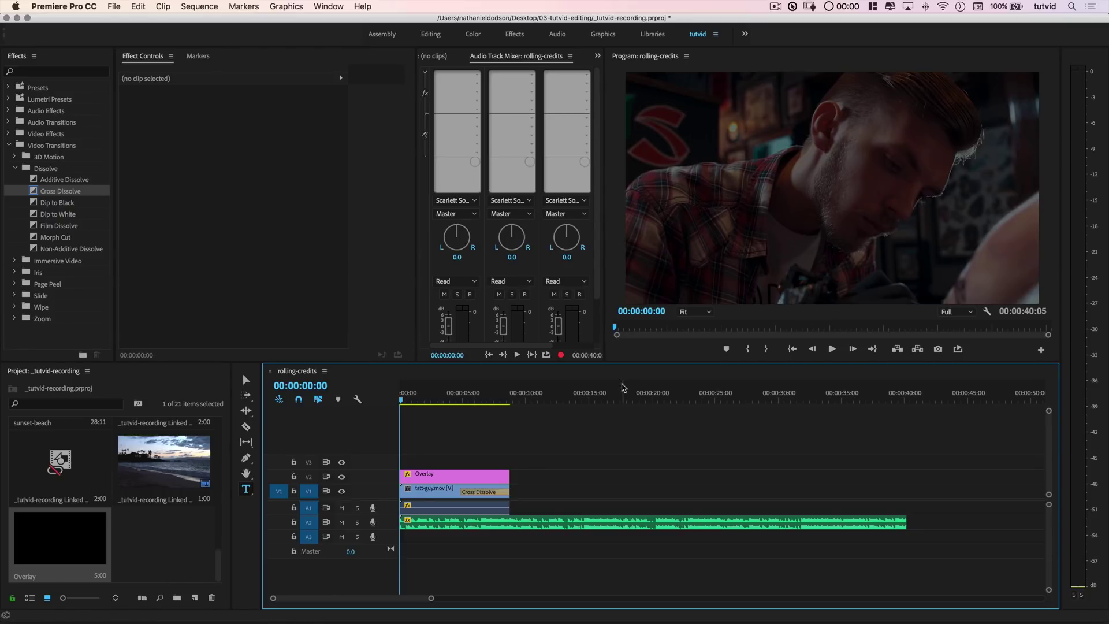
key(super+Tab)
key(super+Tab)
key(super+Tab)
key(super+Tab)
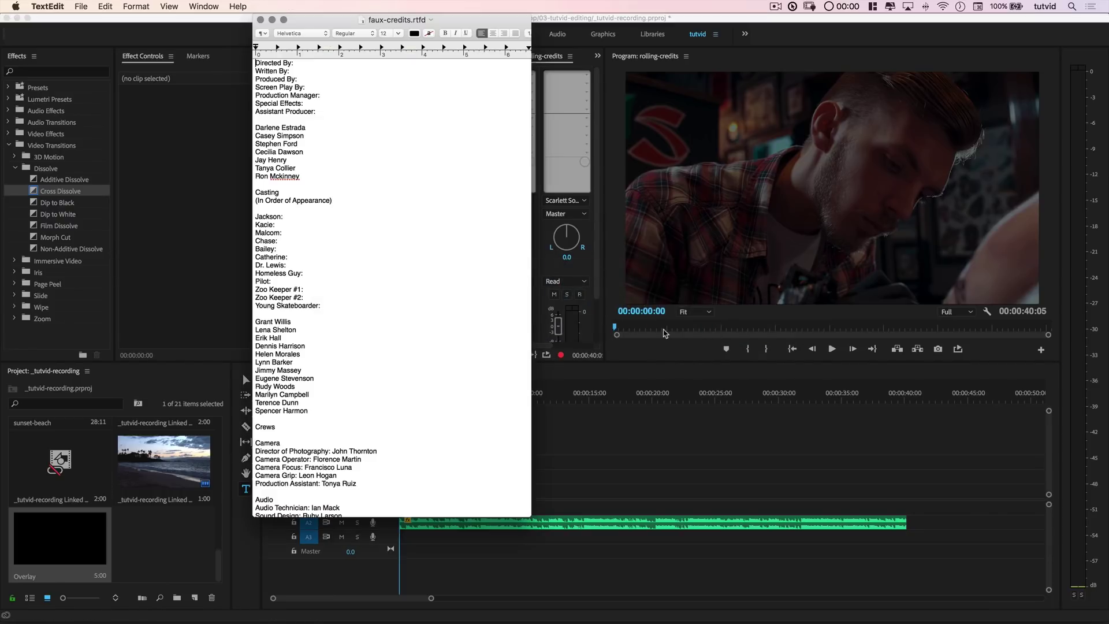
scroll(322, 111, down, 5)
scroll(327, 119, down, 10)
scroll(327, 118, down, 5)
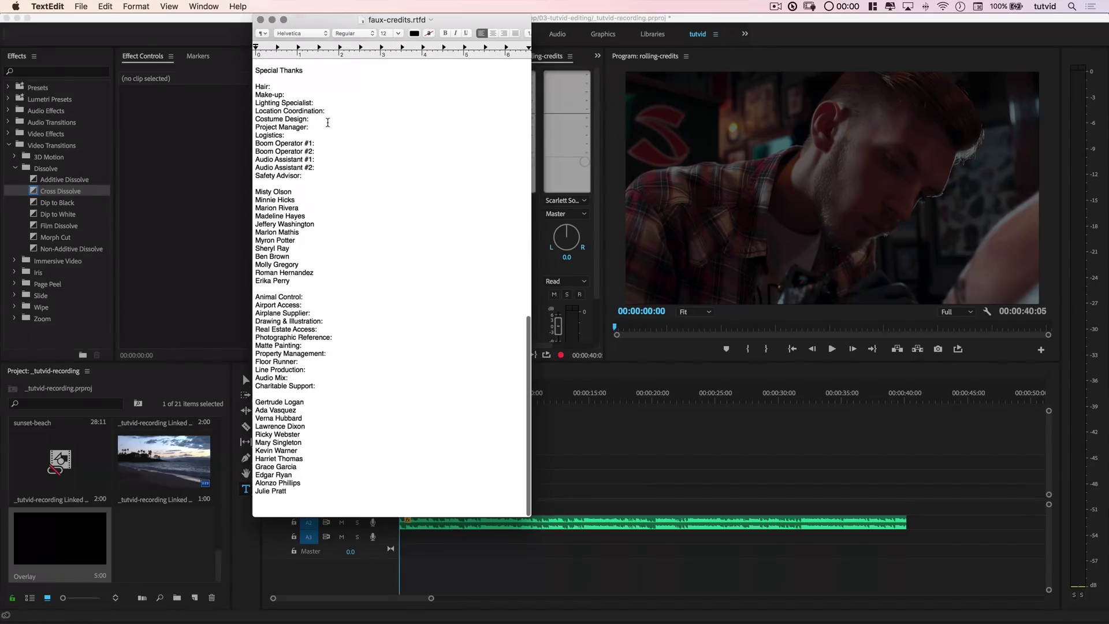
scroll(355, 169, up, 10)
scroll(354, 165, up, 8)
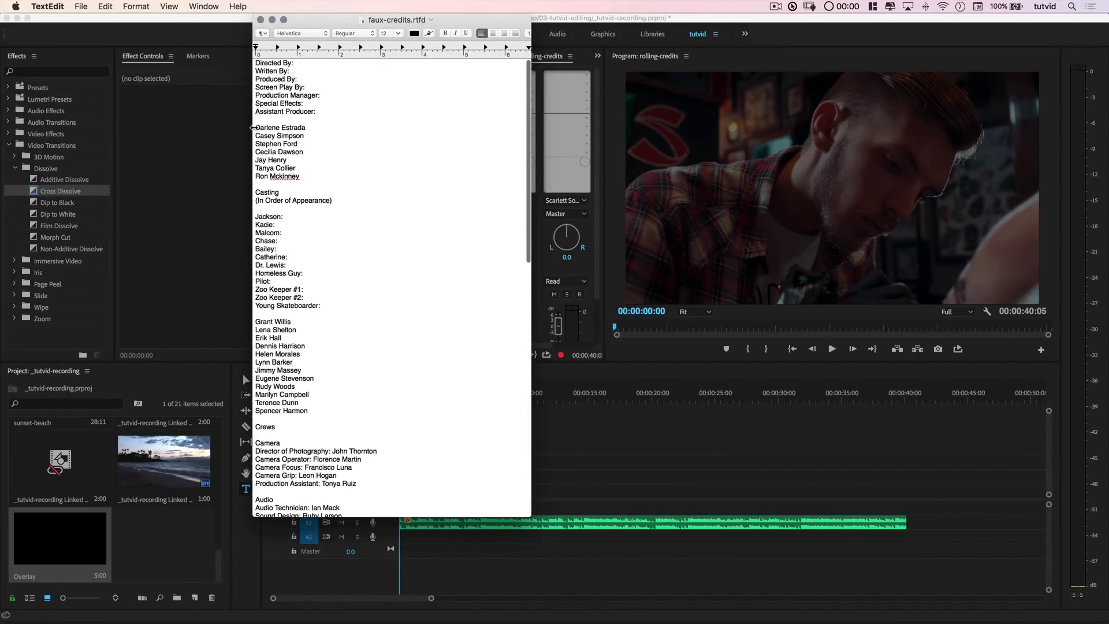
drag(255, 127, 305, 177)
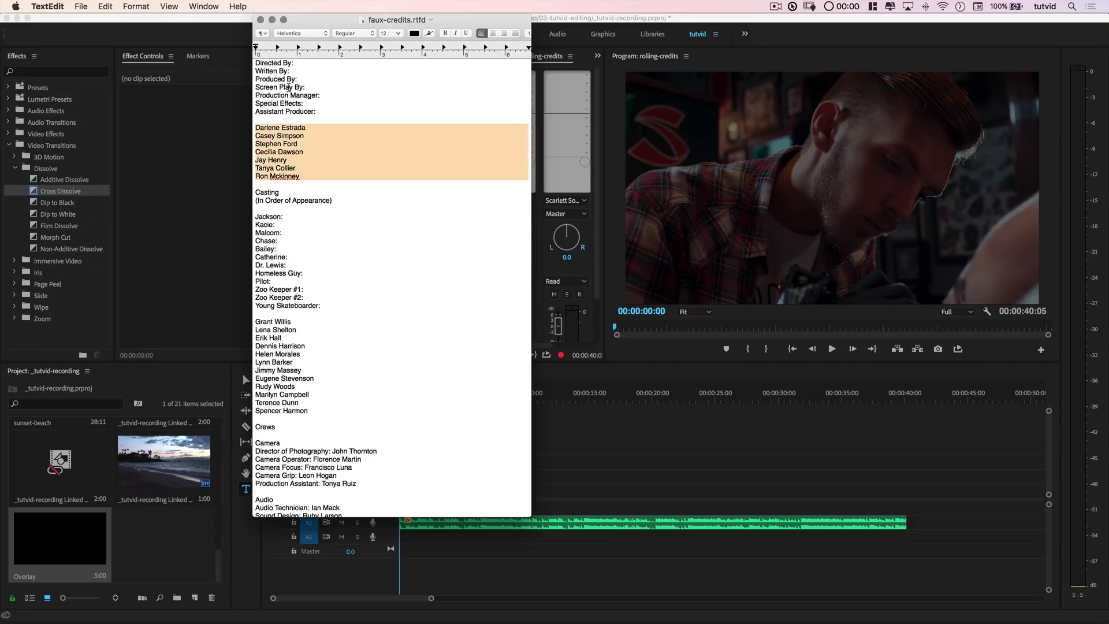
drag(280, 195, 423, 422)
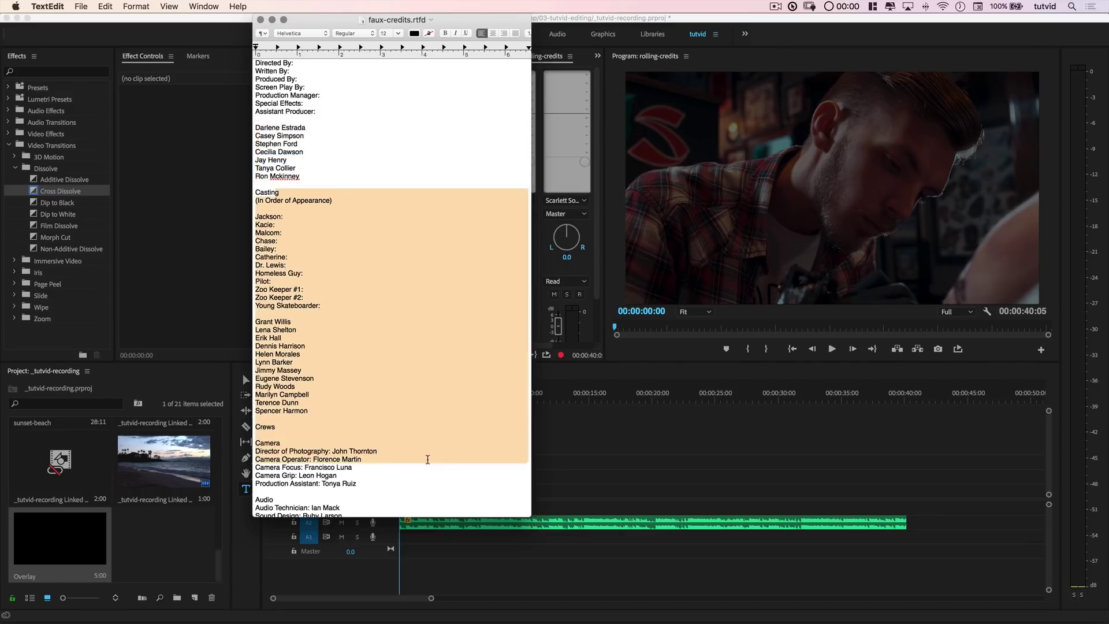
key(super+Tab)
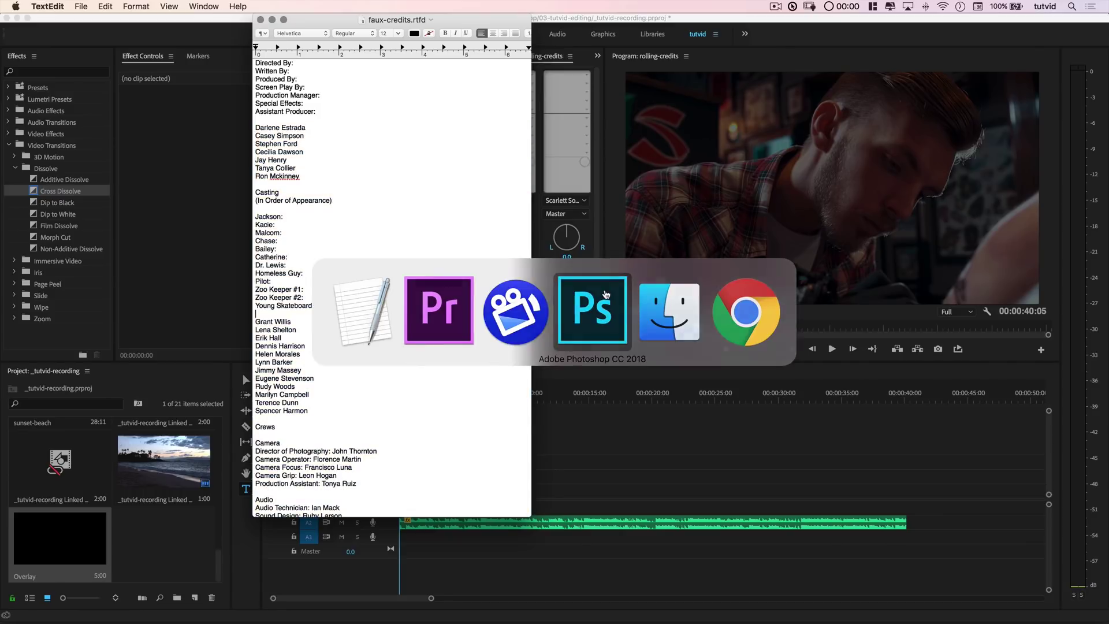
scroll(494, 383, down, 5)
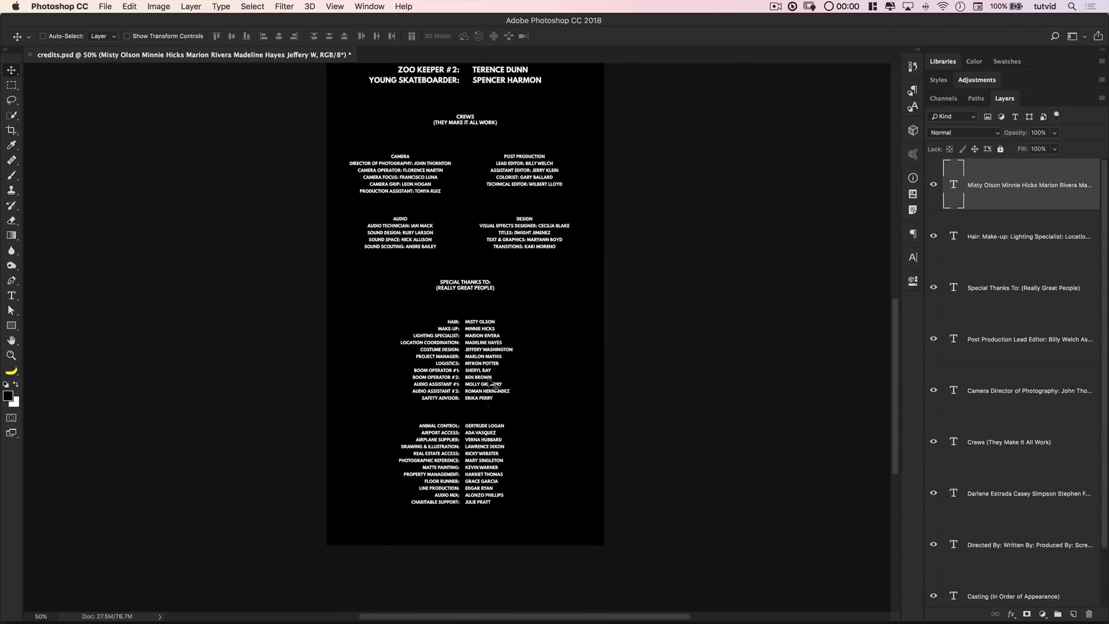
scroll(489, 383, up, 2)
scroll(490, 384, up, 3)
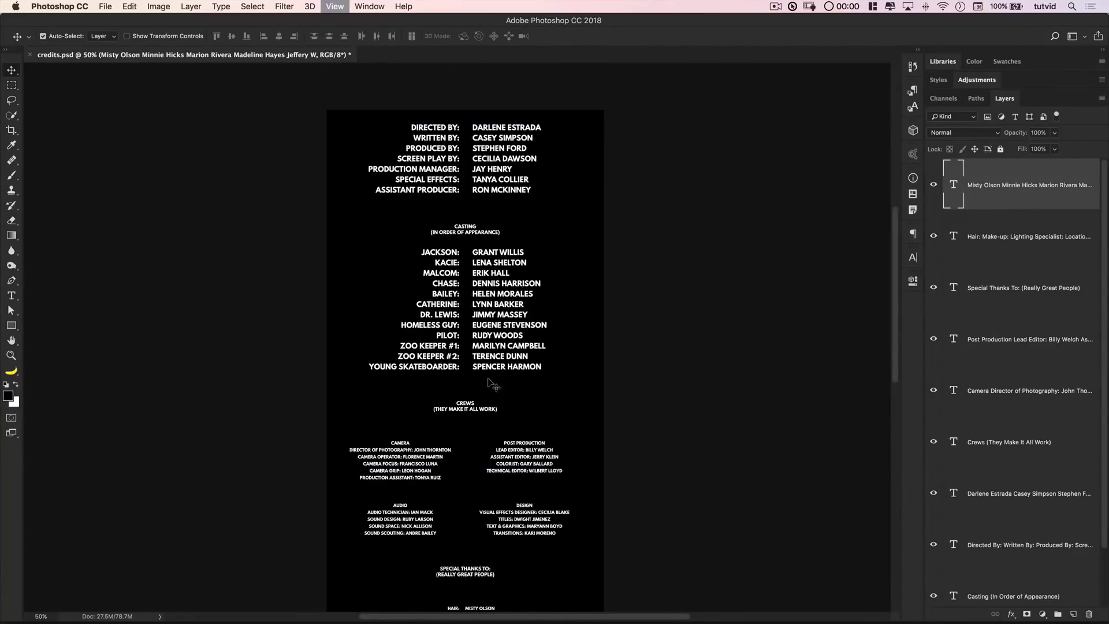
Turn off Auto-Select and select the Background layer in credits.psd.
key(super)
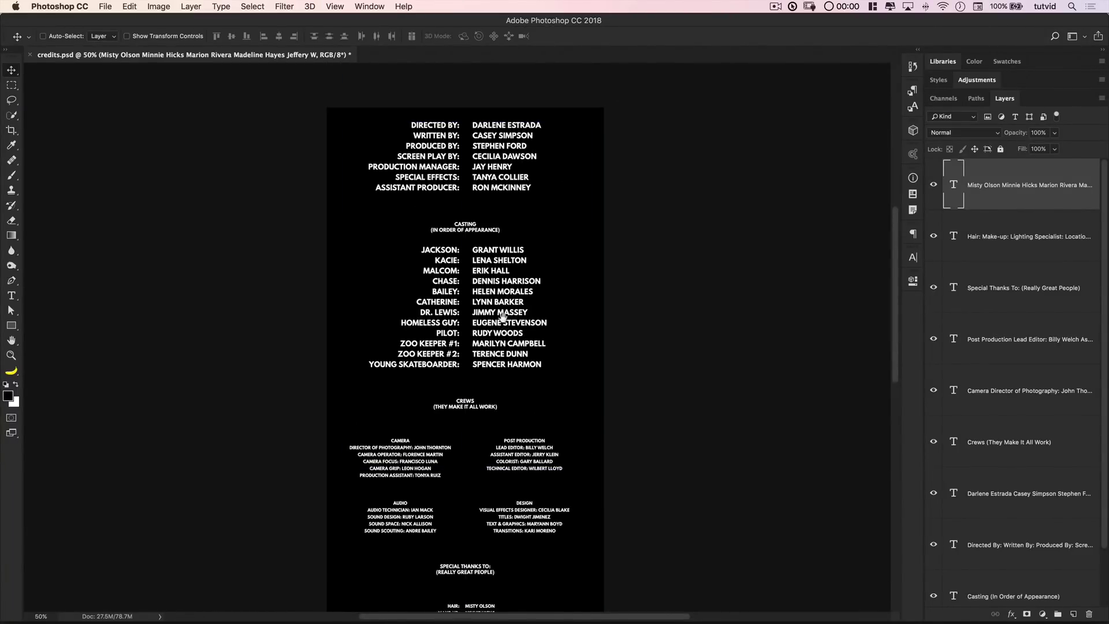
scroll(496, 304, down, 5)
scroll(495, 306, up, 2)
scroll(489, 308, up, 2)
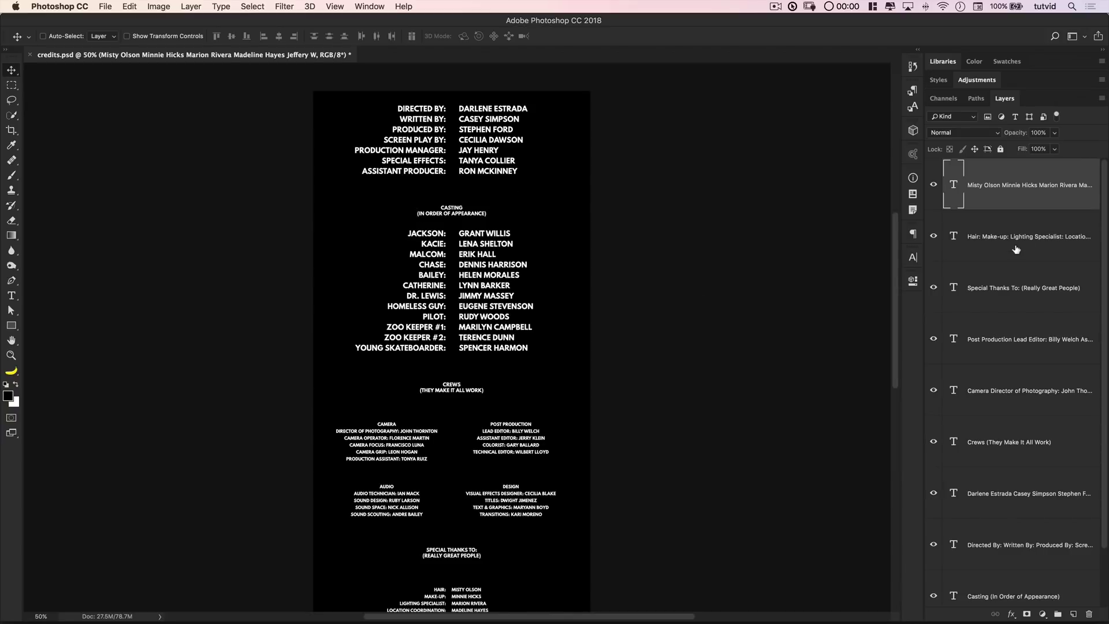
scroll(1016, 250, down, 2)
scroll(994, 416, up, 1)
scroll(992, 438, down, 1)
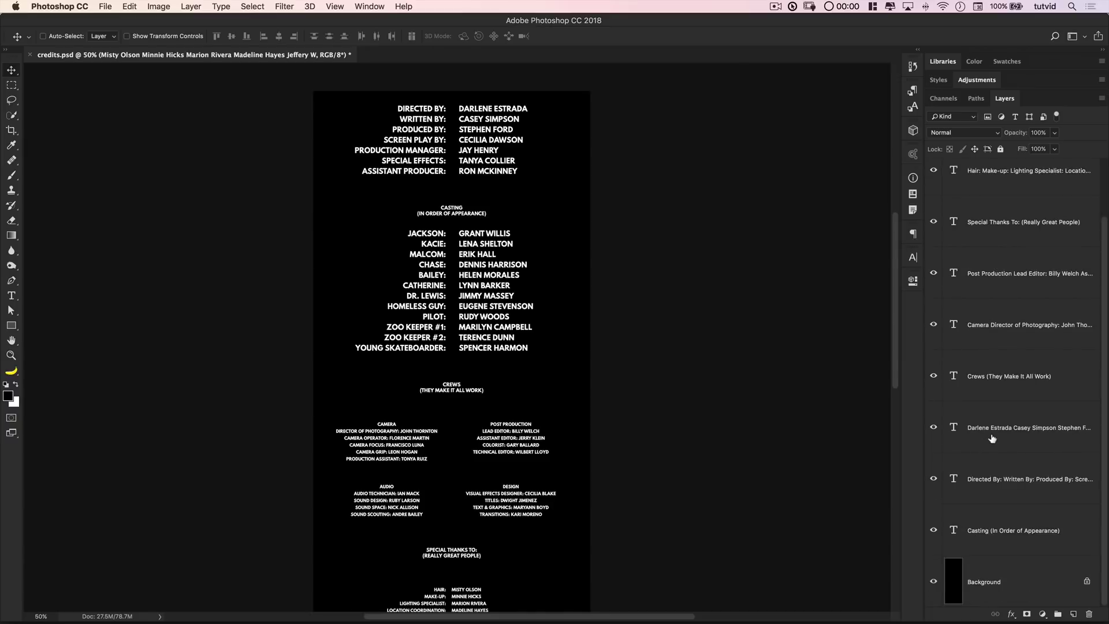
click(989, 559)
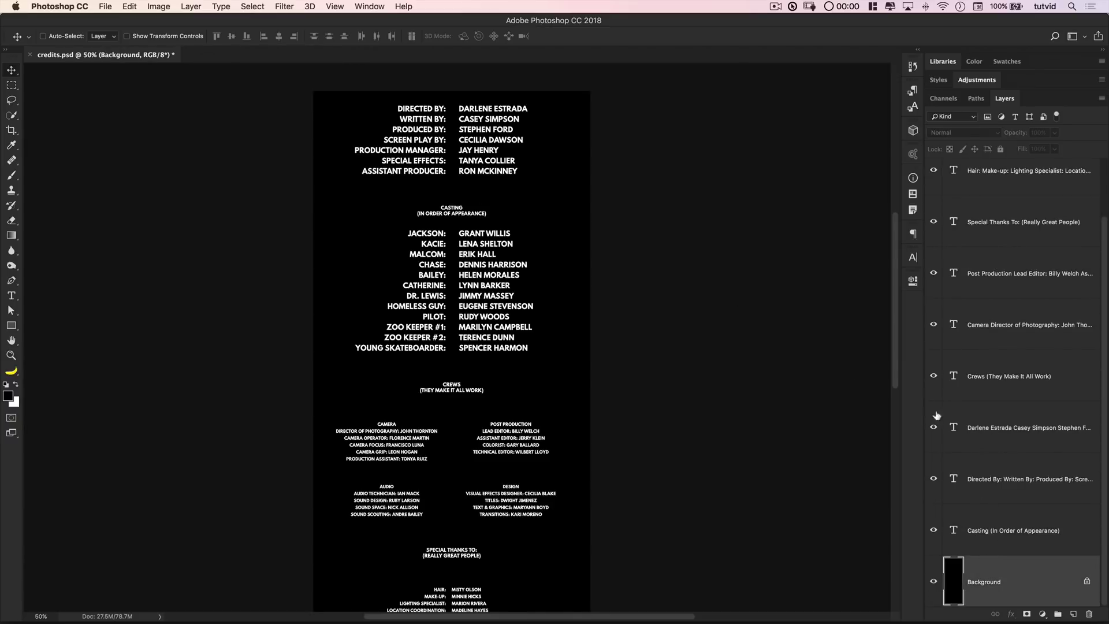
click(160, 9)
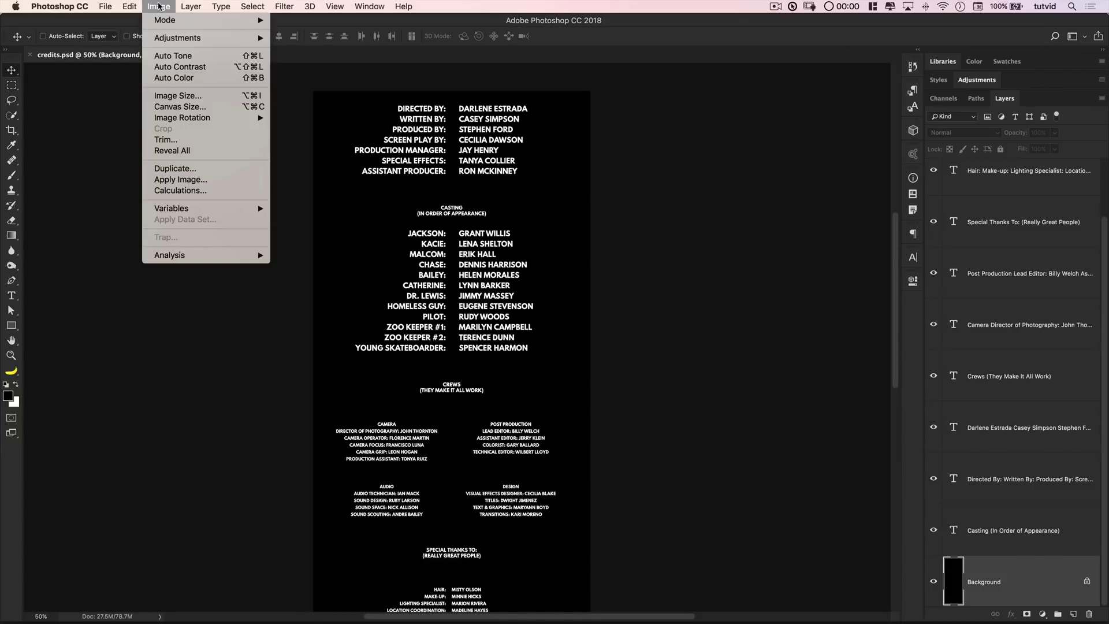
click(192, 95)
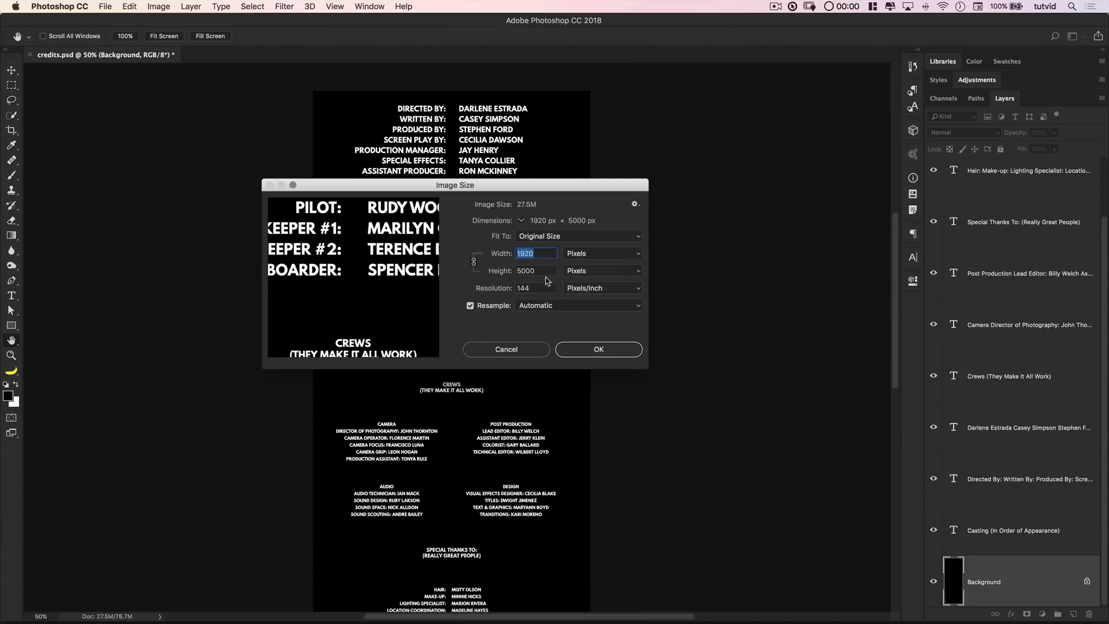
click(606, 355)
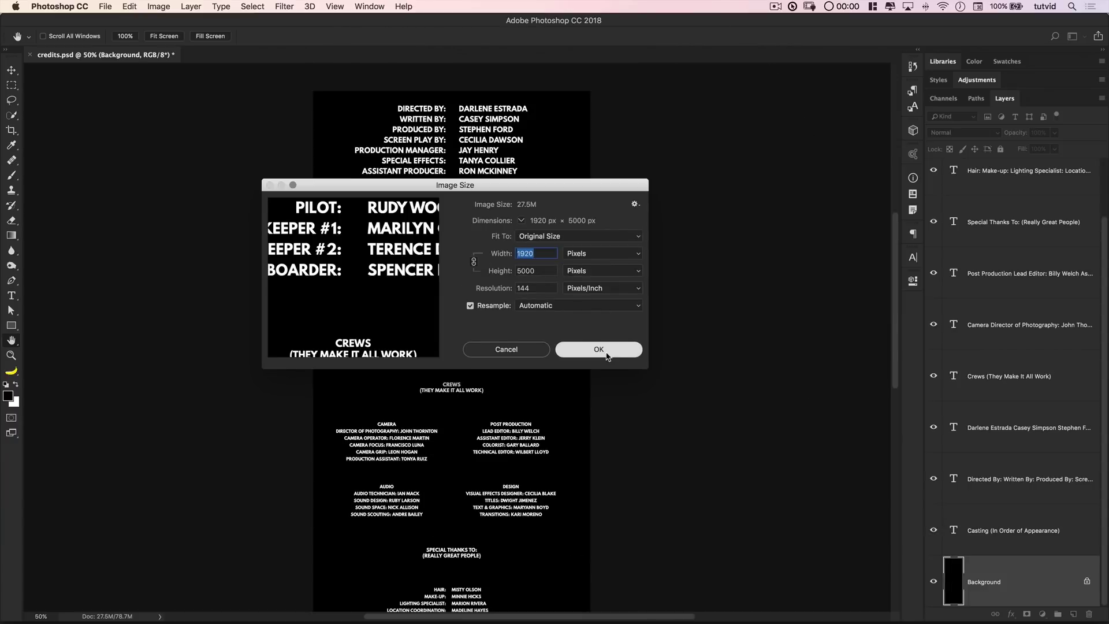
click(1010, 526)
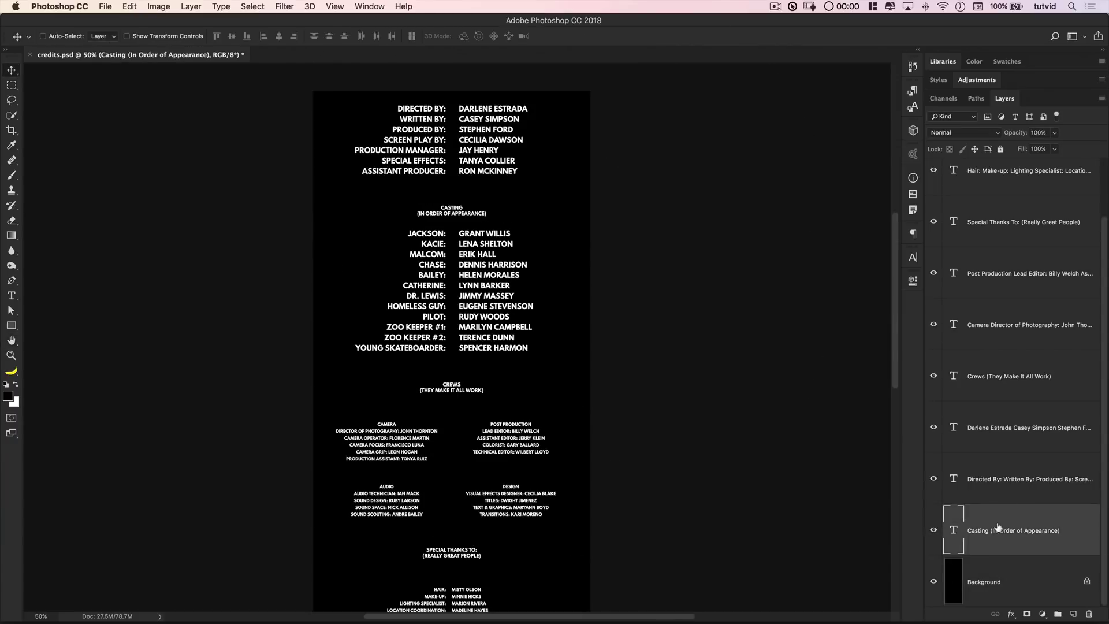
scroll(998, 527, up, 3)
Group all credit text layers and rename the group 'Credits'.
shift+click(1017, 189)
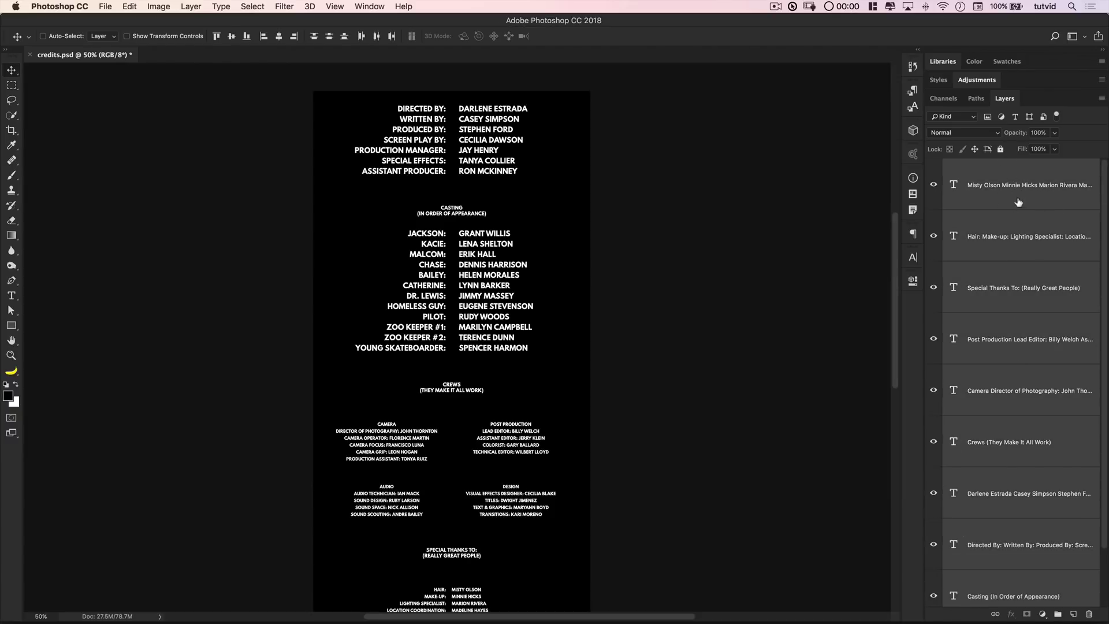
key(ctrl+g)
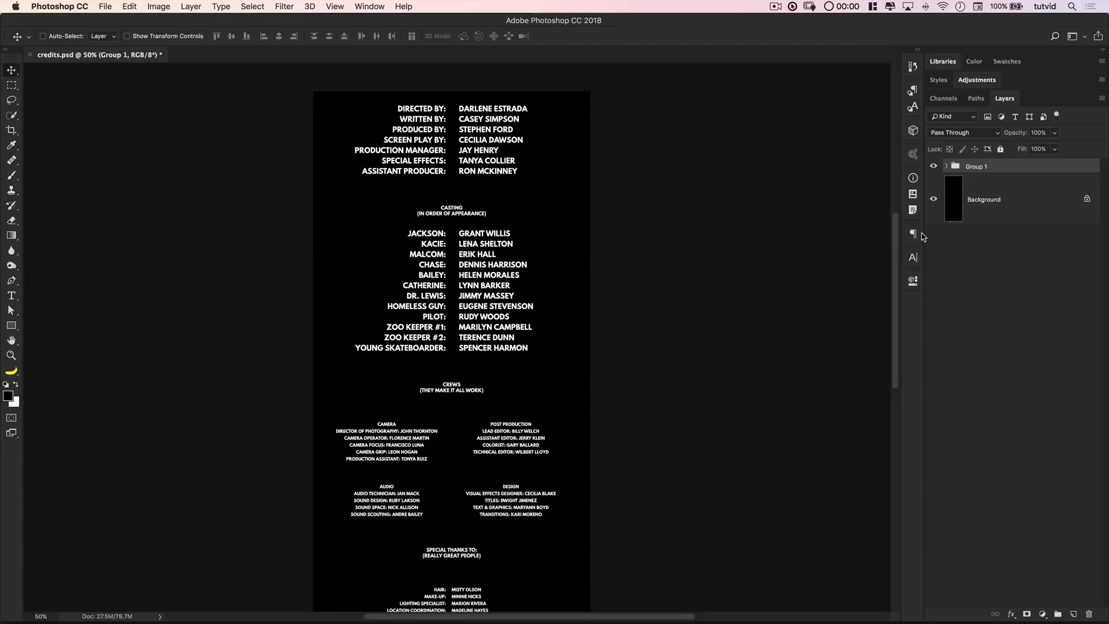
double_click(976, 166)
text(Credits)
key(Return)
right_click(1007, 168)
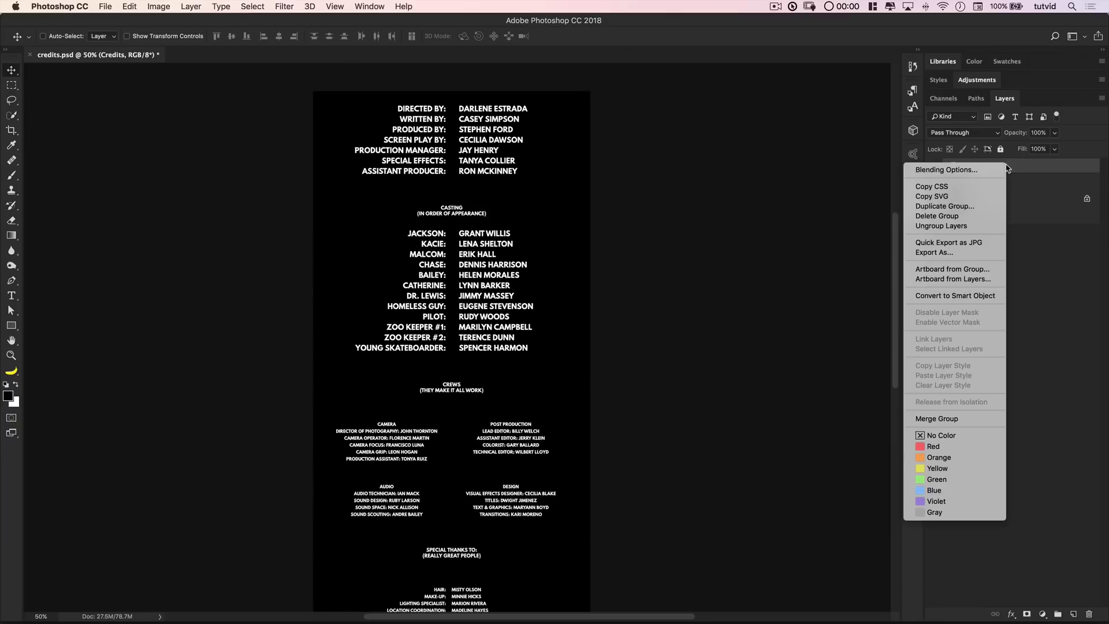
click(933, 252)
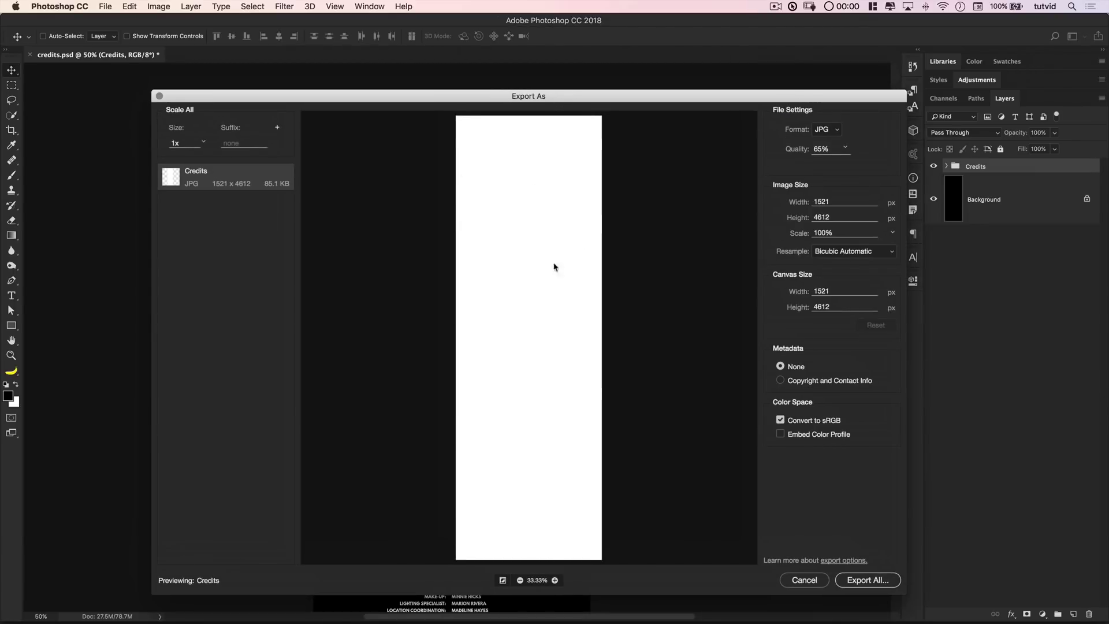
drag(843, 97, 819, 87)
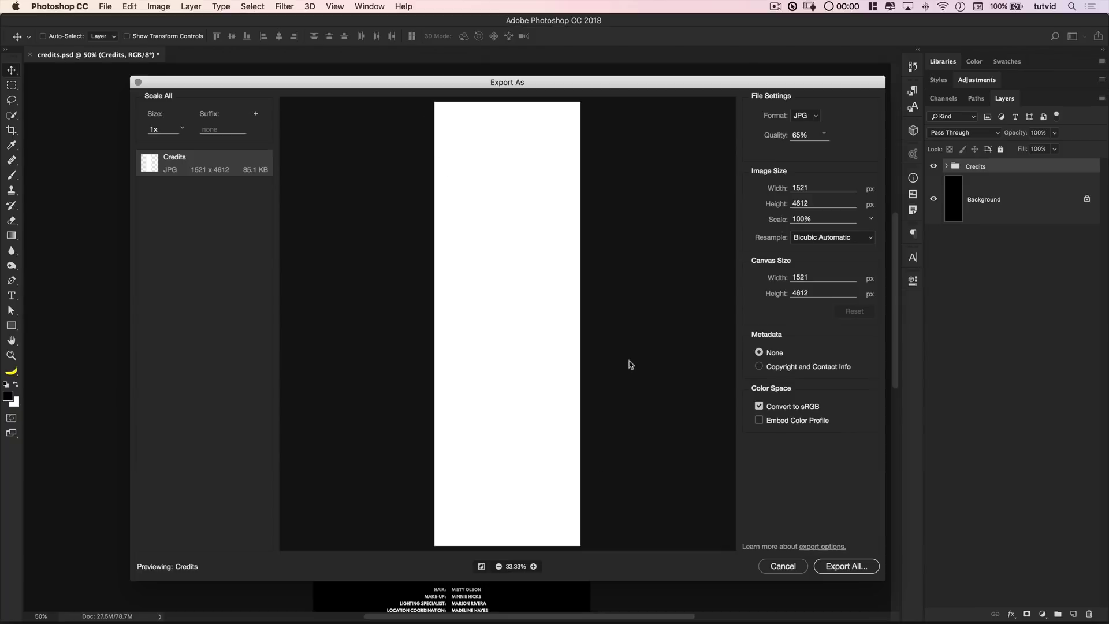
click(815, 117)
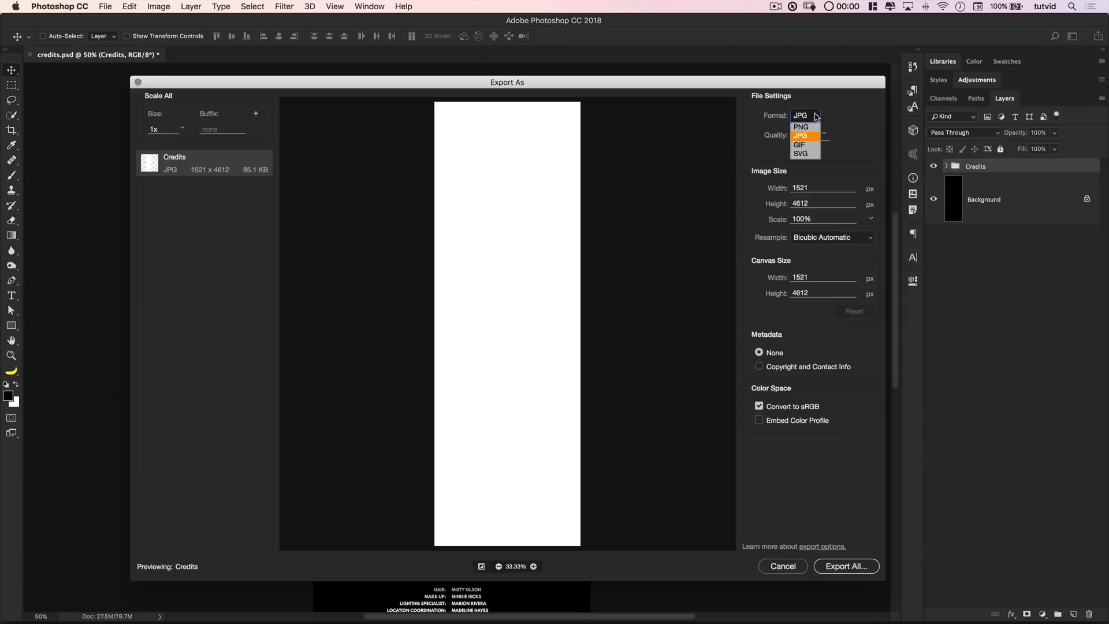
click(801, 128)
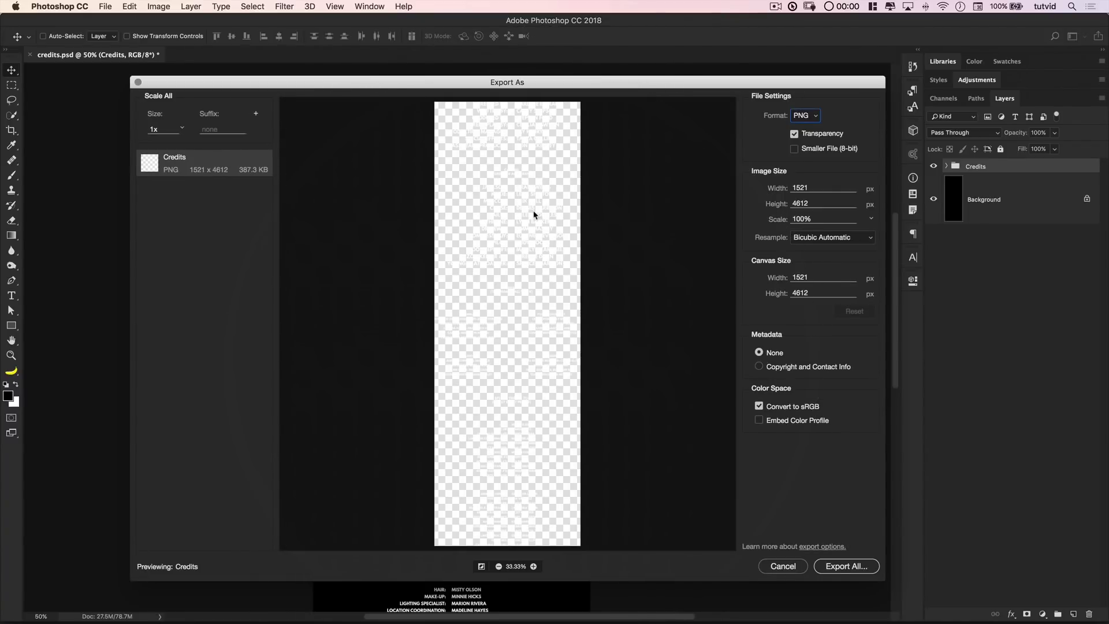
right_click(813, 188)
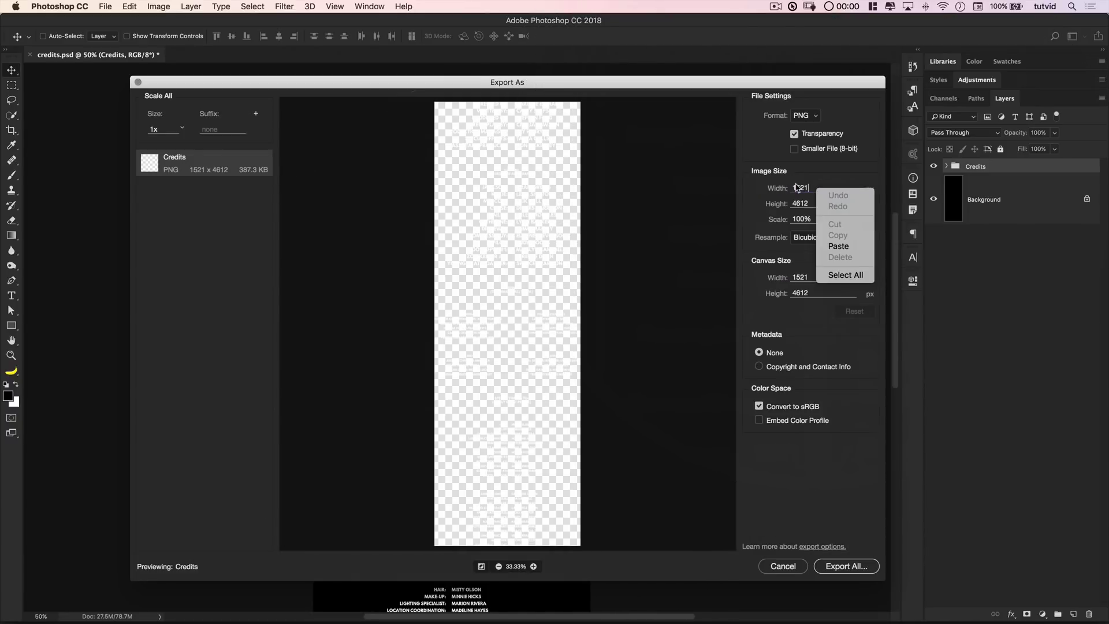
click(795, 187)
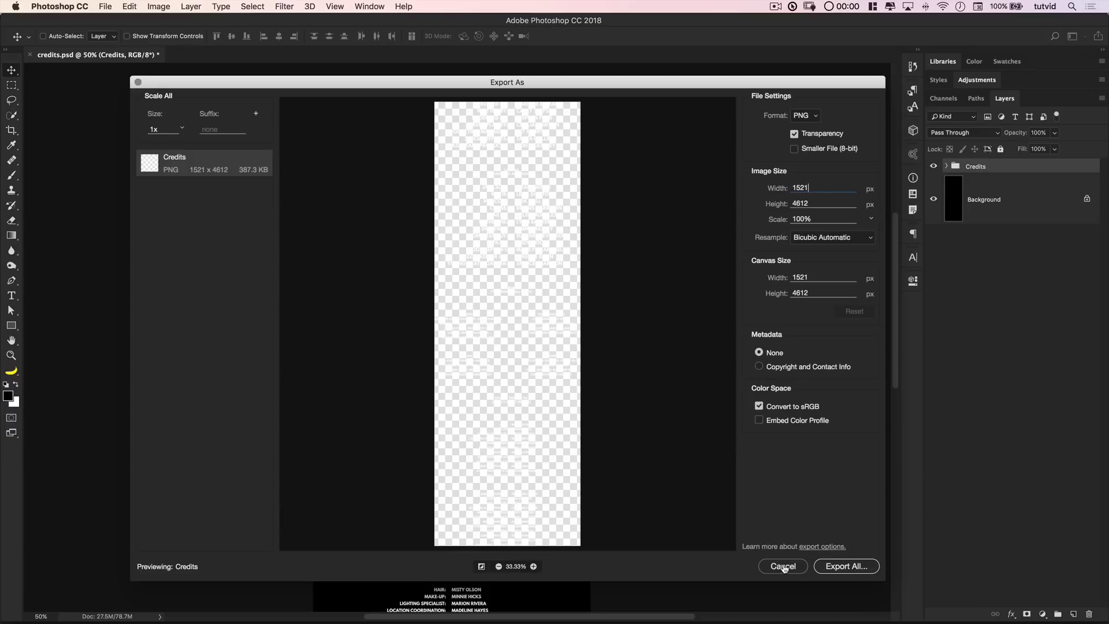
click(783, 568)
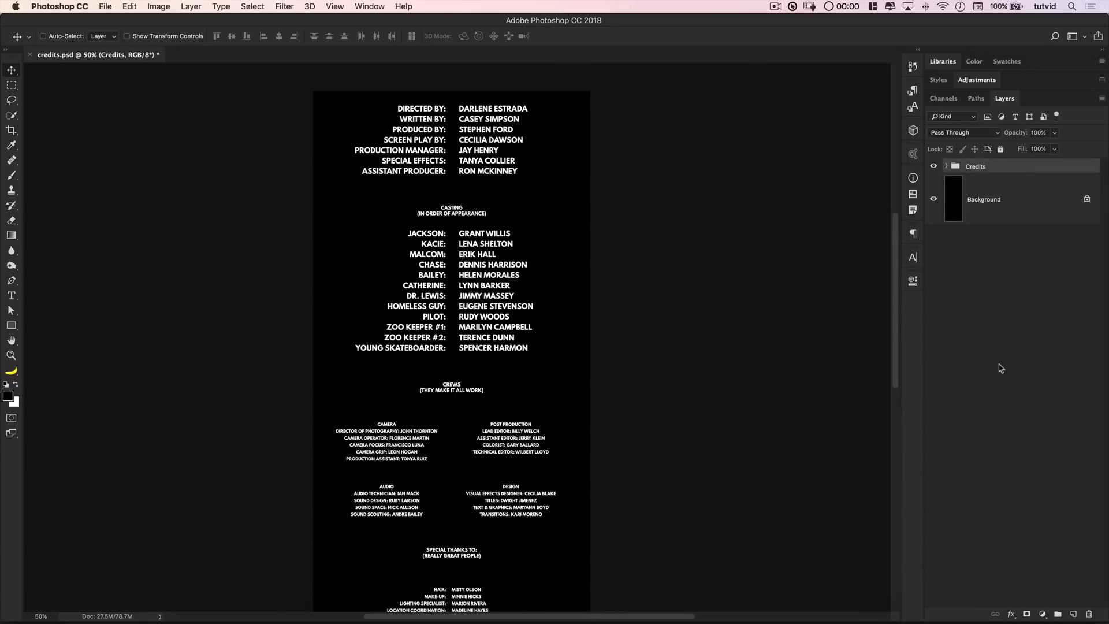
Mask the Credits group and export it as a transparent PNG named Credits.png.
click(1025, 614)
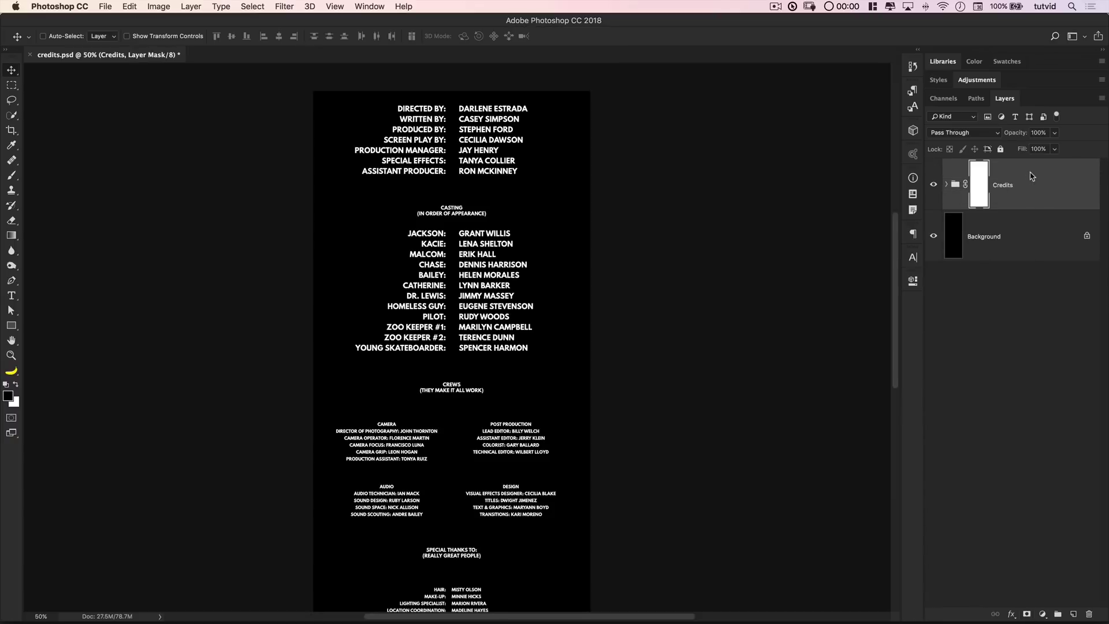
right_click(1030, 176)
click(958, 260)
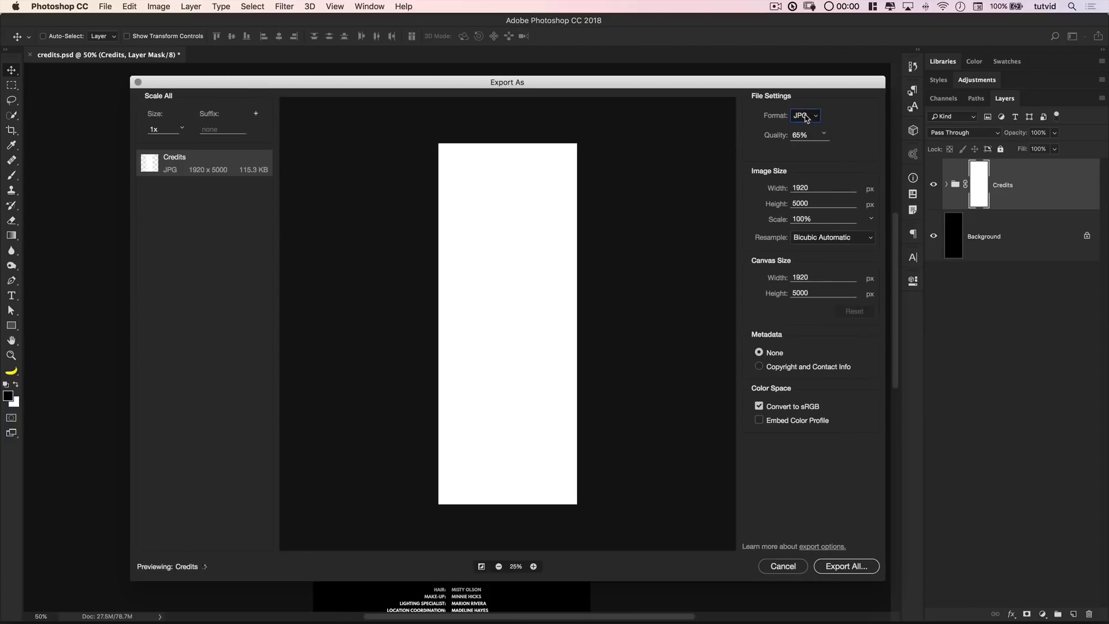
click(804, 119)
click(810, 130)
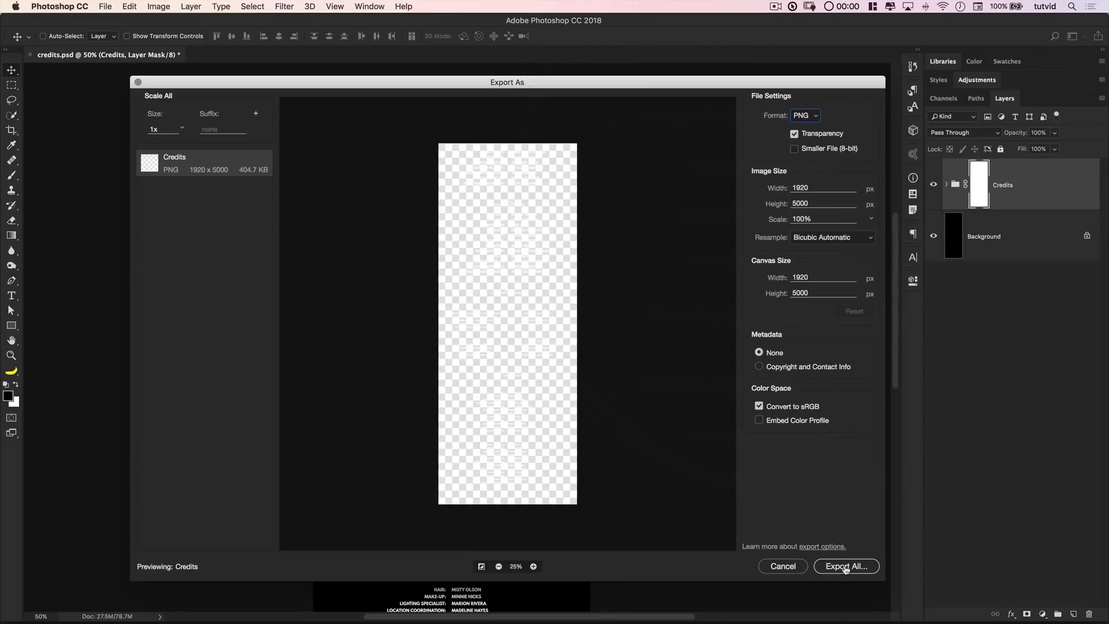
click(844, 569)
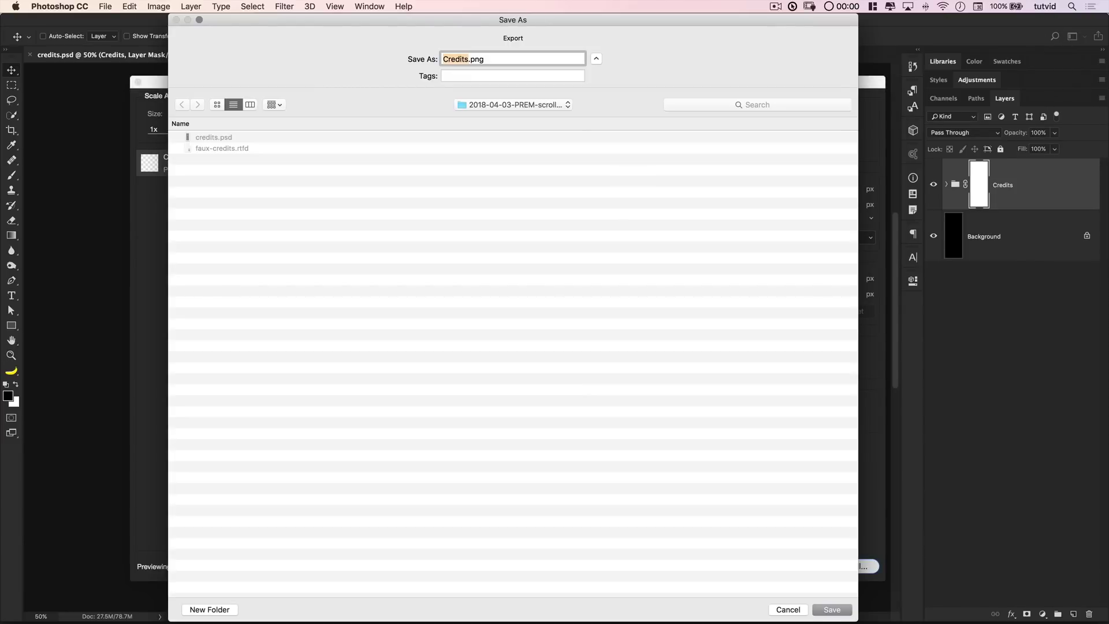
key(Return)
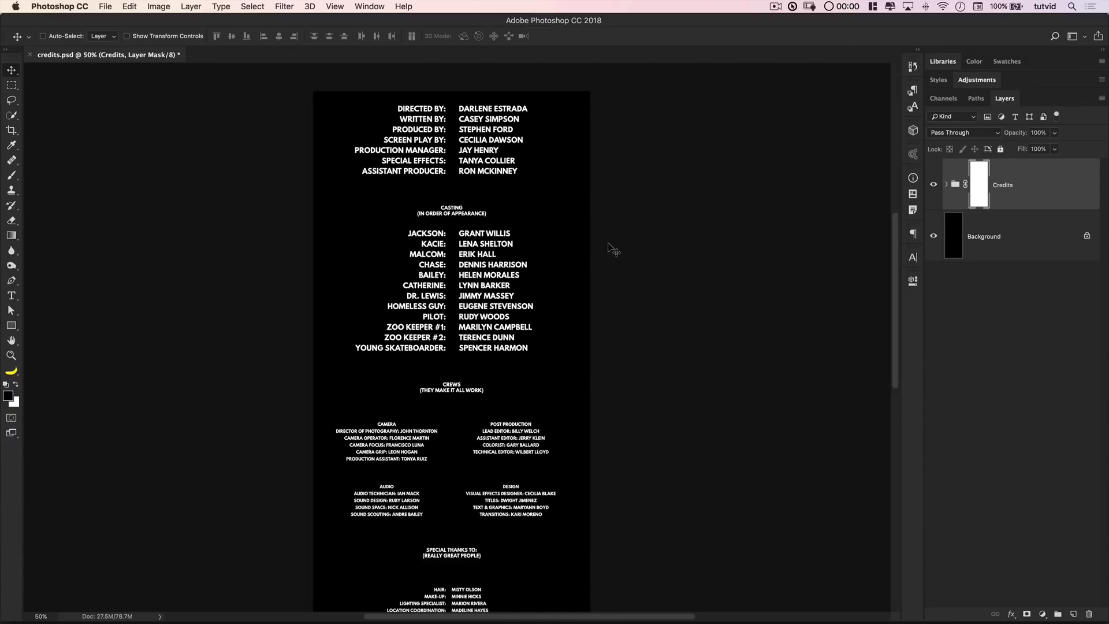
Bring Credits.png from the scrolling-text-credits folder into the Premiere Project panel.
key(super+Tab)
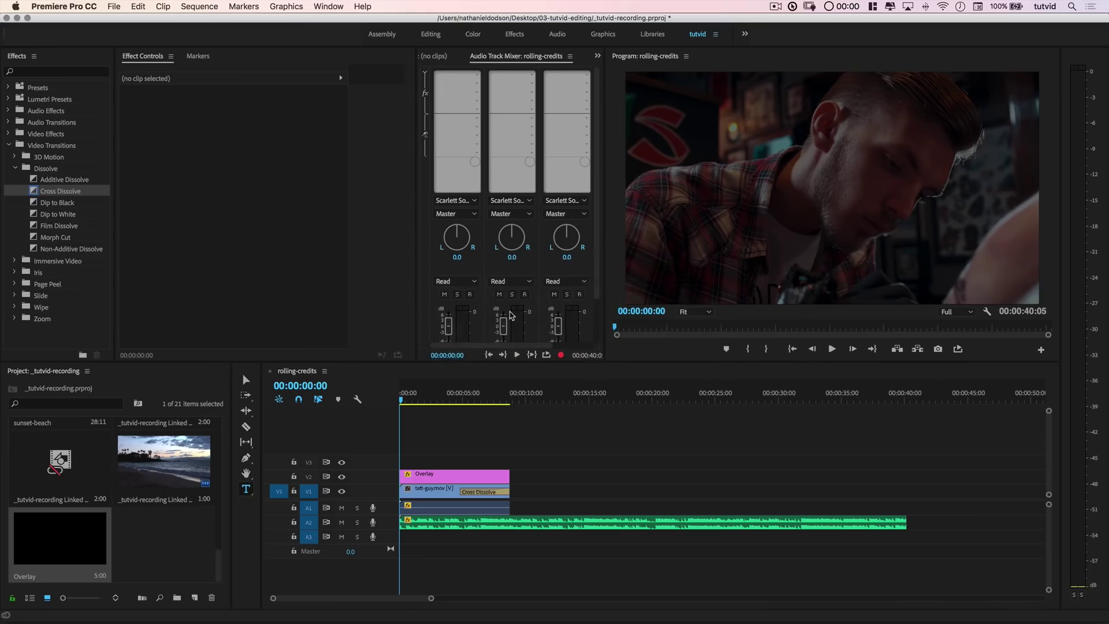
key(super+Tab)
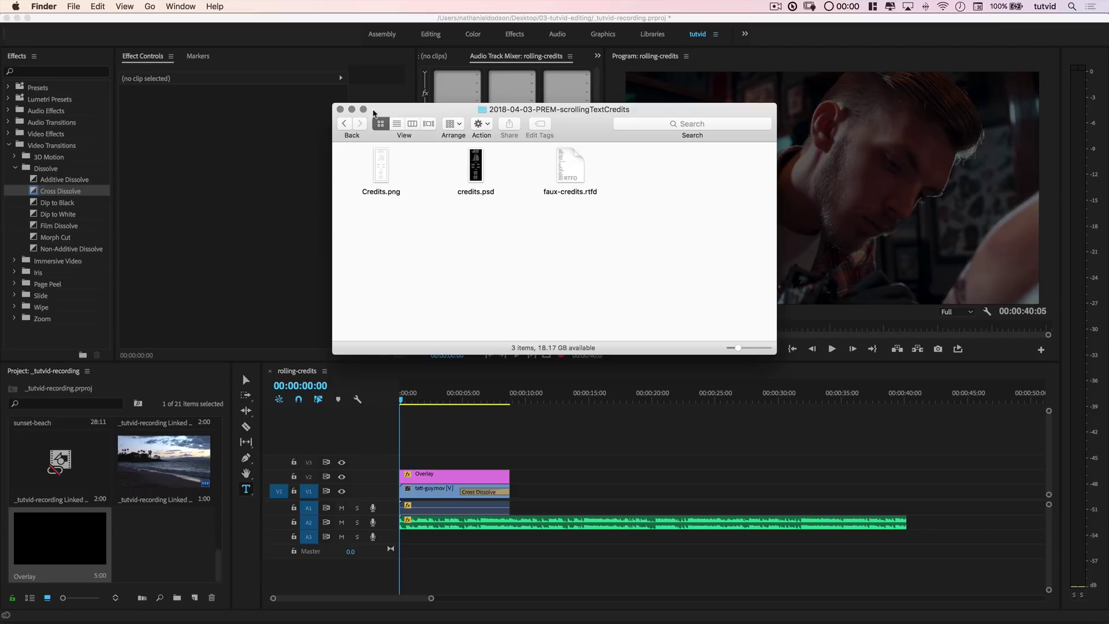
click(386, 165)
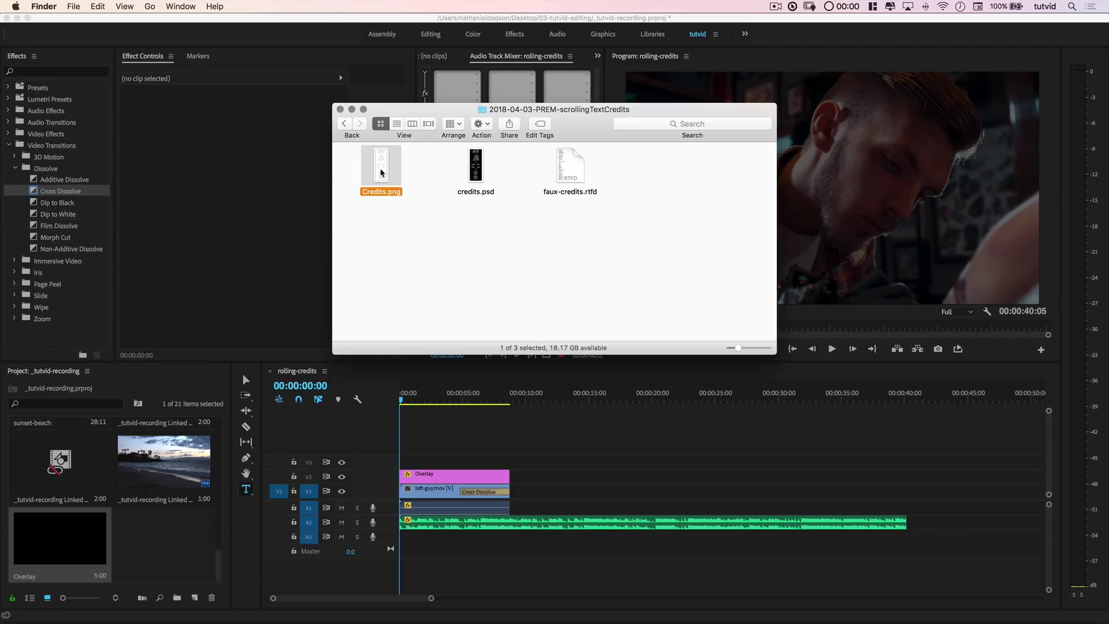
drag(378, 184, 165, 539)
Place Credits.png on track V3 at sequence start, ending near 40 seconds.
click(165, 539)
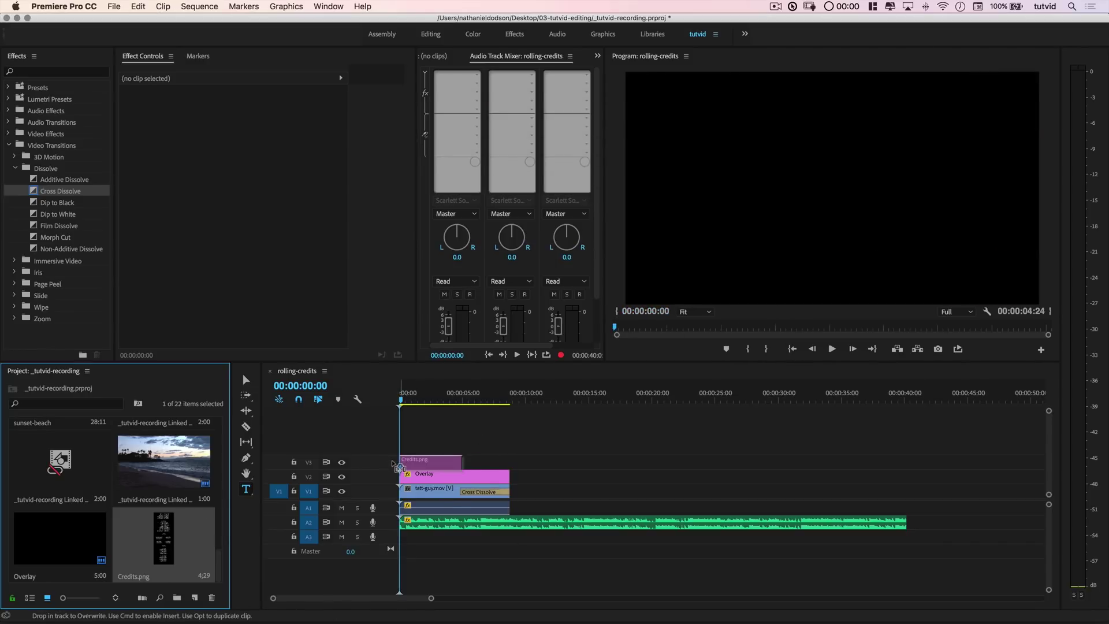
mouse_move(182, 514)
mouse_down()
mouse_move(452, 468)
mouse_move(907, 461)
mouse_up()
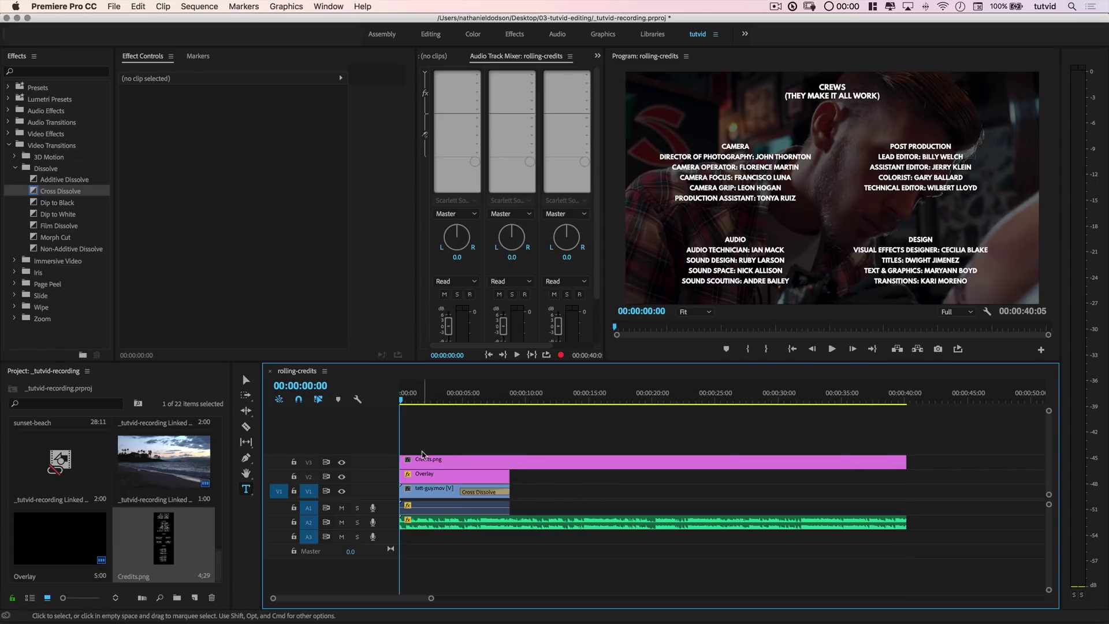
click(424, 459)
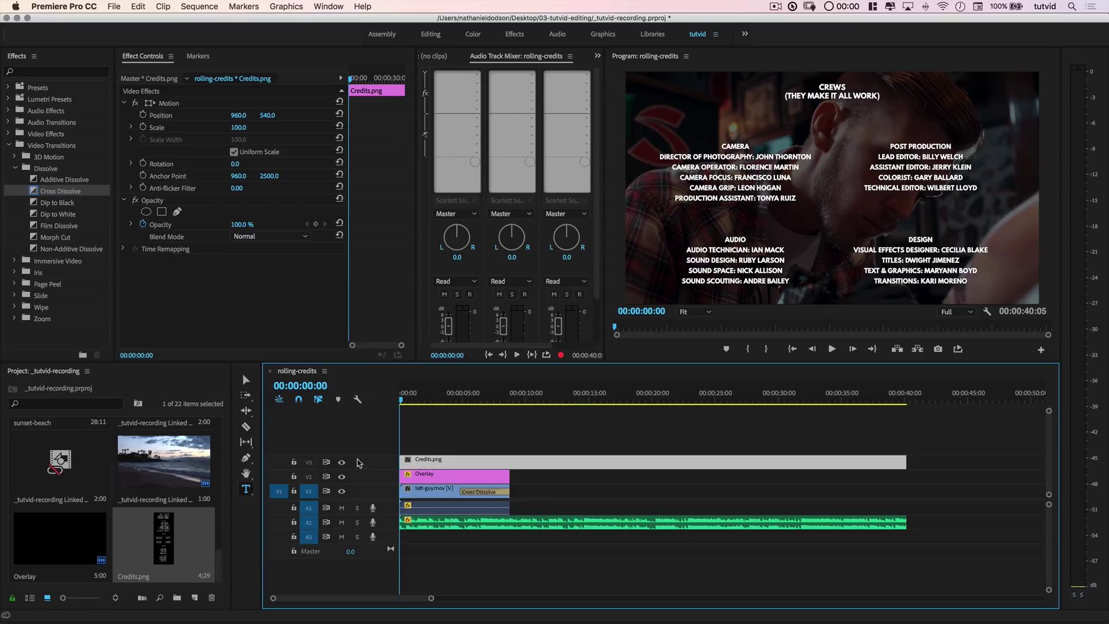
Push the credits image below the frame with Position Y set to 3596.
drag(266, 116, 312, 117)
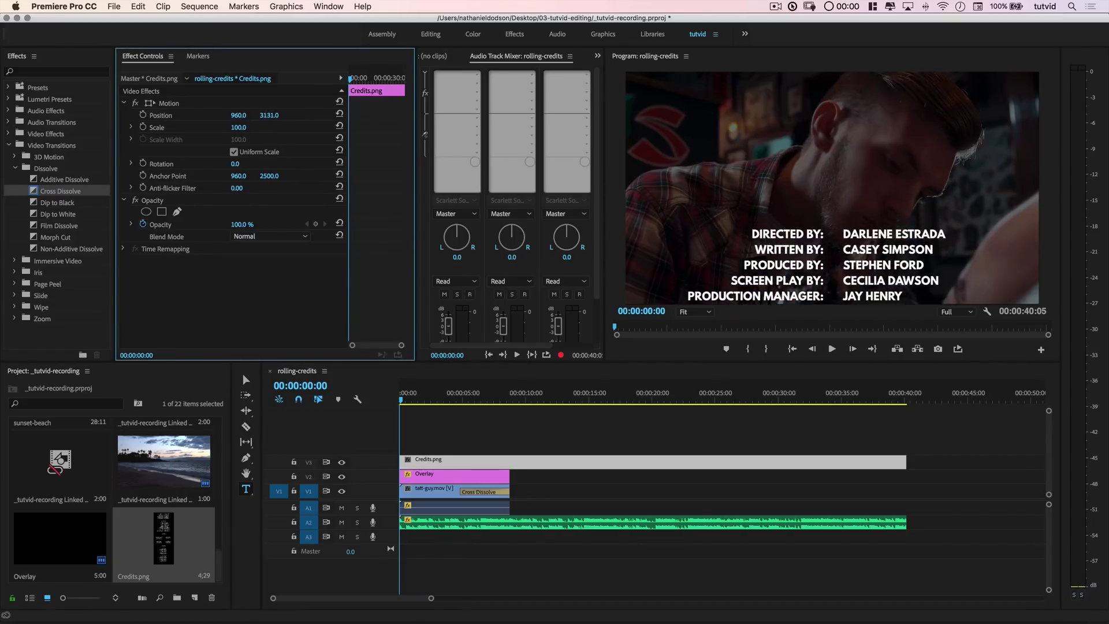
drag(311, 117, 356, 116)
click(269, 116)
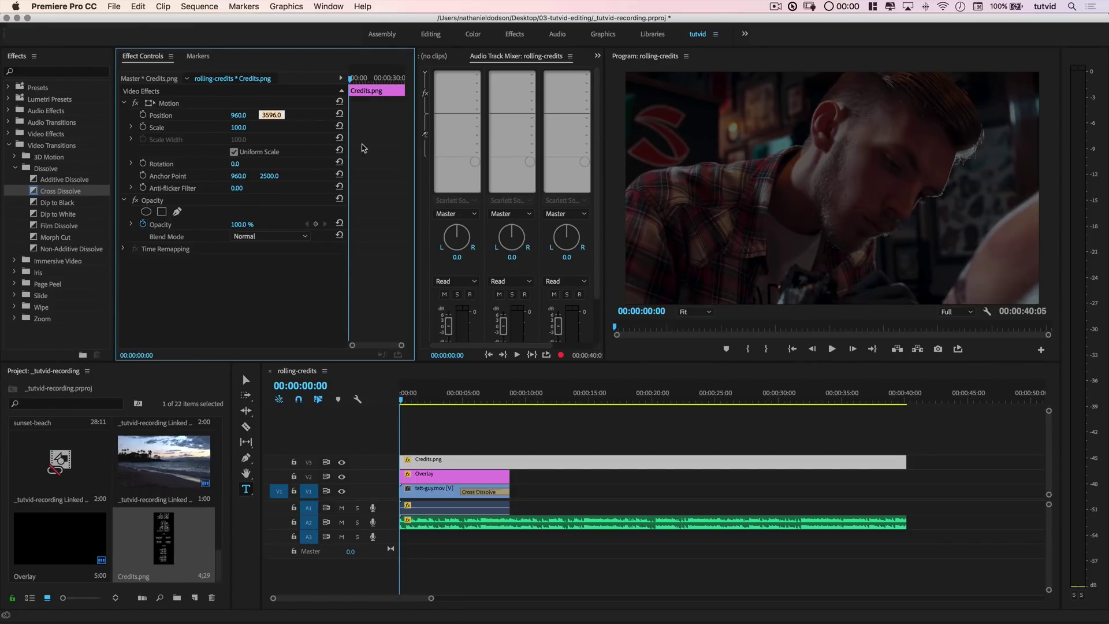
click(370, 130)
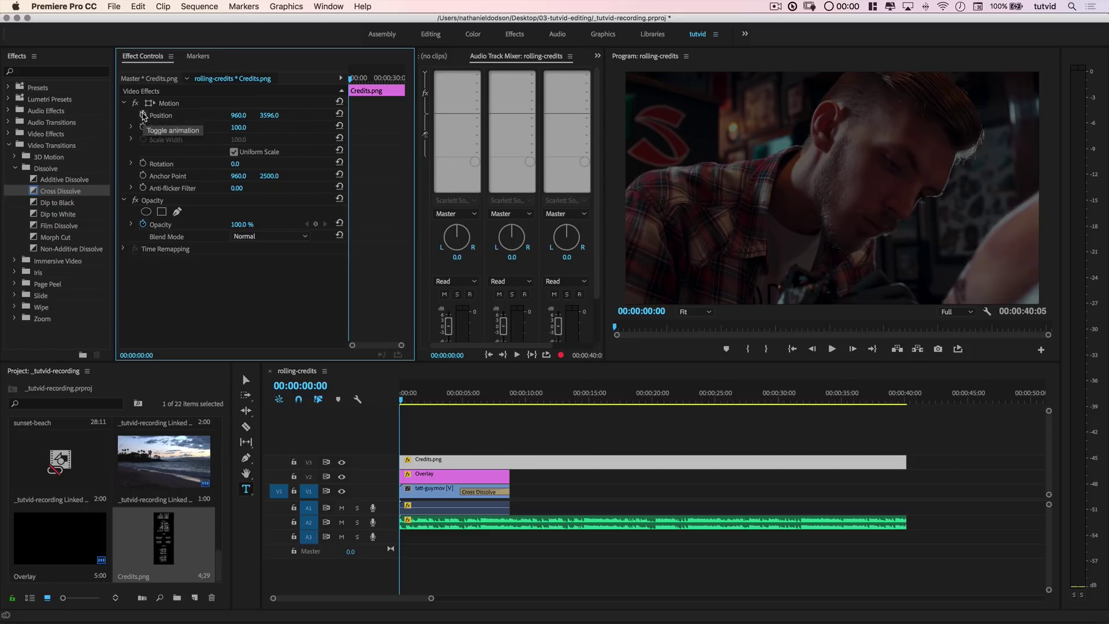
Keyframe Position so the credits rise to Y -2201 at the clip's end.
click(143, 115)
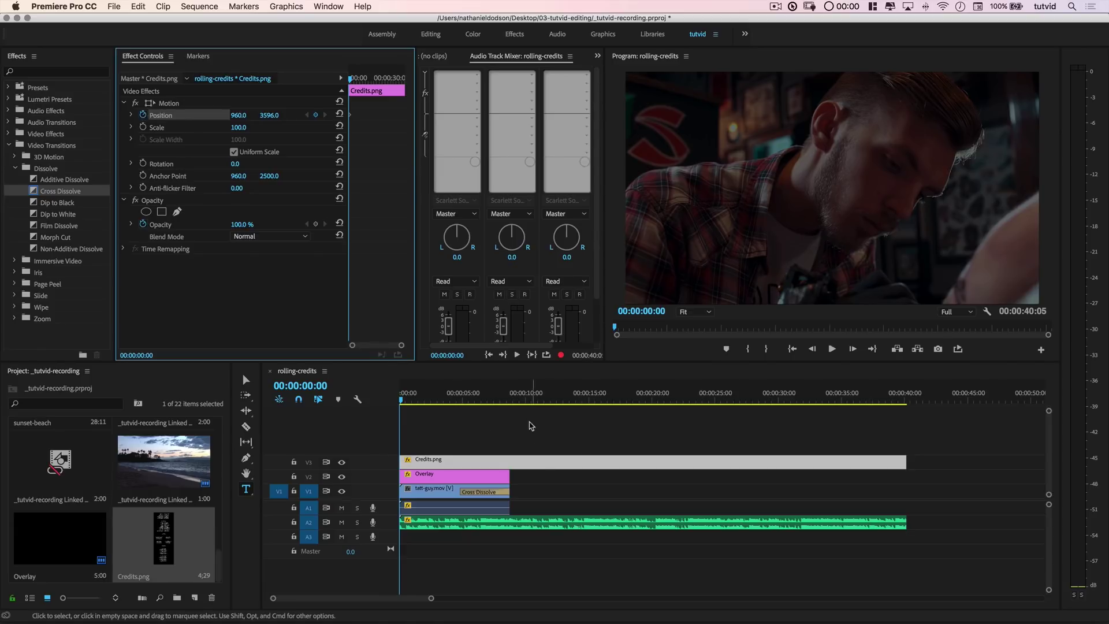
drag(547, 397, 905, 437)
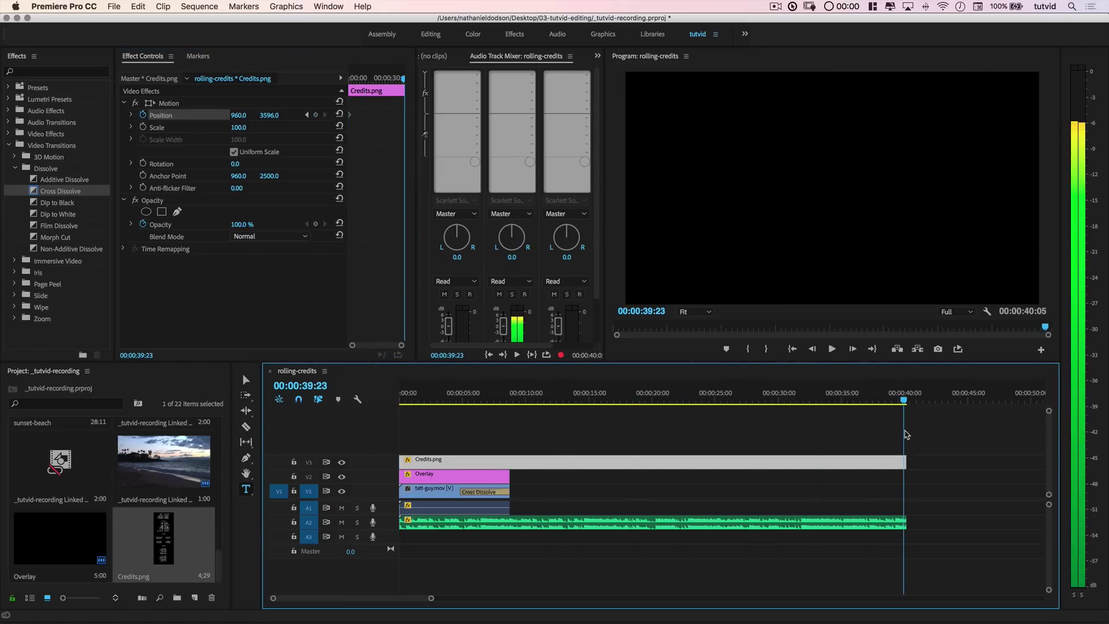
mouse_move(269, 115)
mouse_down()
mouse_move(208, 115)
mouse_move(276, 116)
mouse_up()
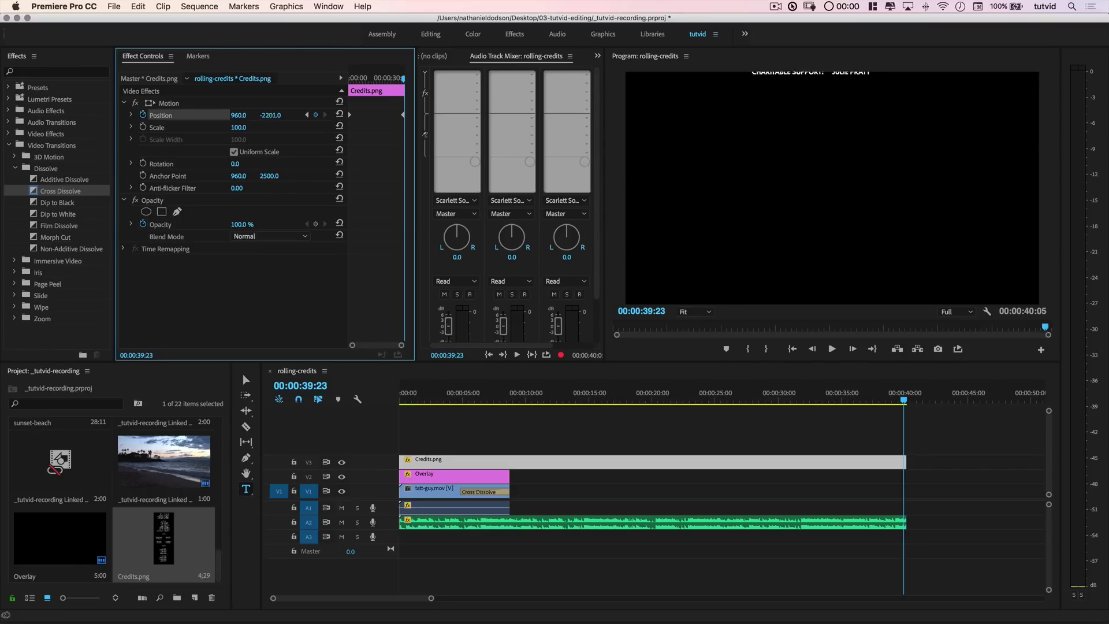
Preview the credits roll from the sequence start, checking the later credits.
click(554, 500)
key(Home)
key(space)
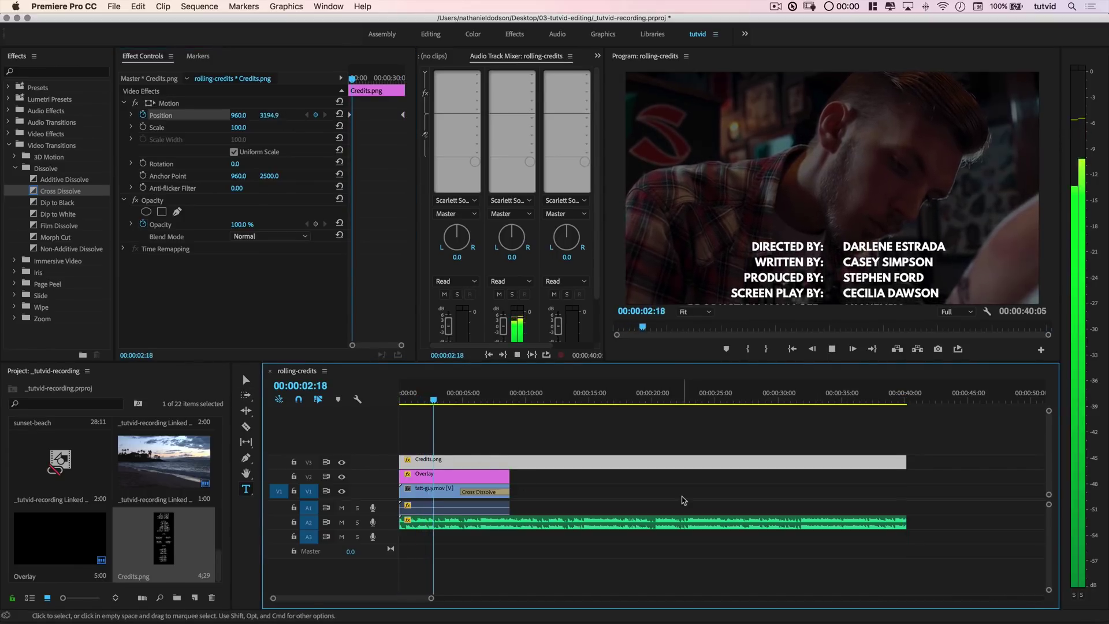
mouse_move(476, 399)
mouse_down()
mouse_move(716, 400)
mouse_move(438, 398)
mouse_up()
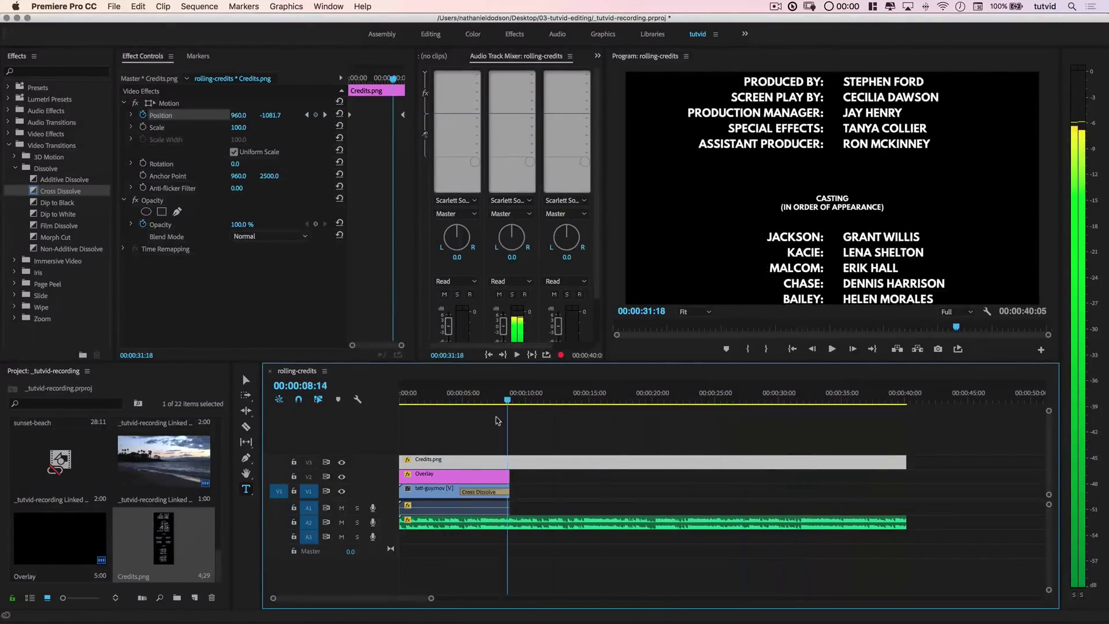
key(space)
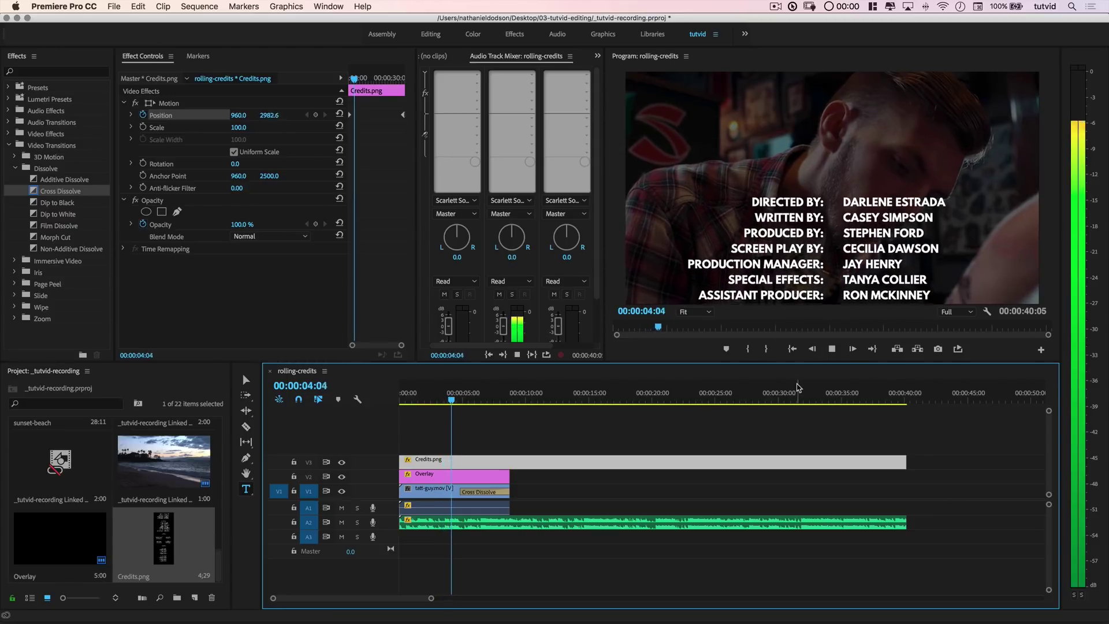
key(space)
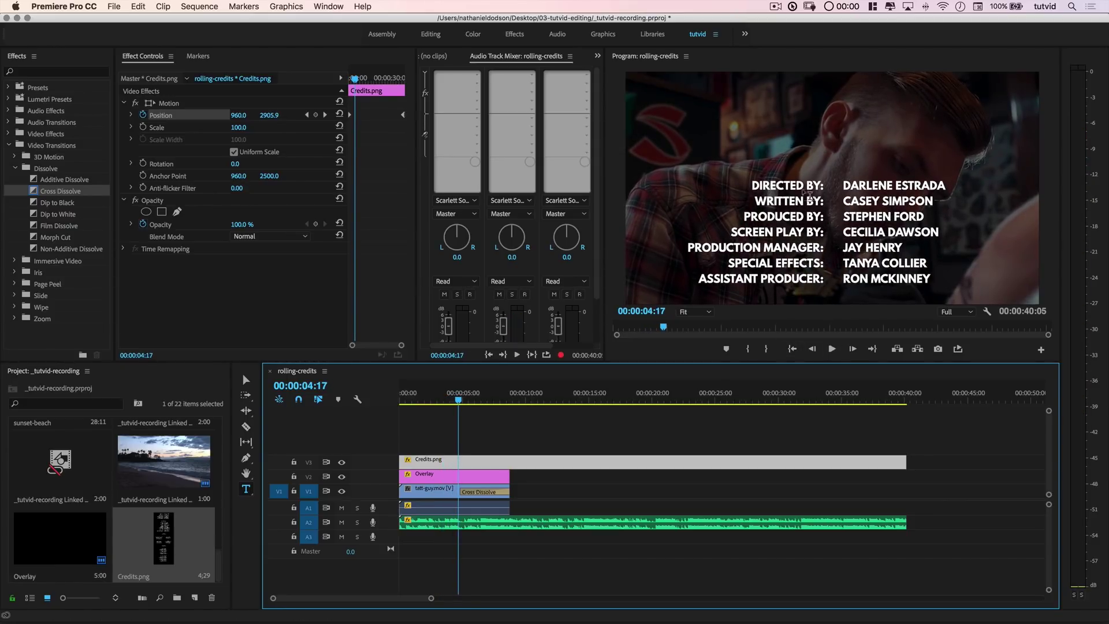
key(v)
Delete Credits.png from V3, select the tatt-guy clip and return to sequence start.
drag(556, 427, 615, 496)
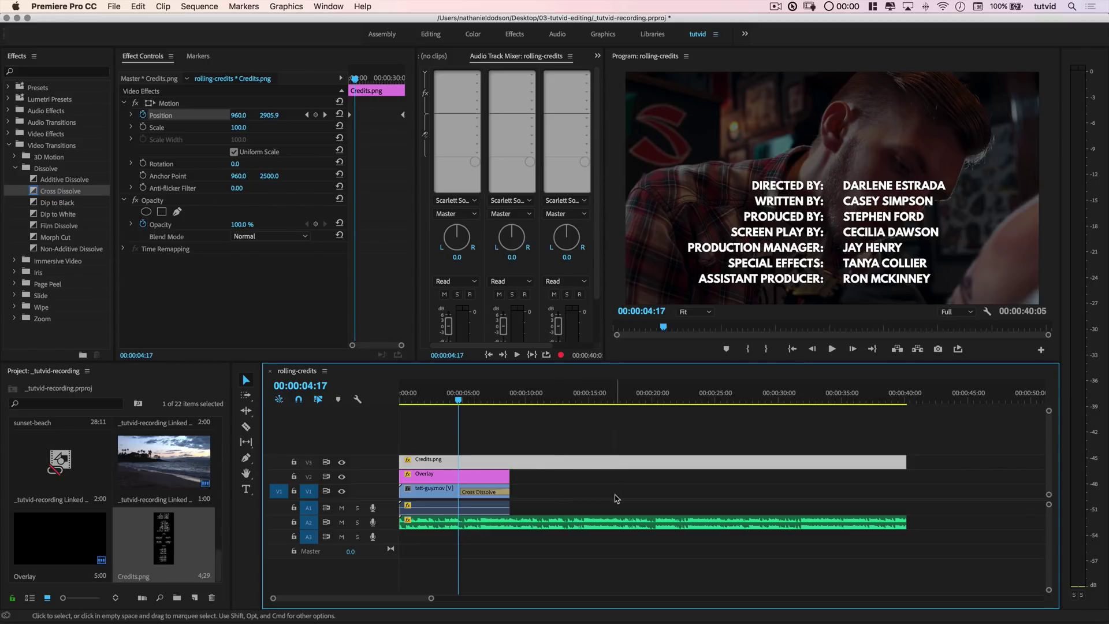
key(Delete)
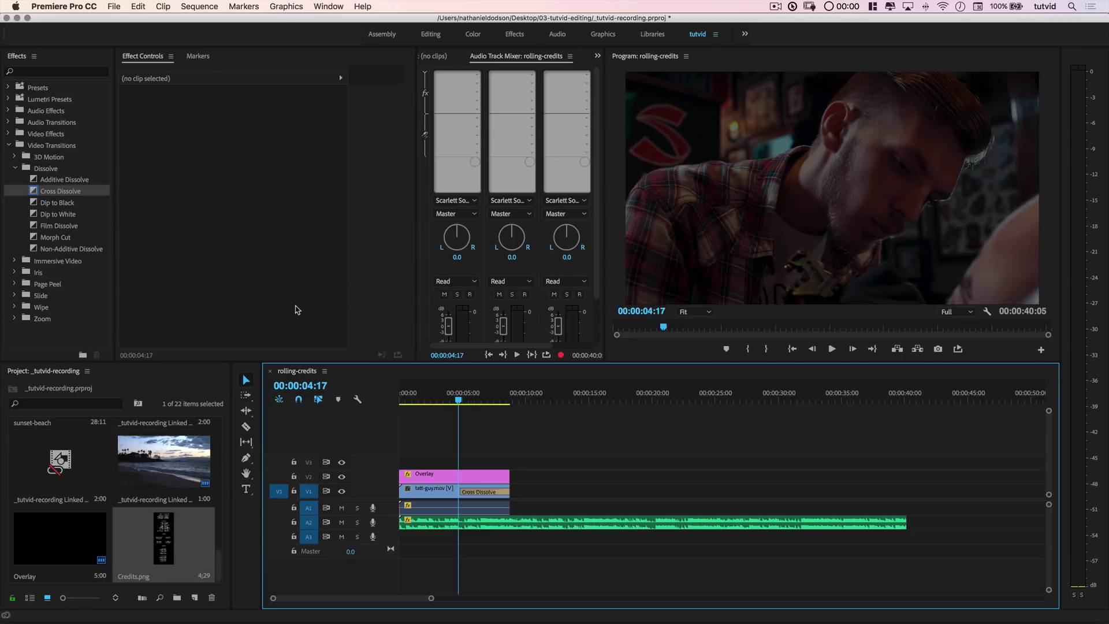
click(12, 146)
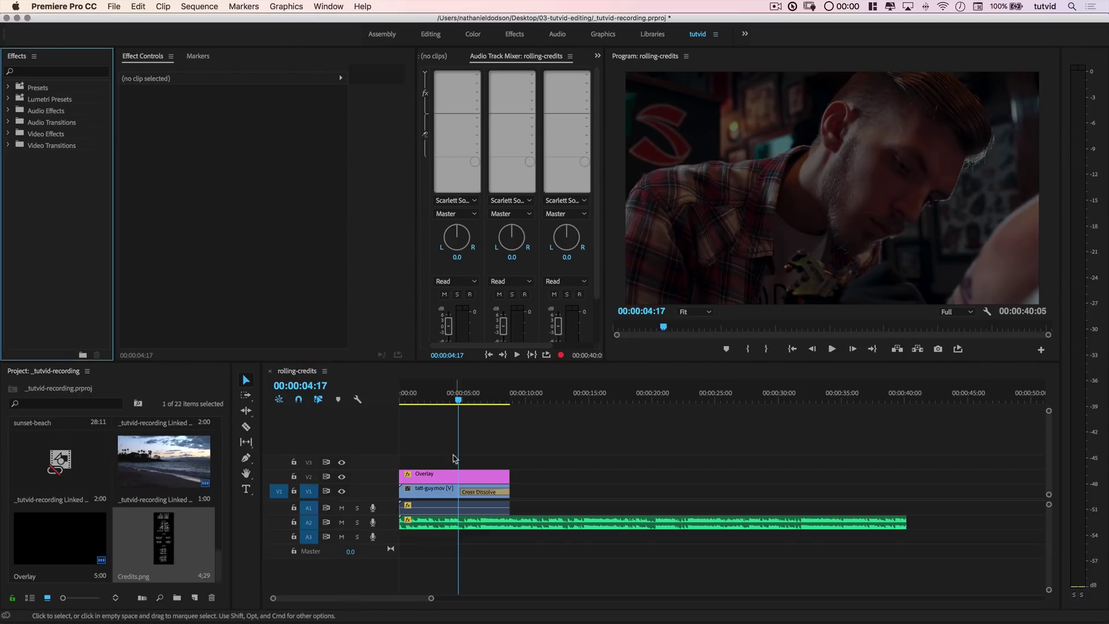
click(426, 392)
key(Home)
click(246, 490)
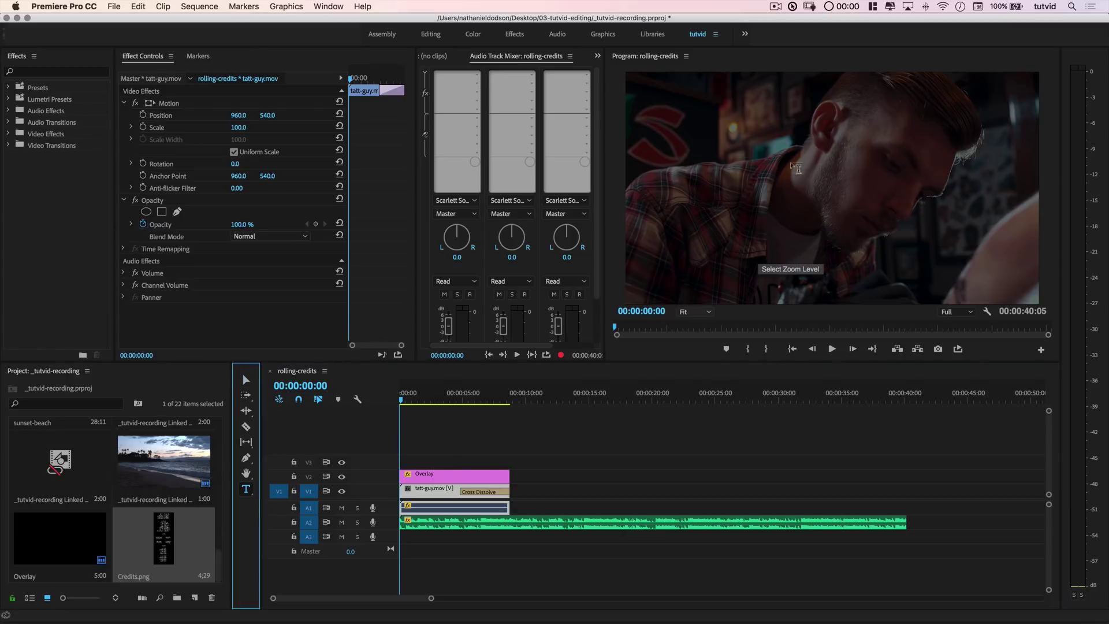
key(super+Tab)
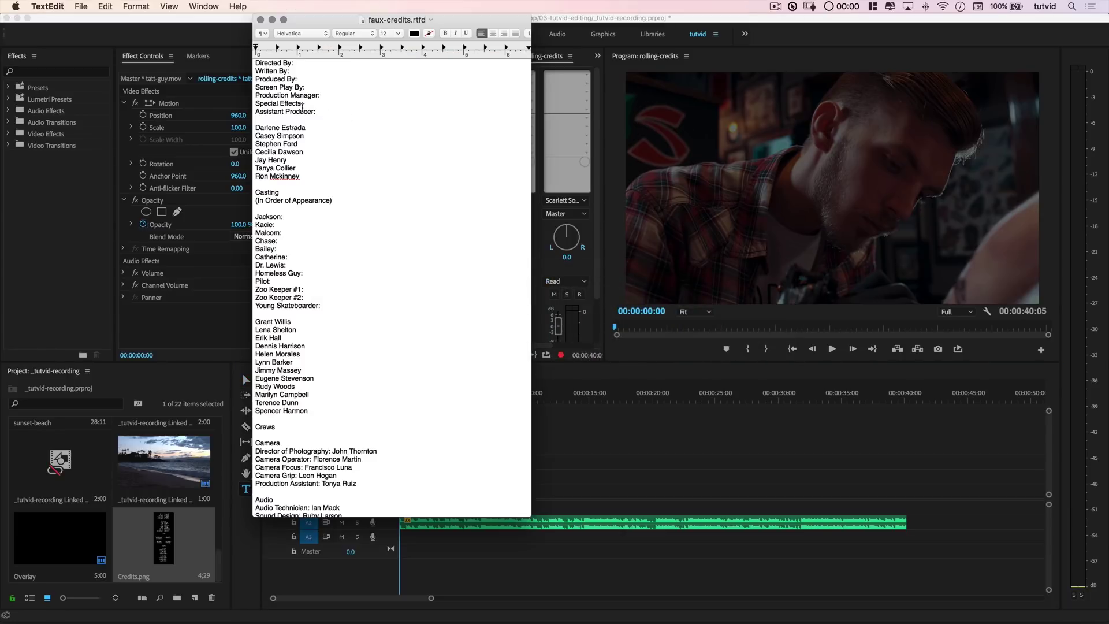
Grab the production names Darlene Estrada through Ron Mckinney from faux-credits for Premiere.
drag(310, 183, 234, 124)
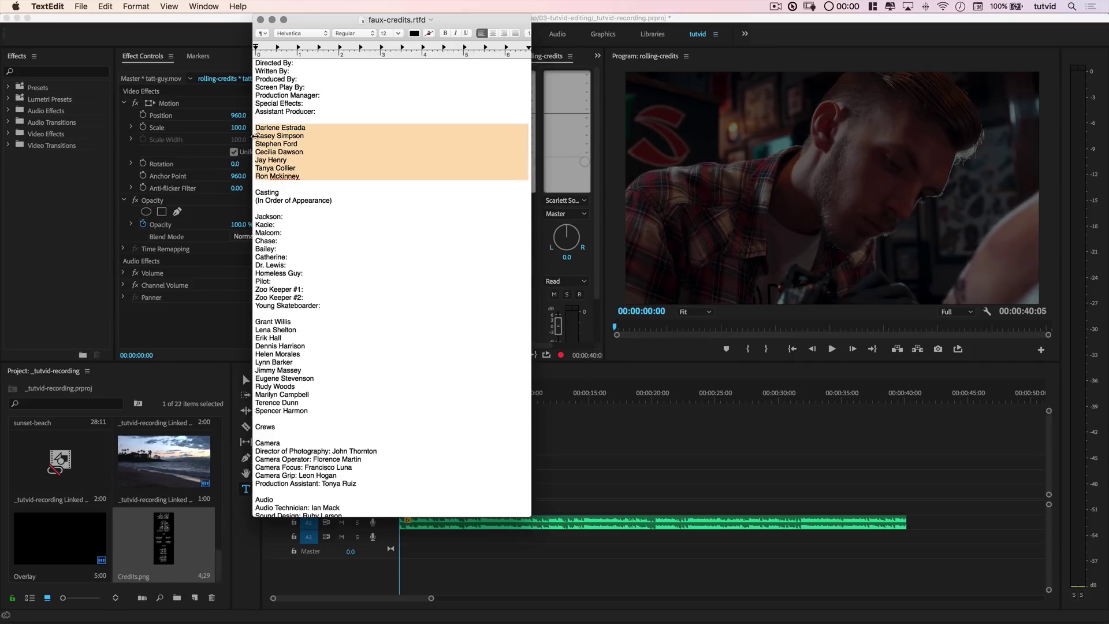
click(696, 231)
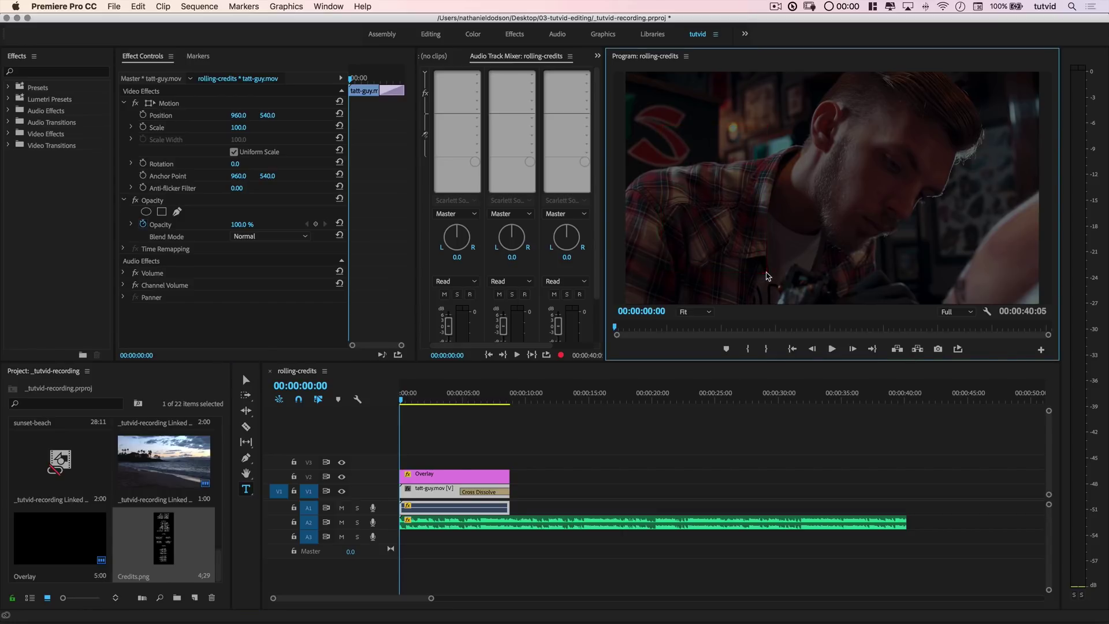
Create a PRODUCTION: text block containing the seven pasted production names.
drag(766, 274, 660, 126)
text(PRODUC)
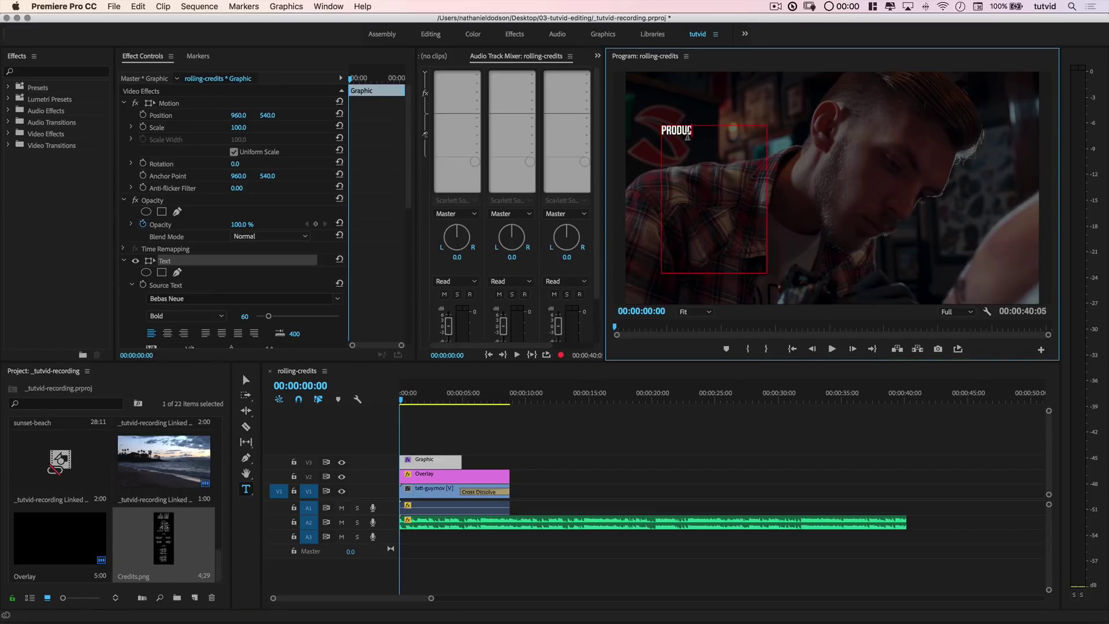
text(TION:)
key(ctrl+v)
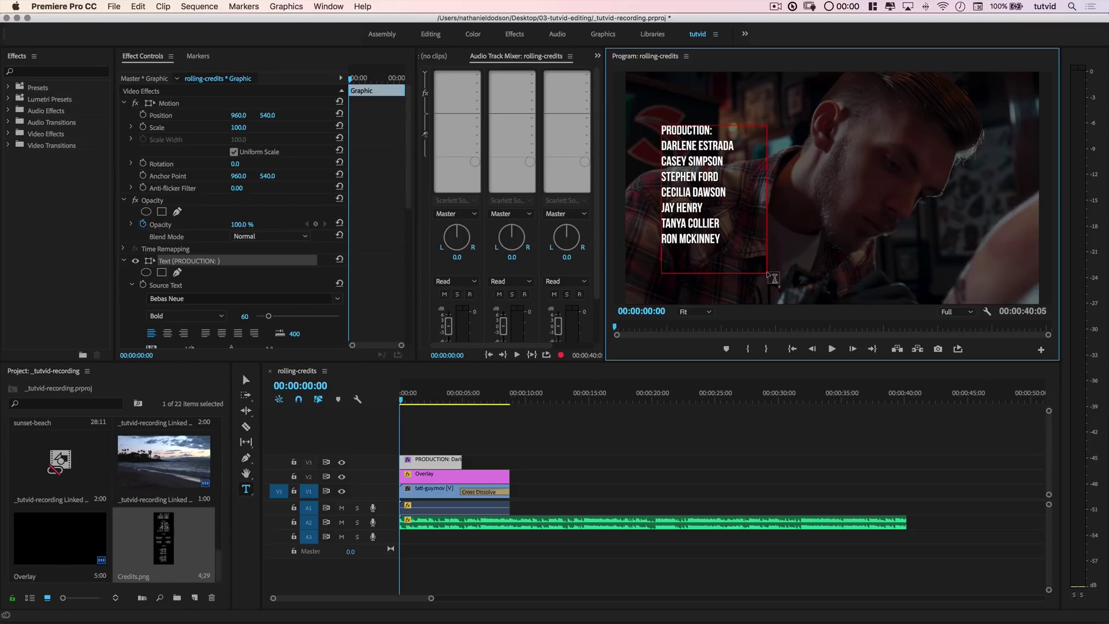
click(771, 278)
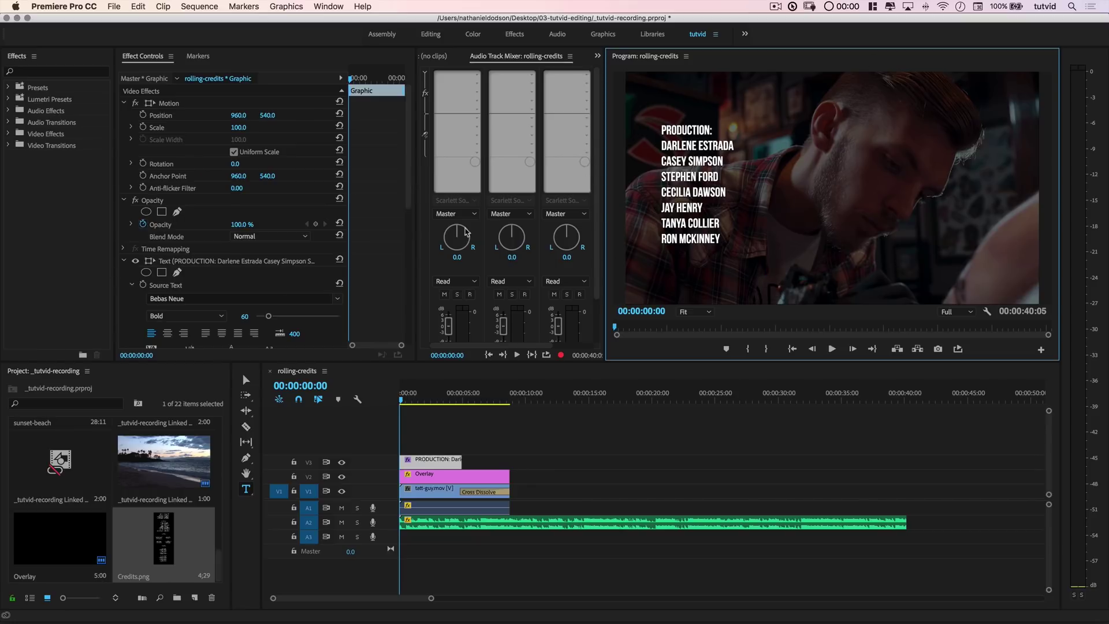
Move the PRODUCTION block up and slightly left in the frame.
key(v)
click(712, 213)
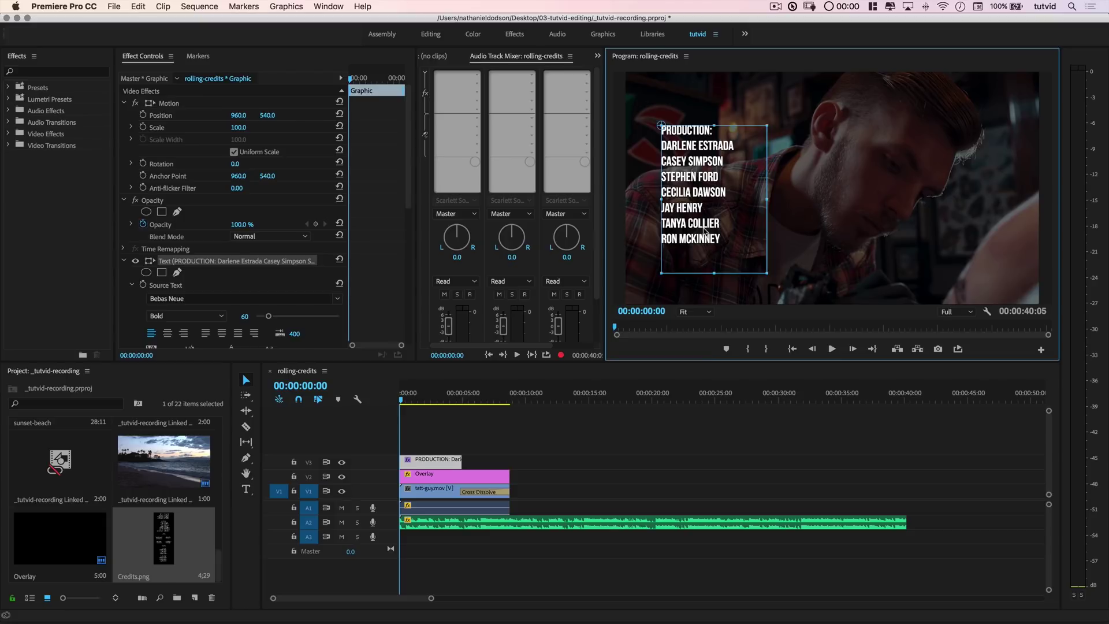
drag(706, 234, 723, 216)
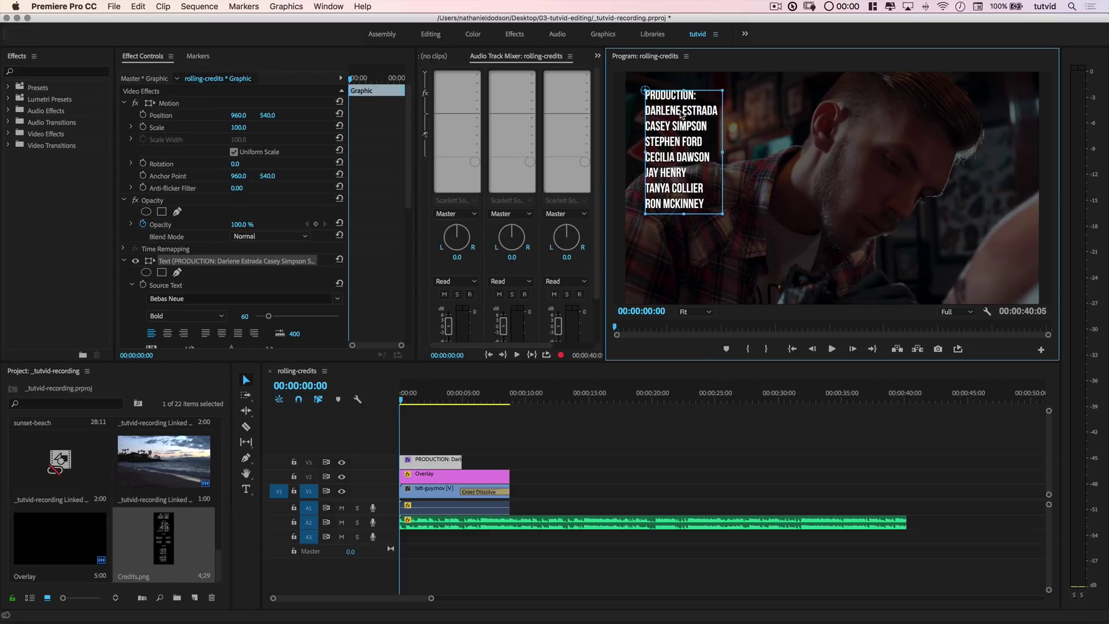
drag(682, 114, 679, 116)
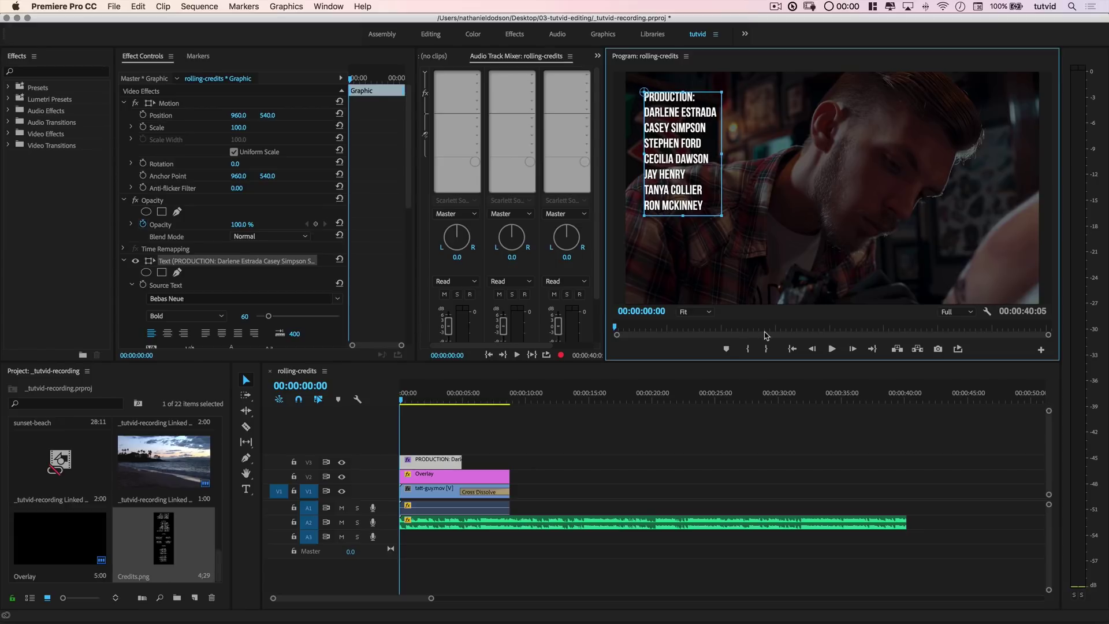
click(125, 259)
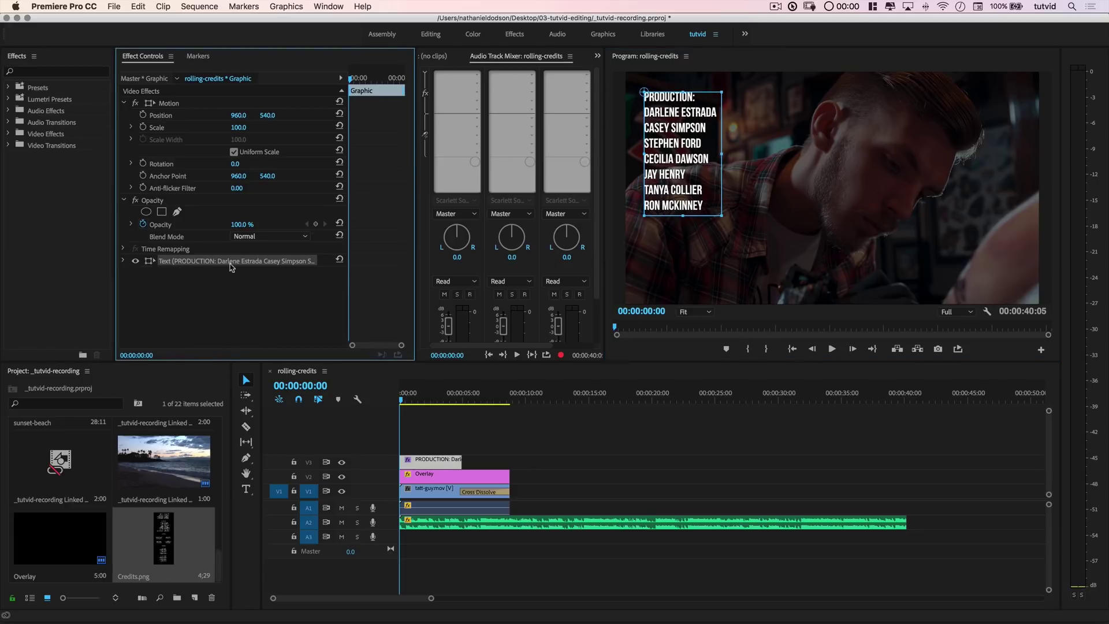
key(super+Tab)
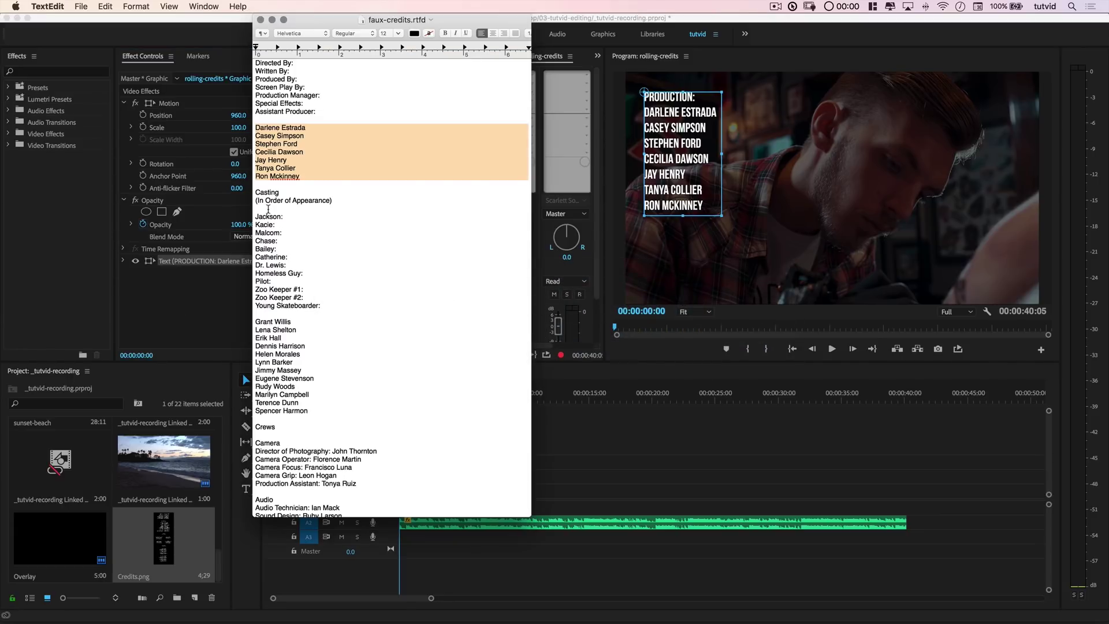
drag(255, 215, 312, 251)
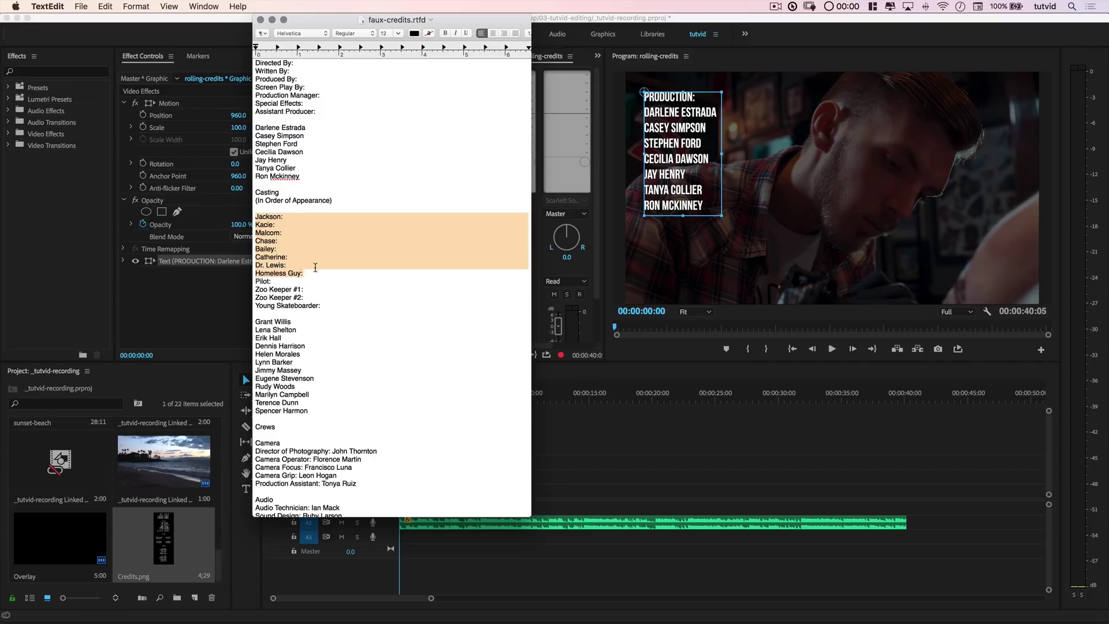
click(289, 306)
drag(256, 322, 314, 409)
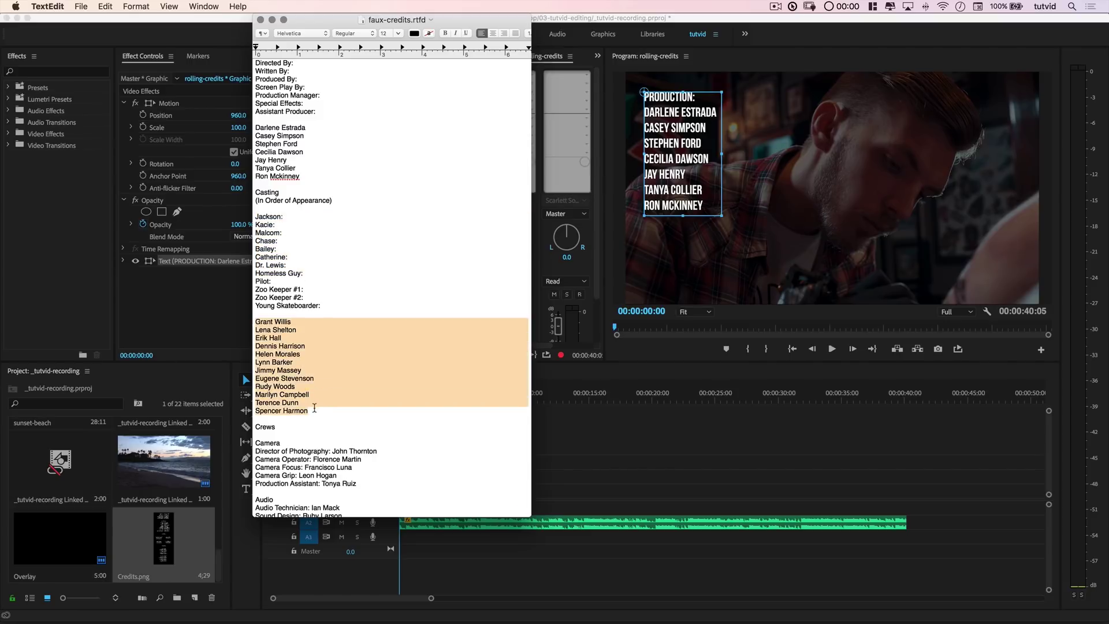
click(738, 250)
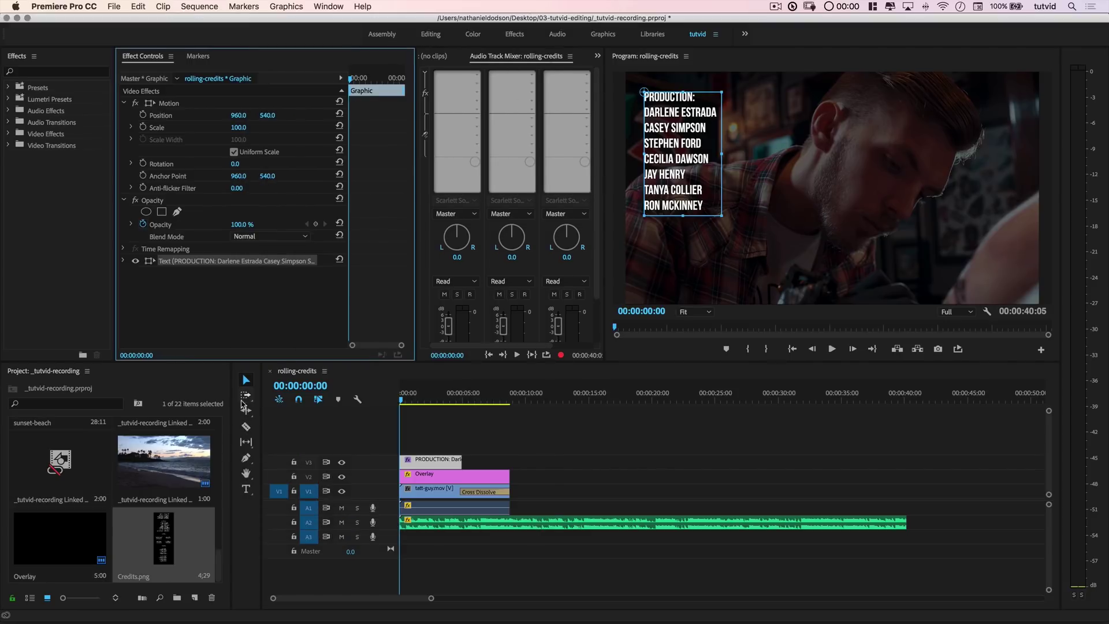
Add a THE CAST: text layer with the pasted cast names beneath the heading.
click(246, 488)
click(737, 140)
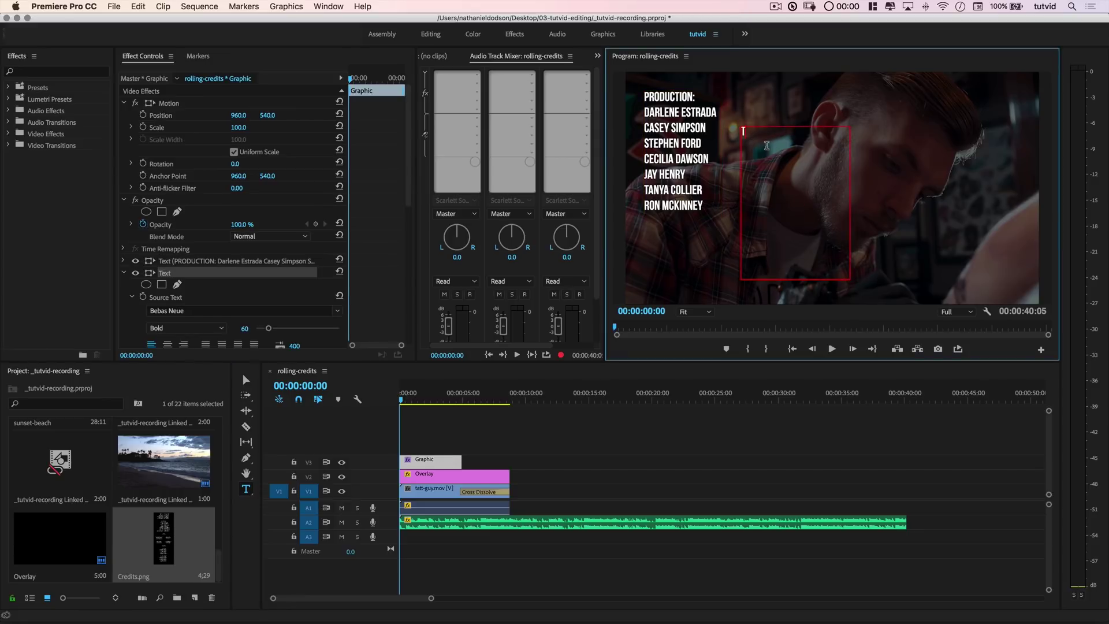
text(THE CAST:)
key(Return)
key(super+v)
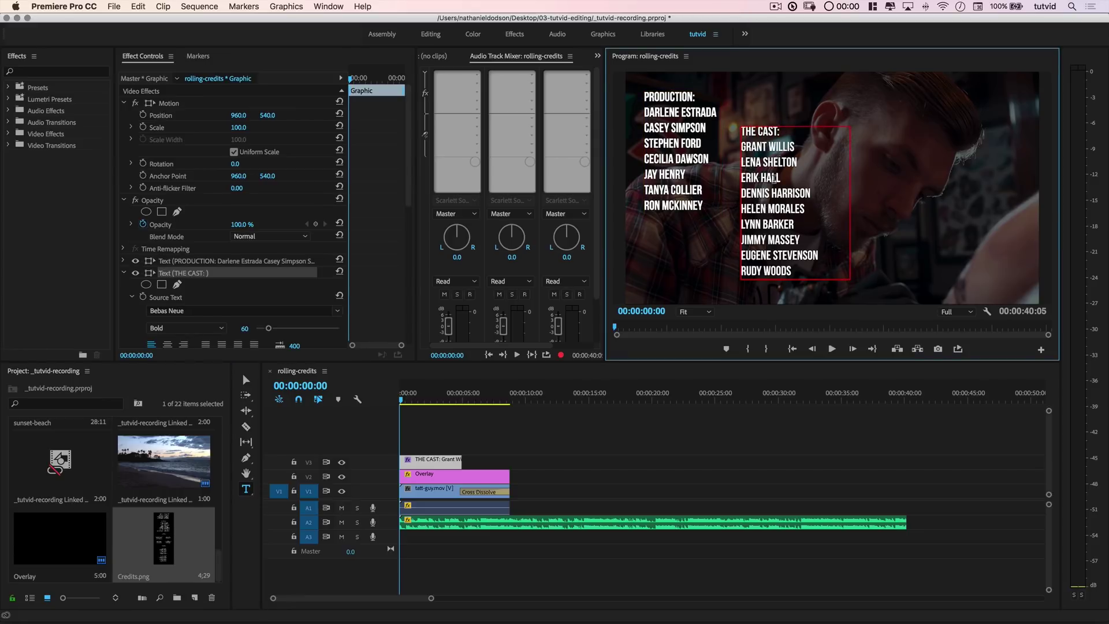
click(245, 380)
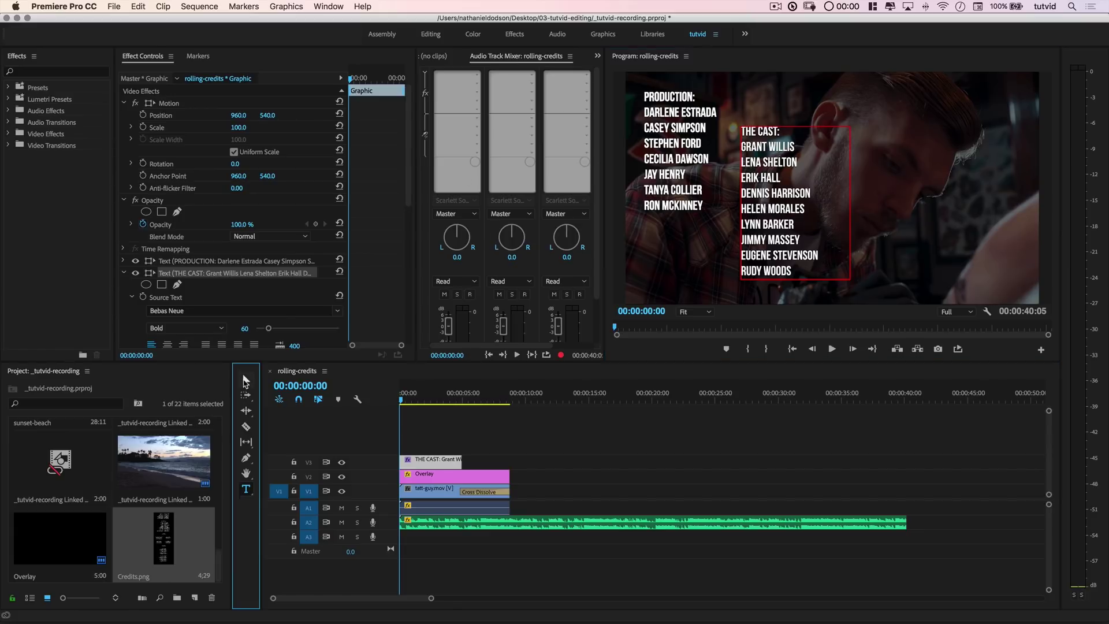
Resize the cast box and place it beside, slightly below, the production list.
drag(846, 279, 845, 286)
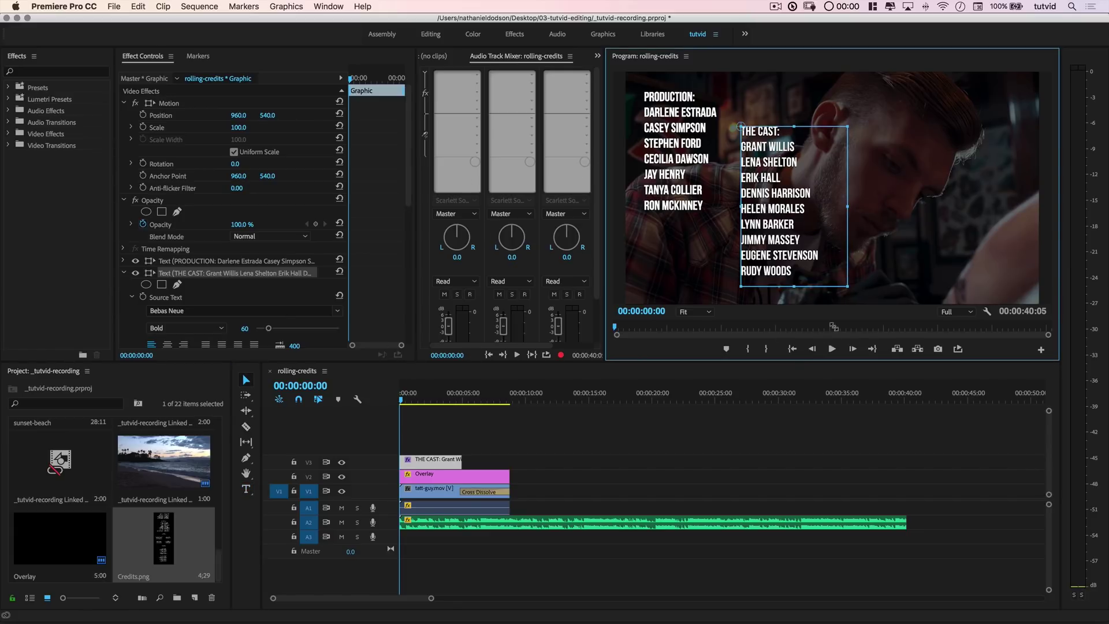
drag(834, 327, 846, 330)
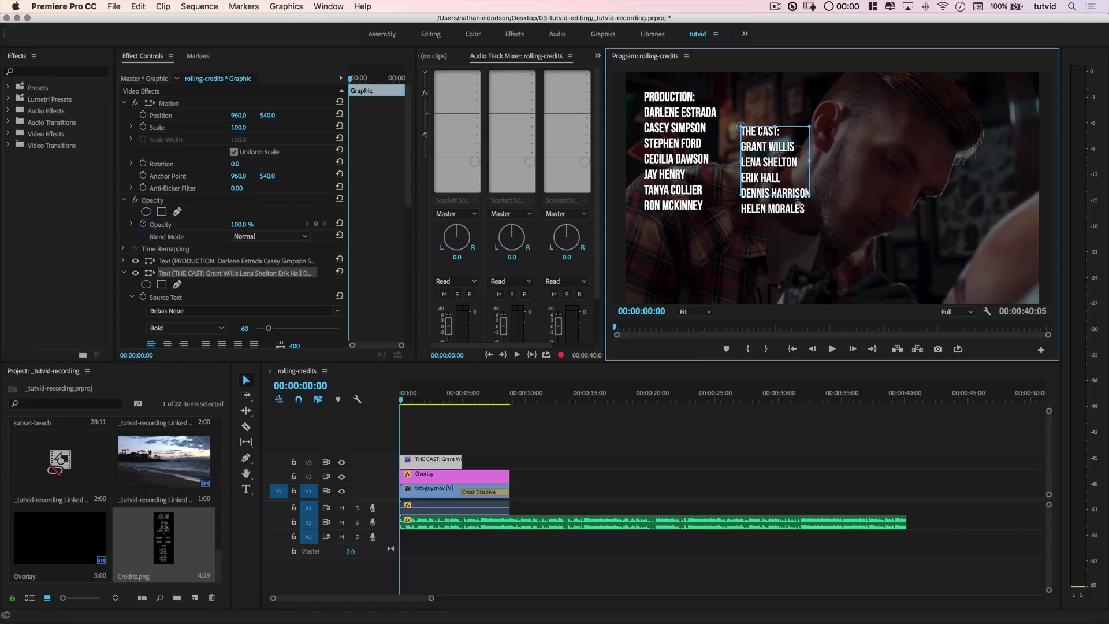
drag(780, 255, 844, 210)
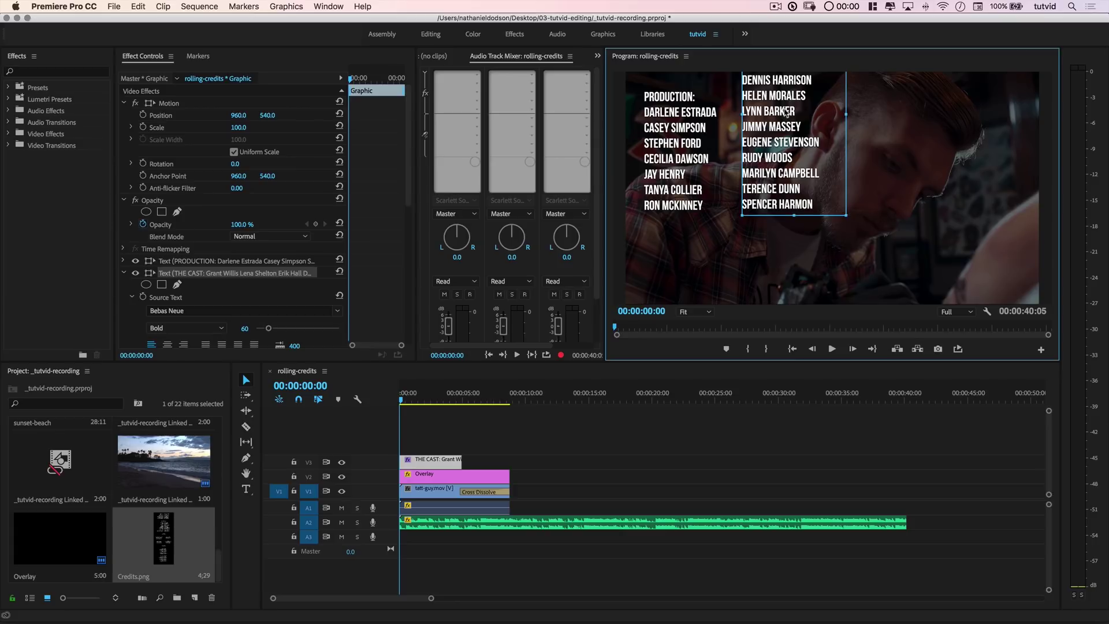
drag(785, 111, 781, 275)
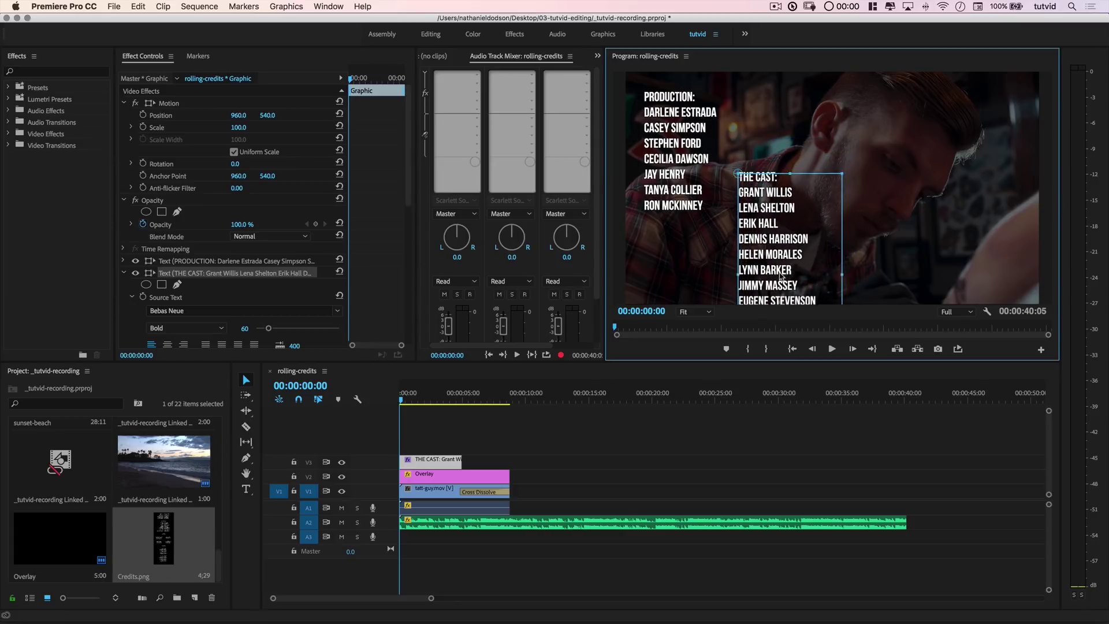
drag(764, 194, 762, 208)
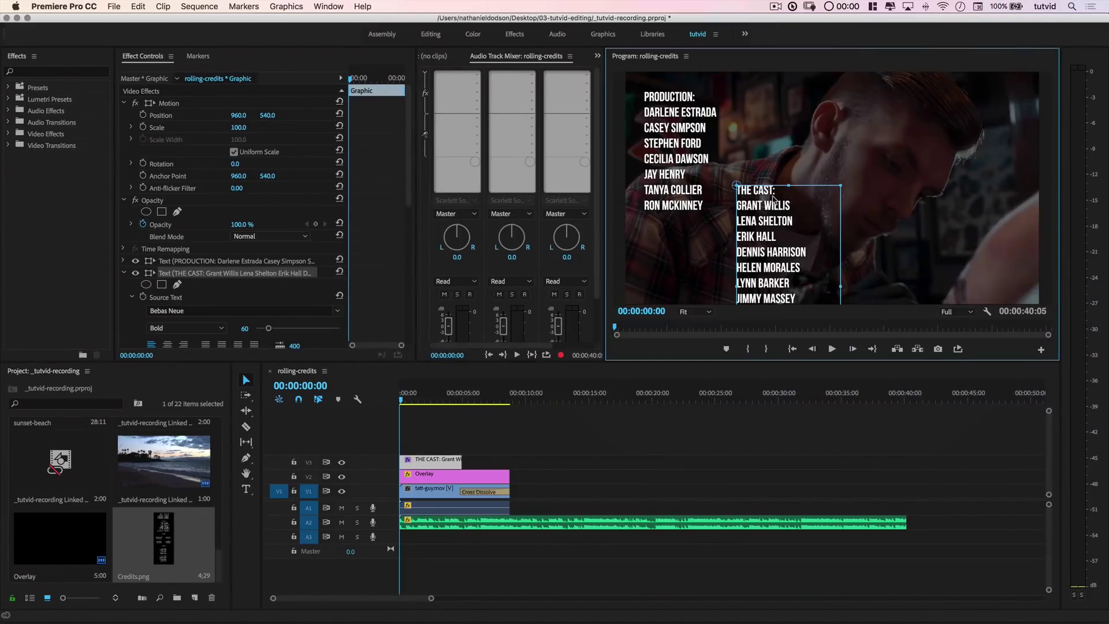
key(space)
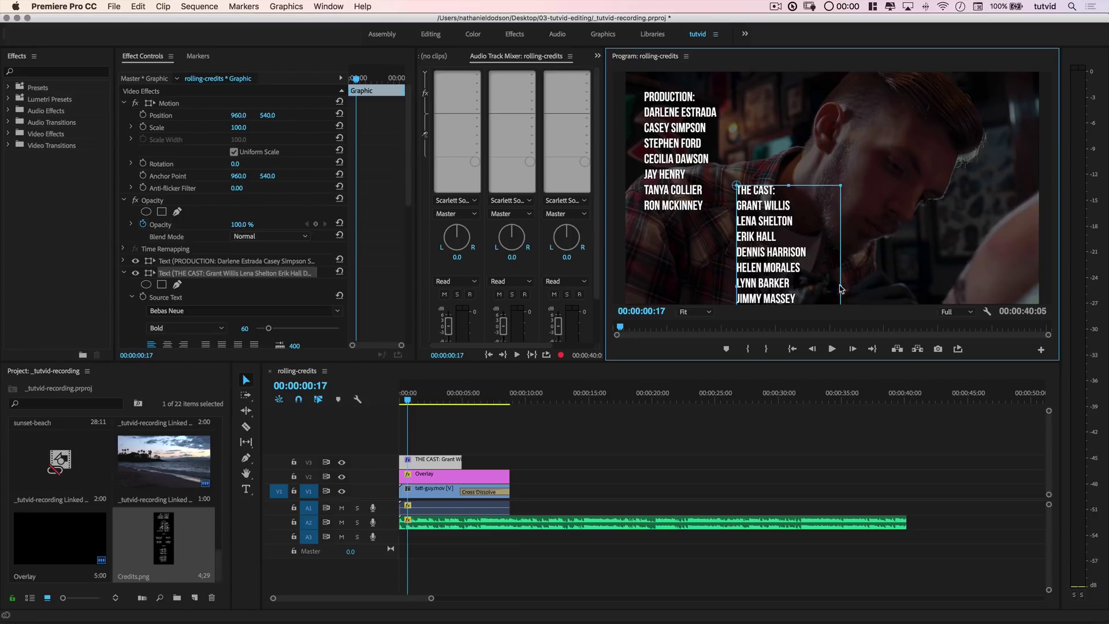
drag(840, 288, 822, 280)
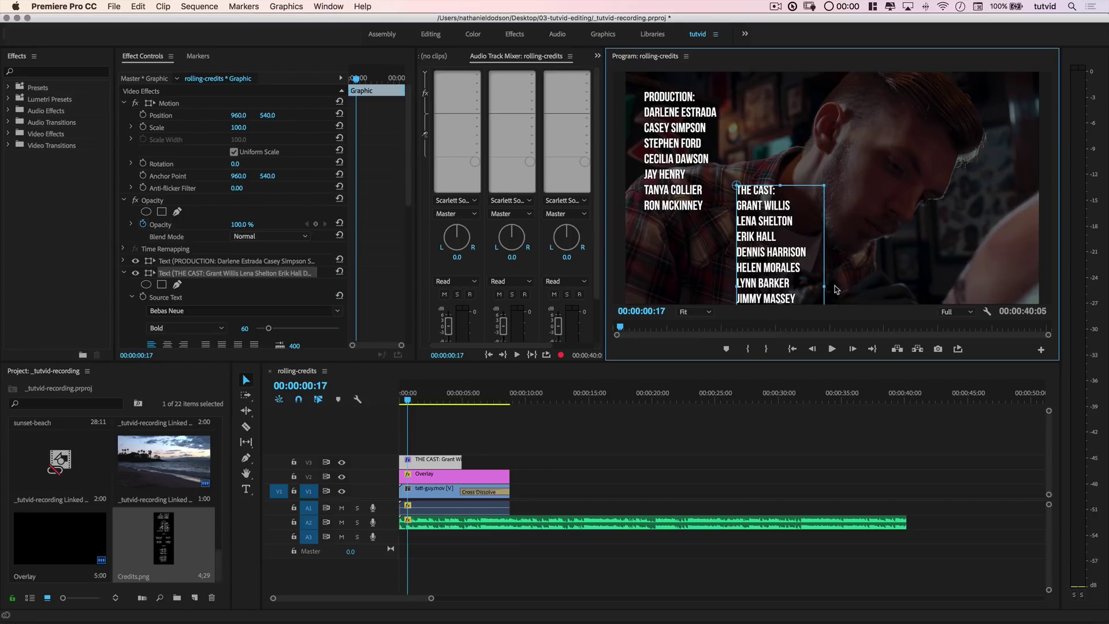
drag(823, 288, 829, 287)
Select the Camera lines through Tonya Ruiz, then draw a text box at frame right.
key(super+Tab)
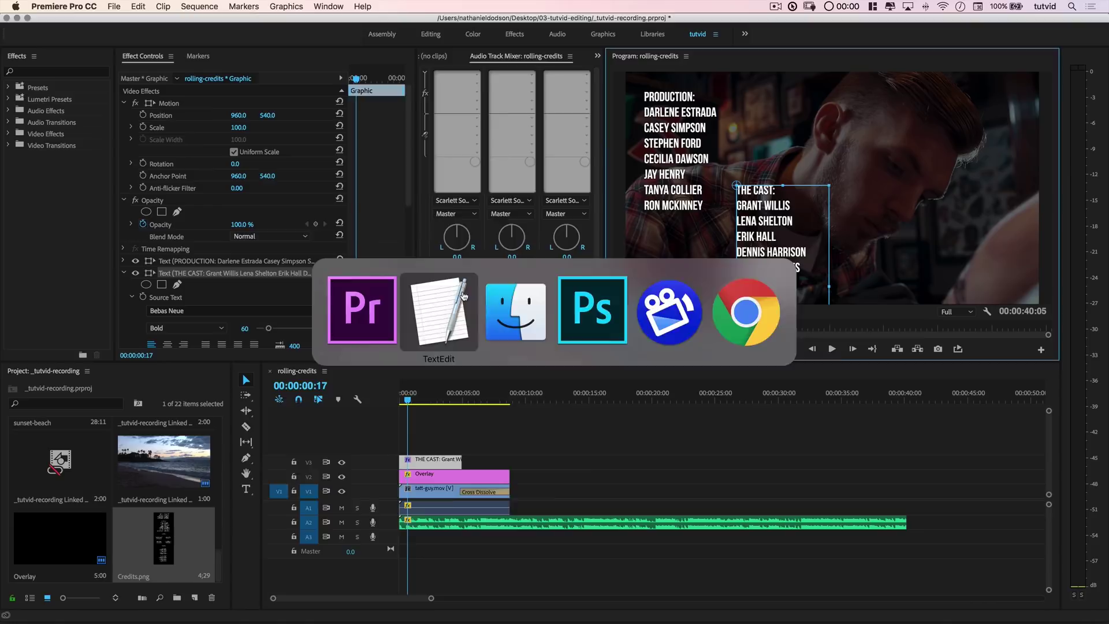
click(464, 295)
scroll(373, 316, down, 5)
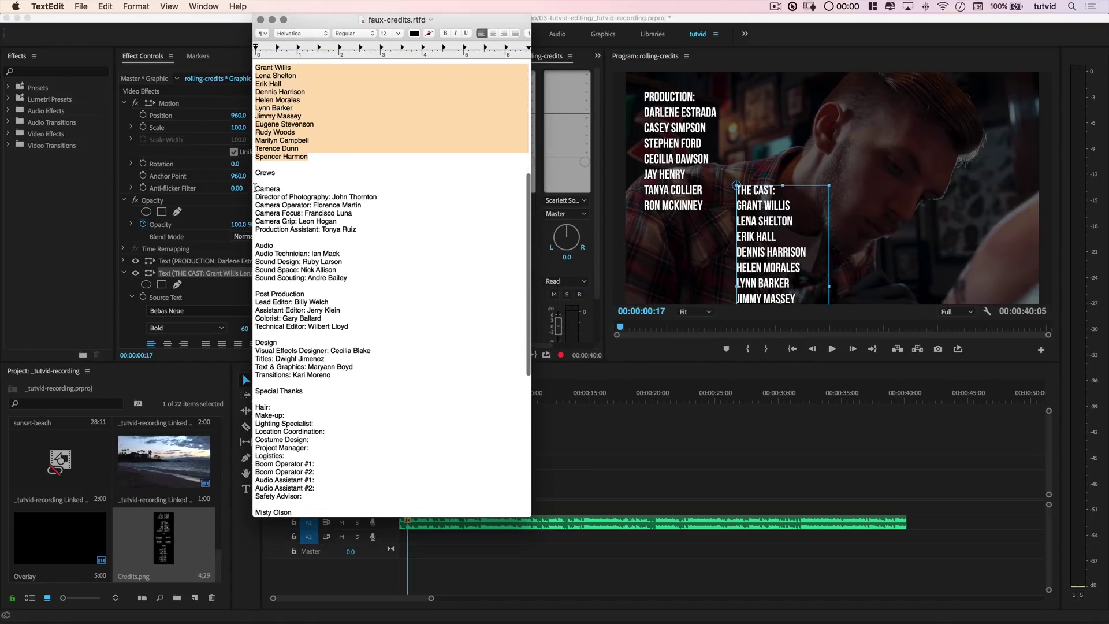
drag(255, 187, 361, 229)
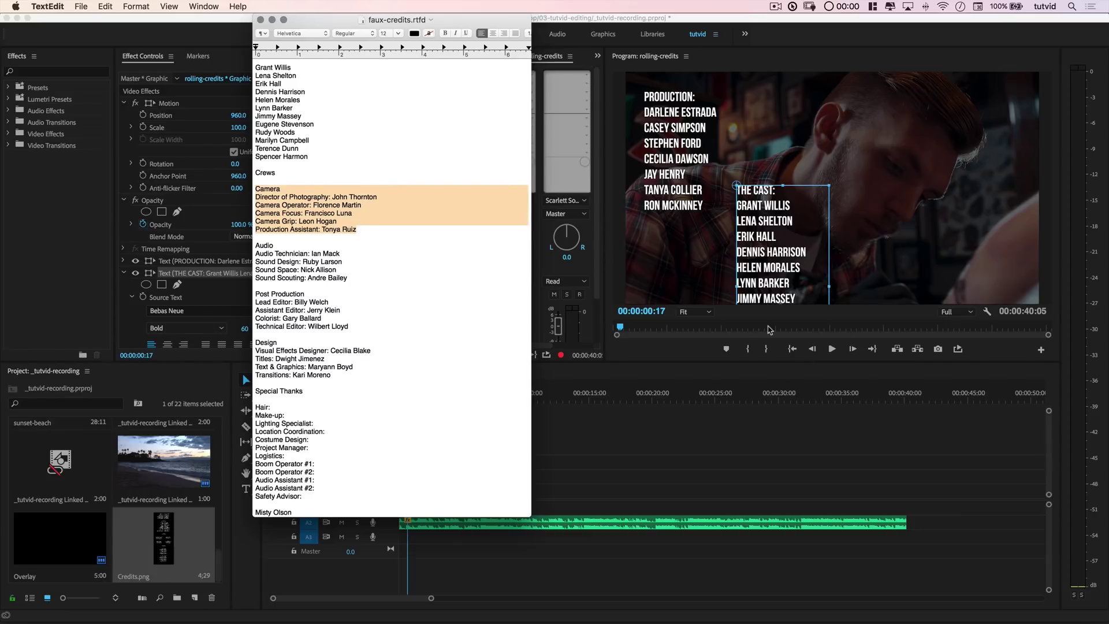
click(880, 251)
click(246, 488)
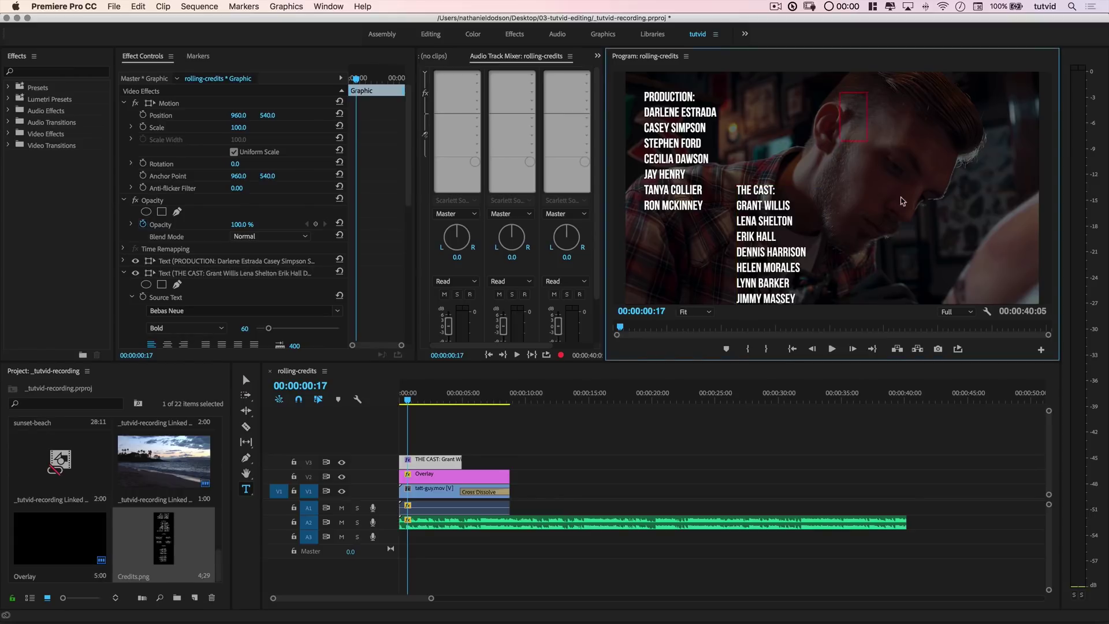
drag(840, 92, 962, 283)
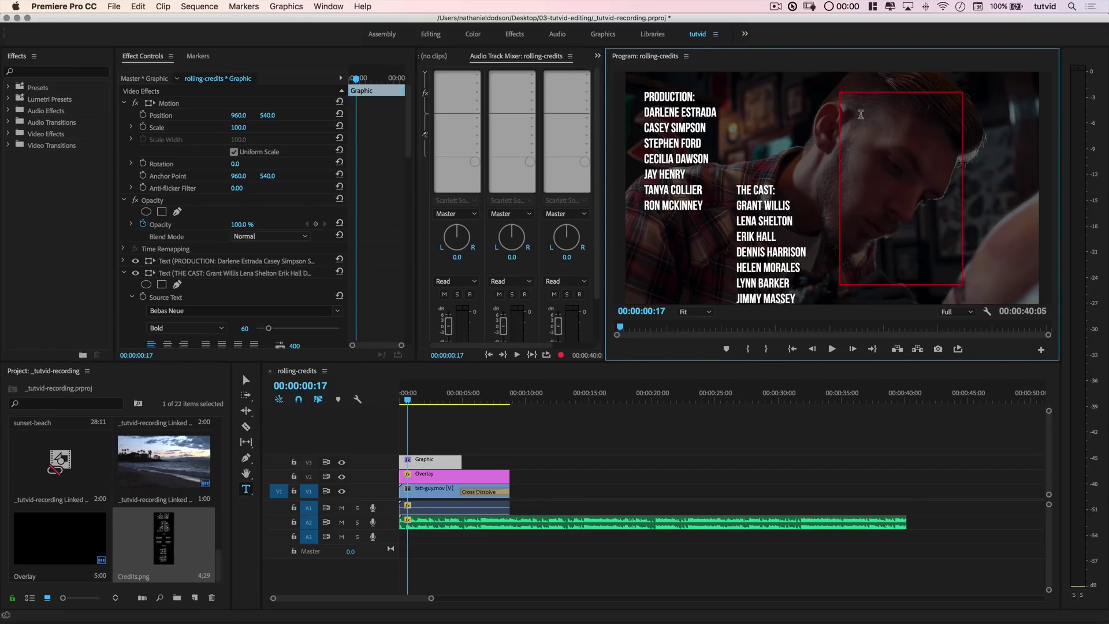
Paste the Camera credits into the new box and reduce their text size.
key(super+v)
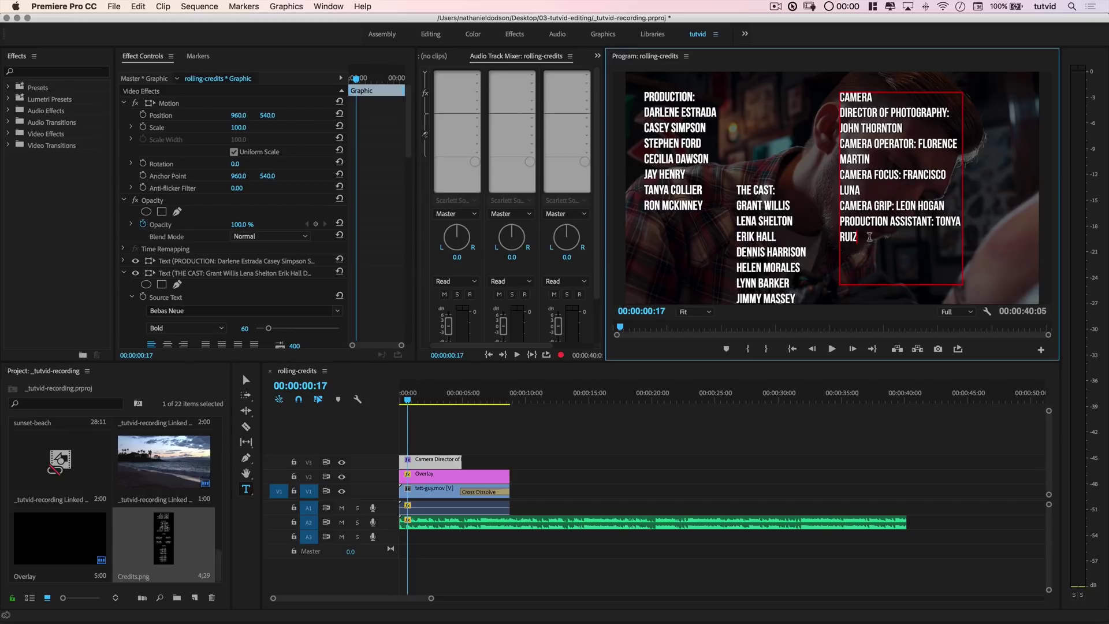
drag(869, 237, 836, 104)
drag(270, 328, 269, 330)
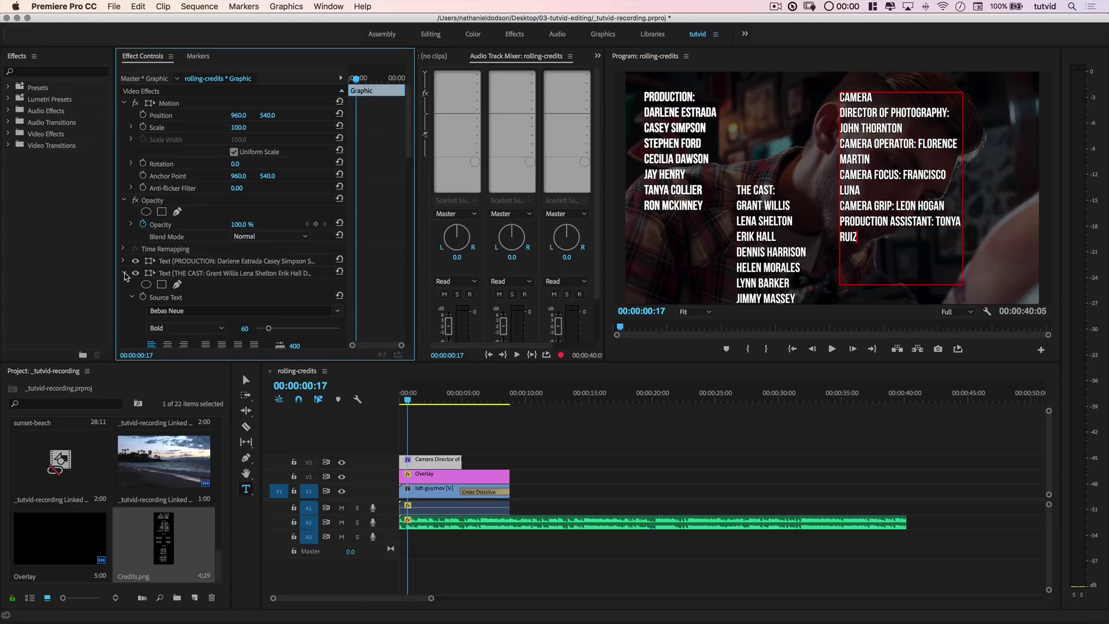
click(126, 274)
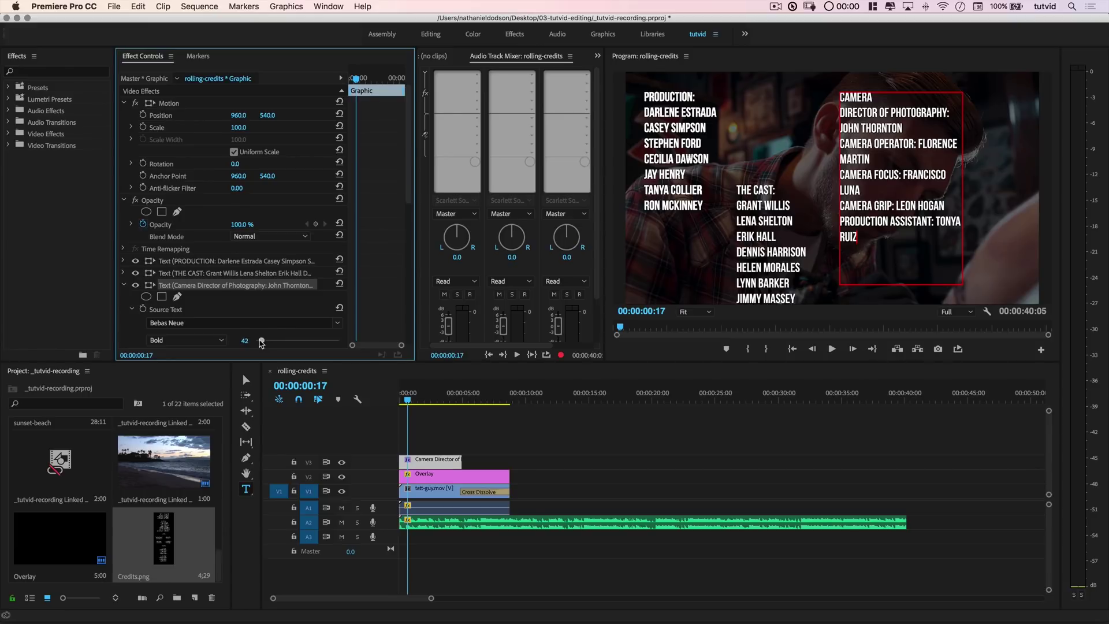
drag(255, 340, 269, 340)
scroll(260, 304, down, 3)
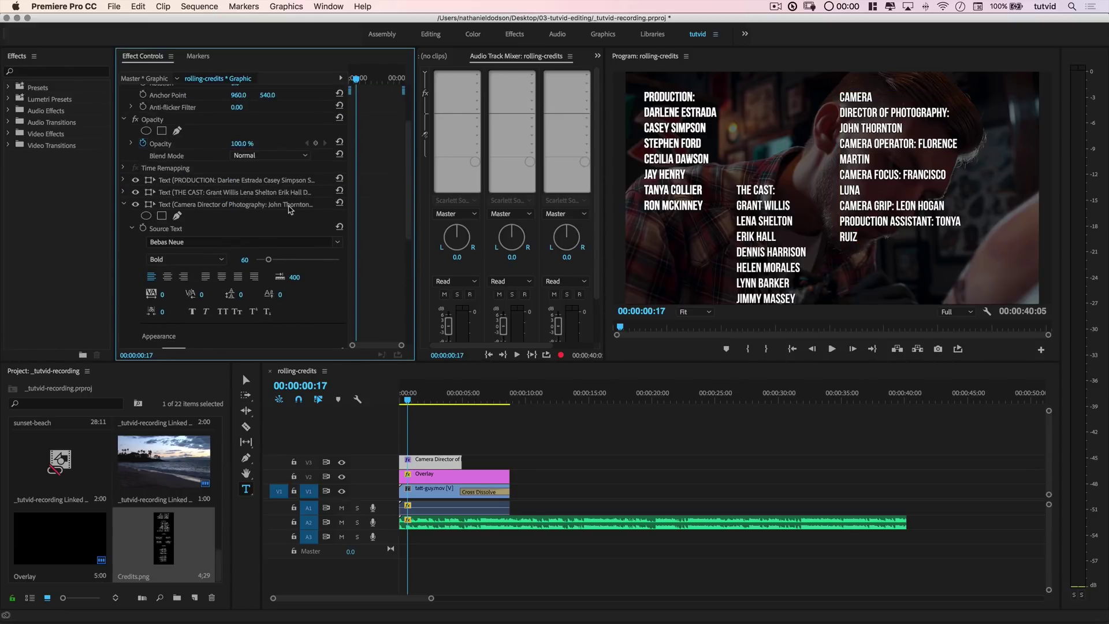
Shrink the font of the camera lines below the heading further.
click(854, 138)
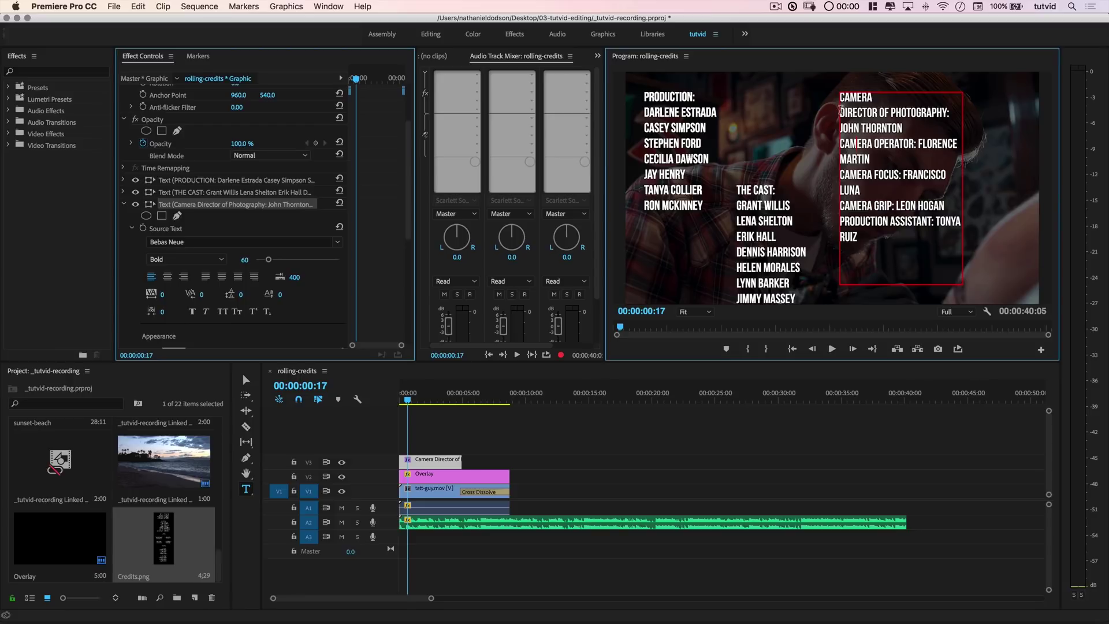
drag(840, 111, 883, 243)
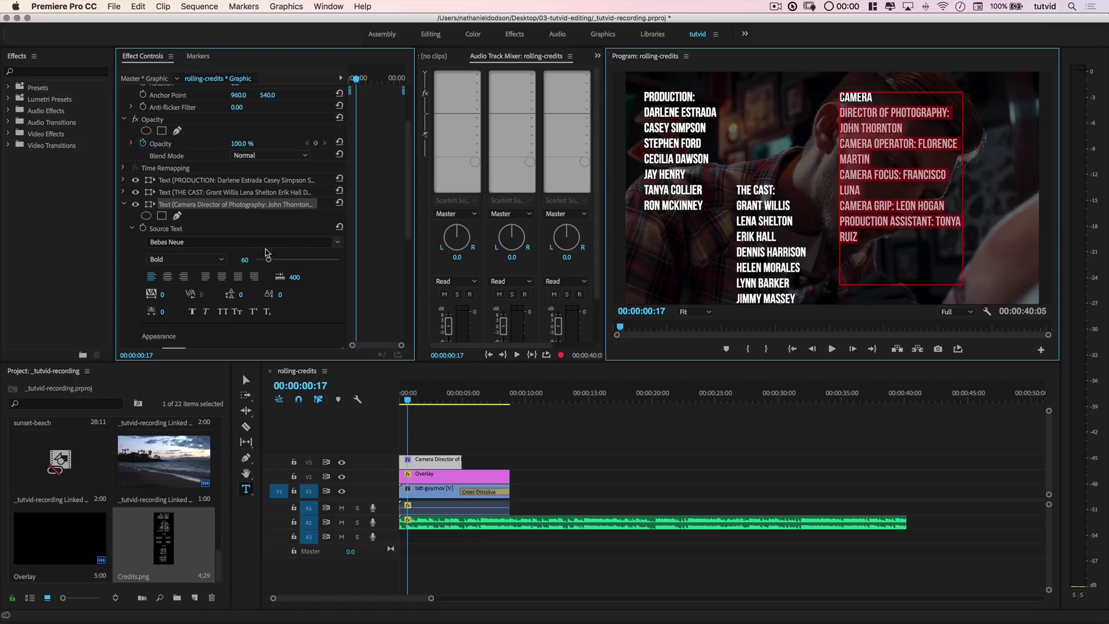
drag(268, 259, 266, 260)
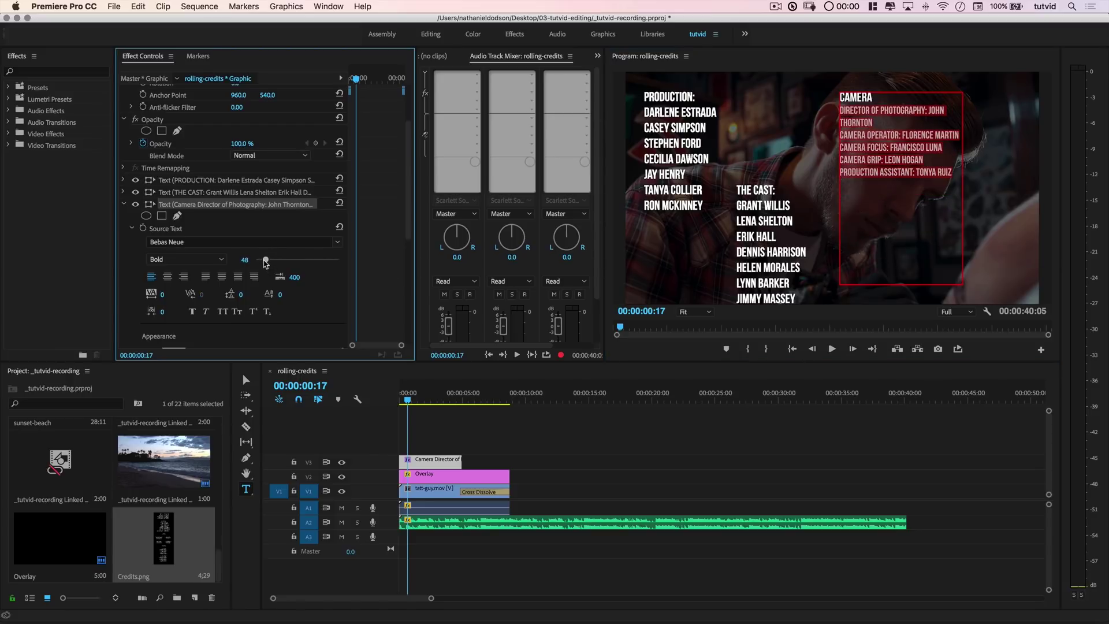
drag(266, 261, 265, 261)
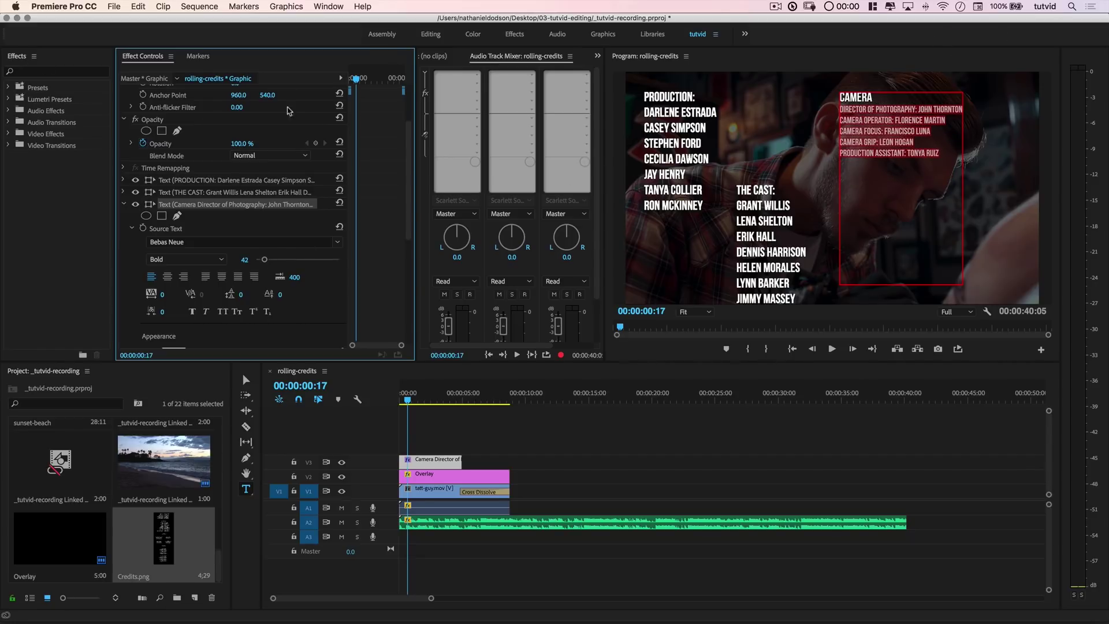
click(125, 203)
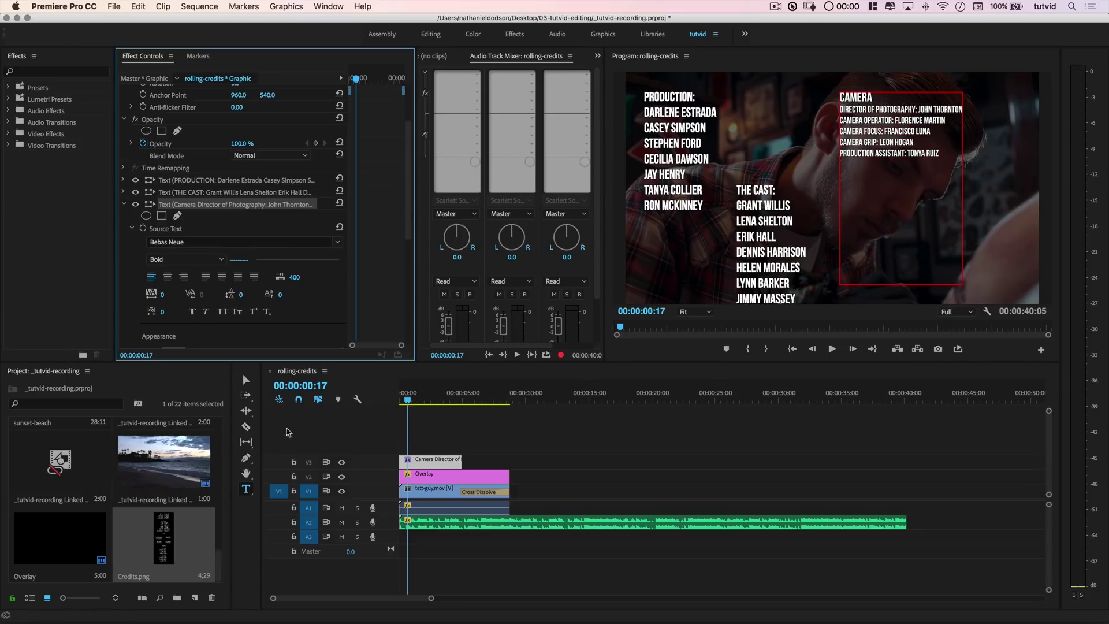
Shorten the Camera text box and move it upper right beside the cast.
click(247, 380)
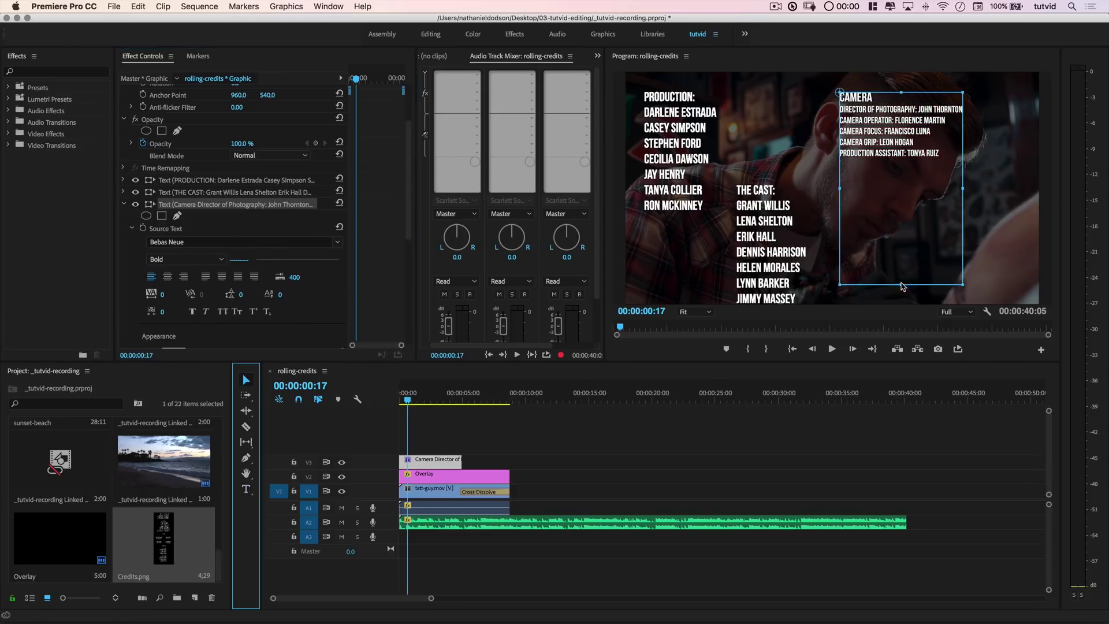
drag(900, 284, 894, 165)
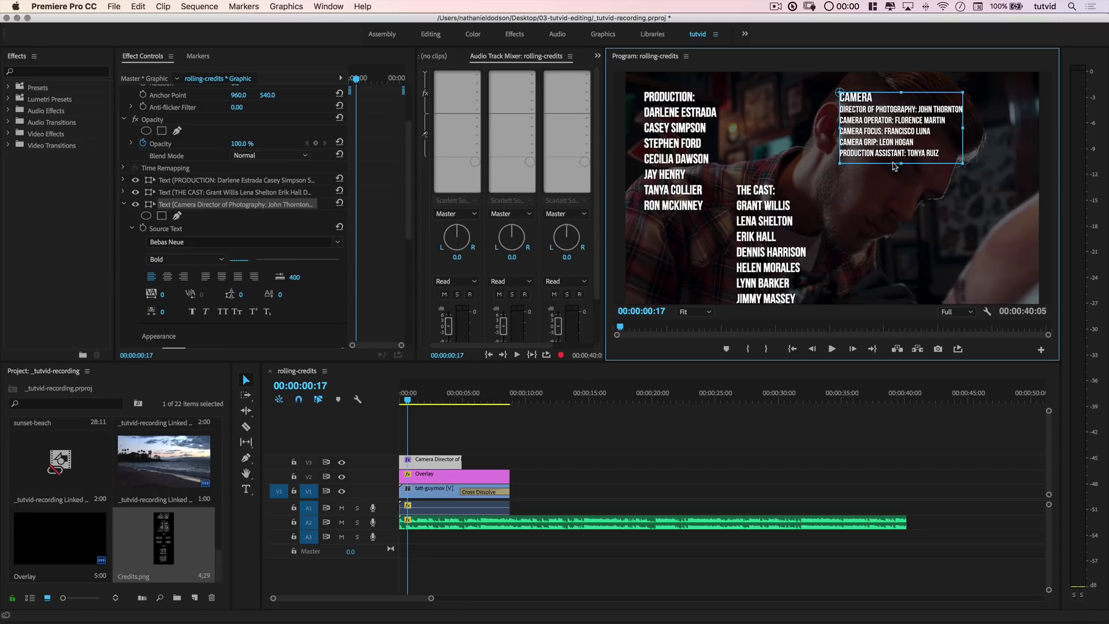
drag(878, 113, 856, 148)
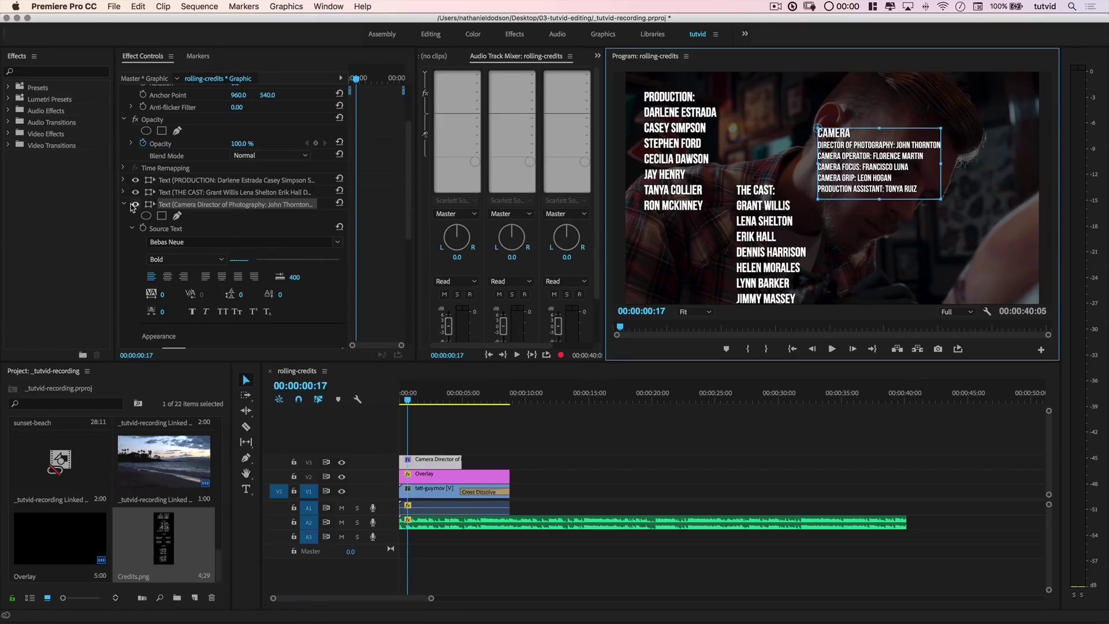
click(133, 206)
Paste the Audio crew credits from TextEdit as a text block below the Camera credits.
key(super+Tab)
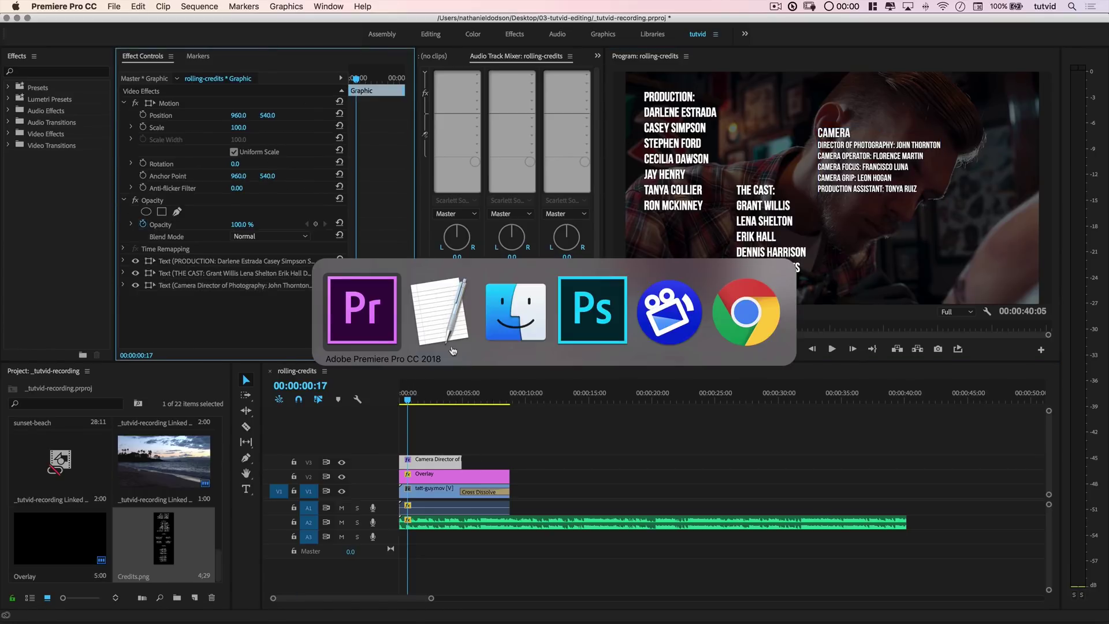
key(super+Tab)
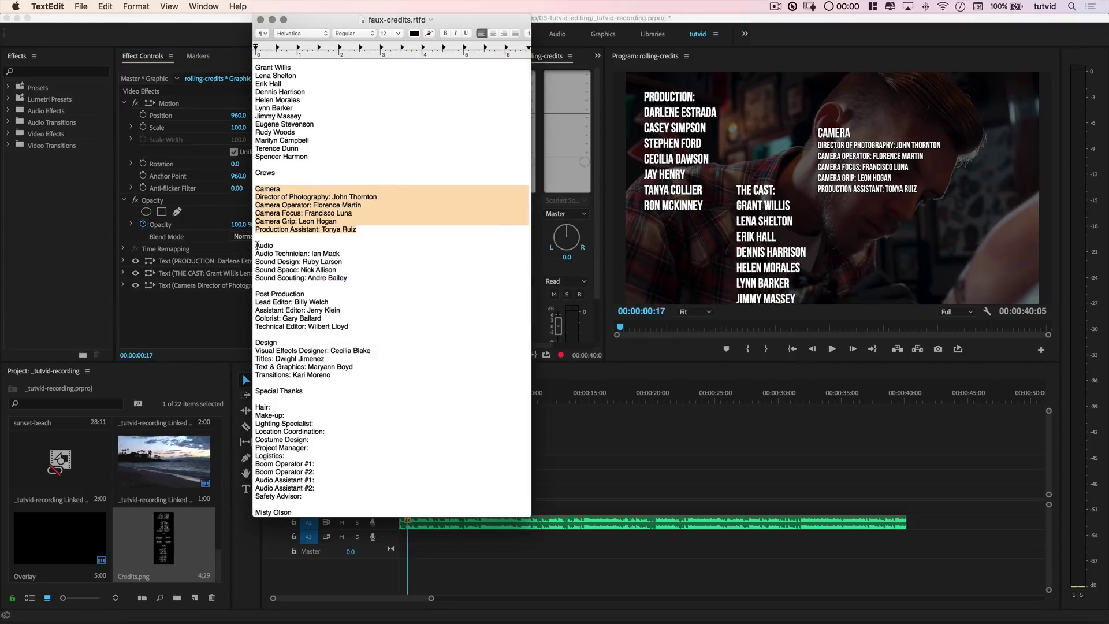
drag(256, 247, 346, 278)
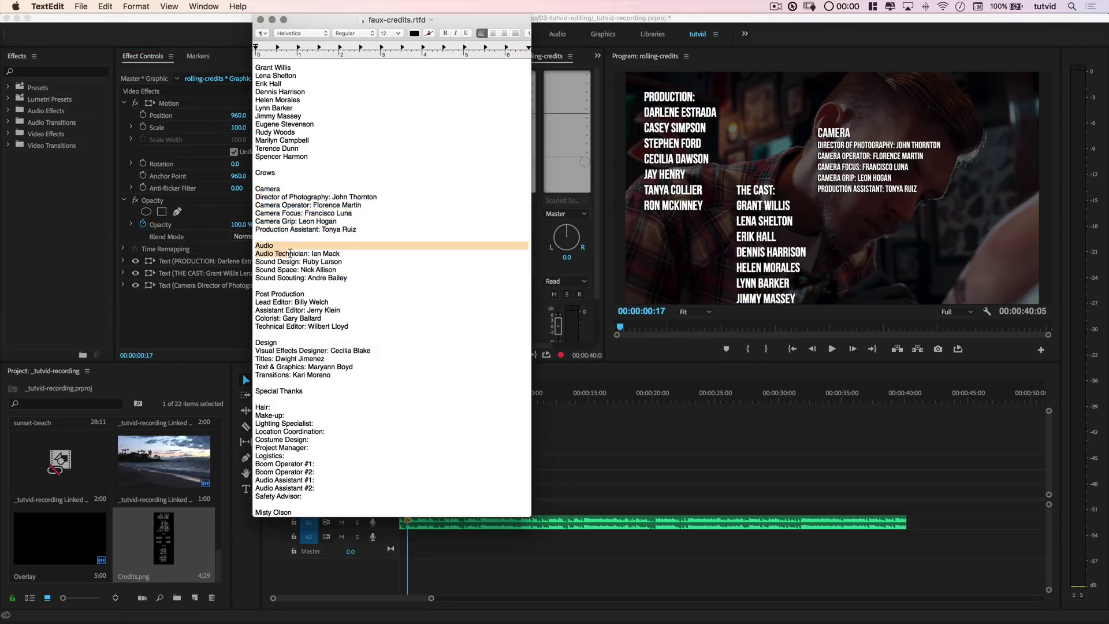
click(166, 321)
key(t)
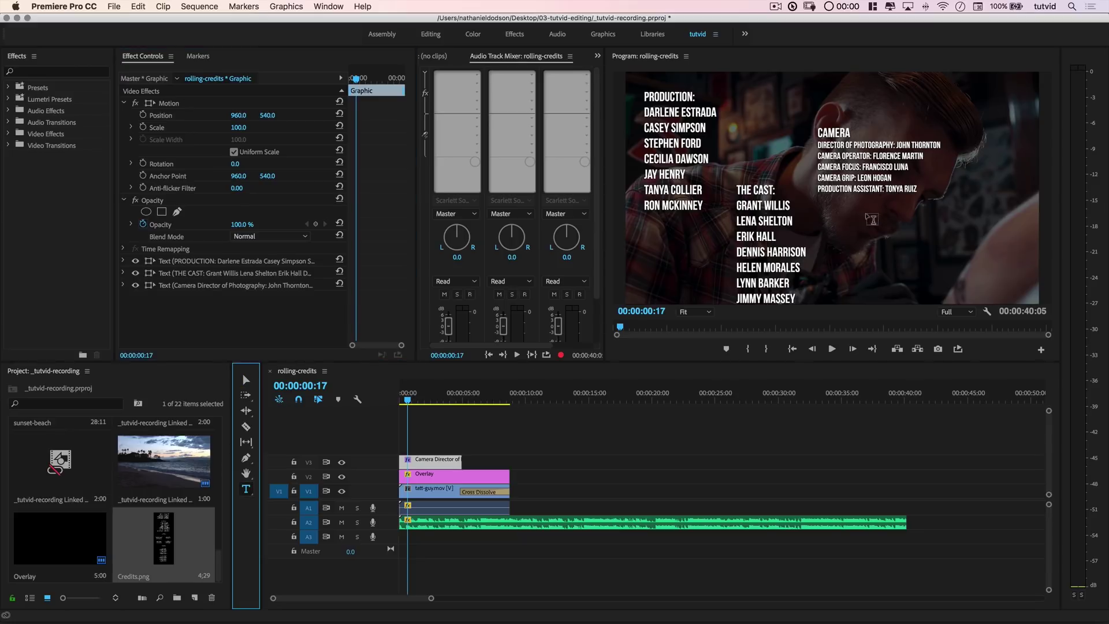
click(857, 221)
key(super+v)
drag(1001, 281, 868, 232)
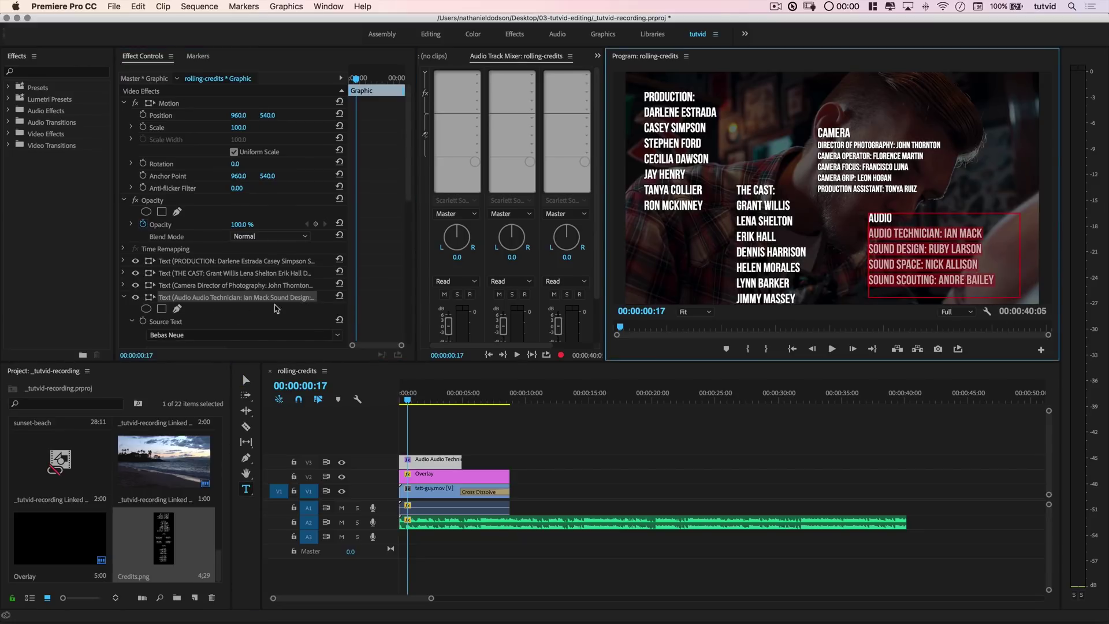
scroll(243, 260, down, 3)
drag(277, 285, 264, 284)
key(v)
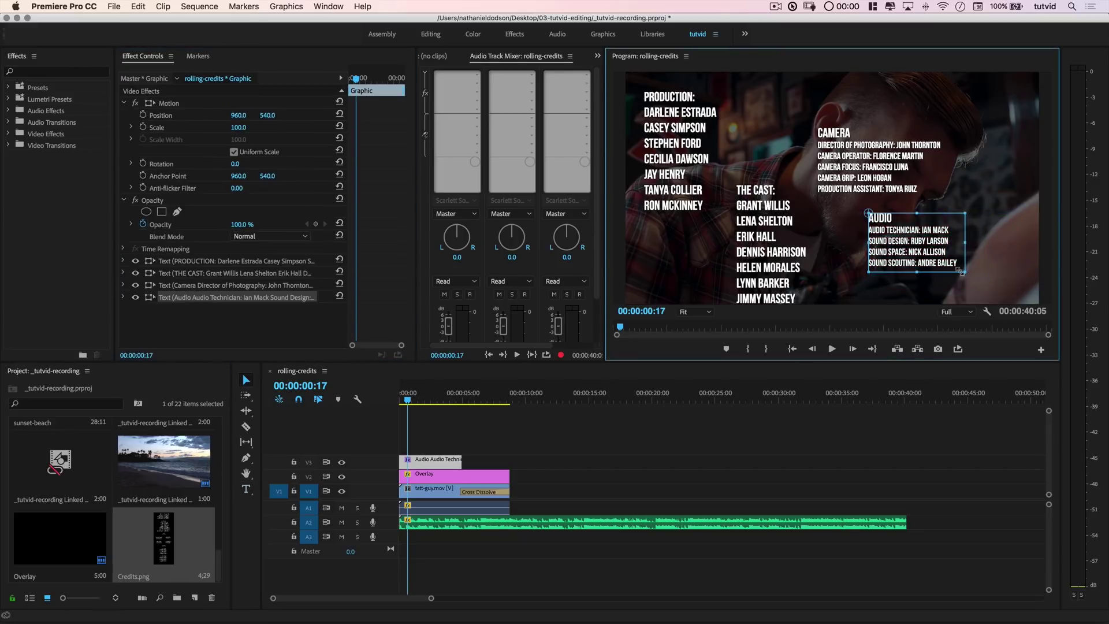
drag(907, 244, 859, 260)
Paste the Post Production credits at the frame's right and shrink them to size 32.
key(super+Tab)
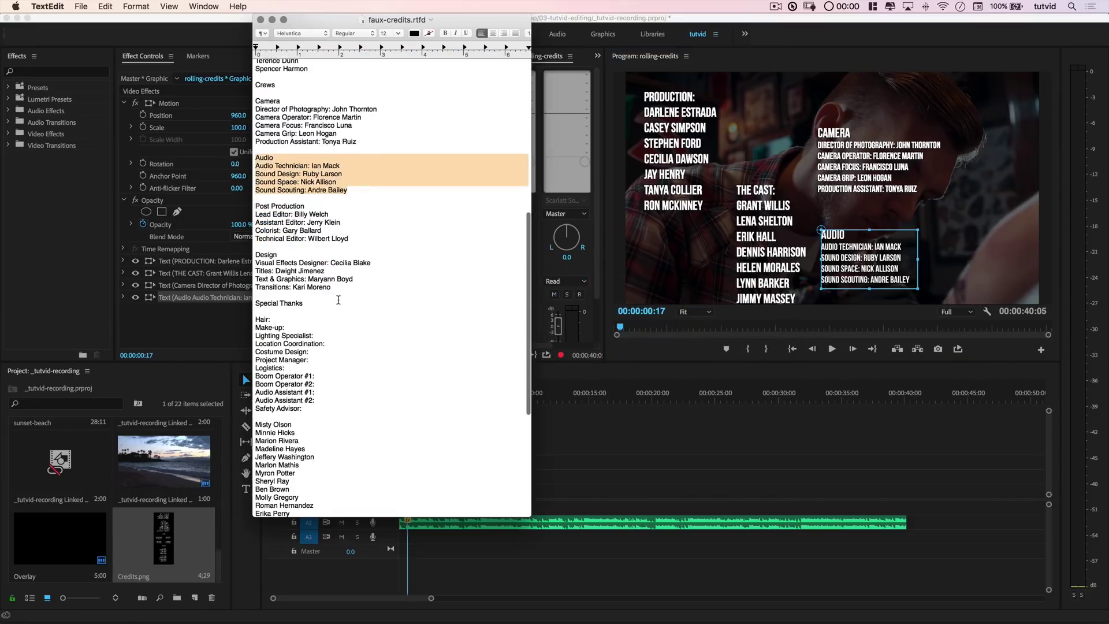
drag(260, 208, 259, 290)
key(super+Tab)
key(t)
click(943, 200)
key(super+v)
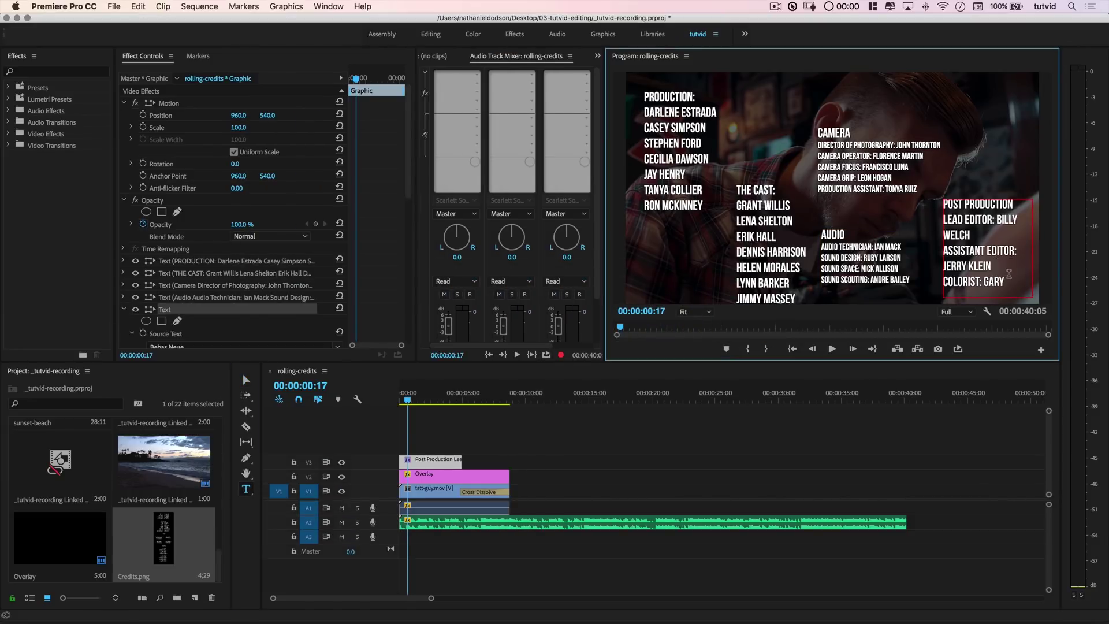
drag(268, 145, 261, 144)
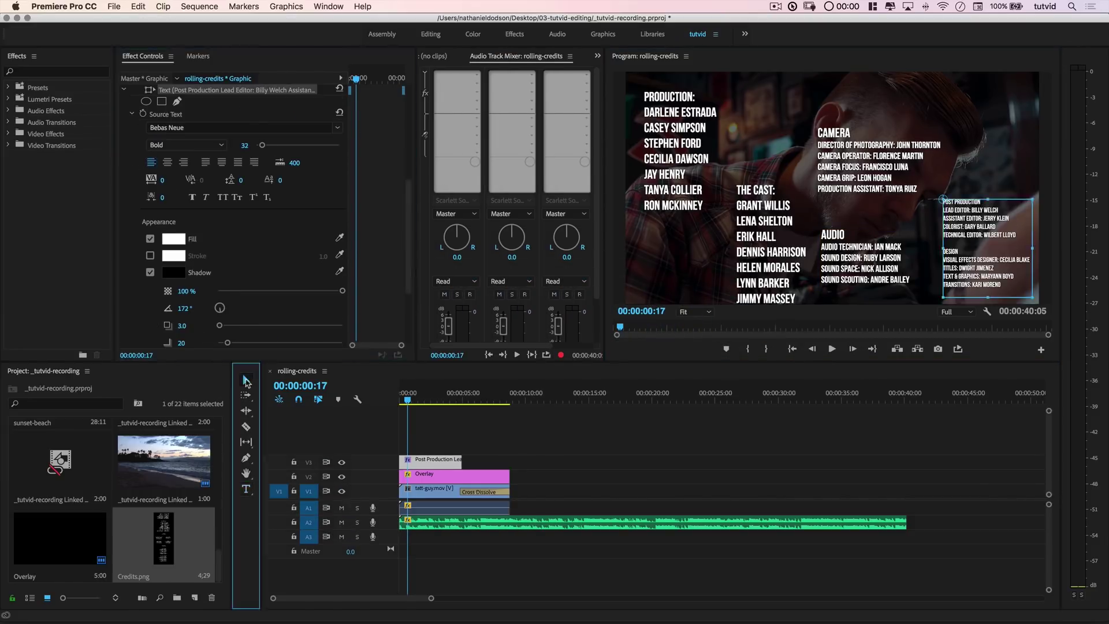
key(v)
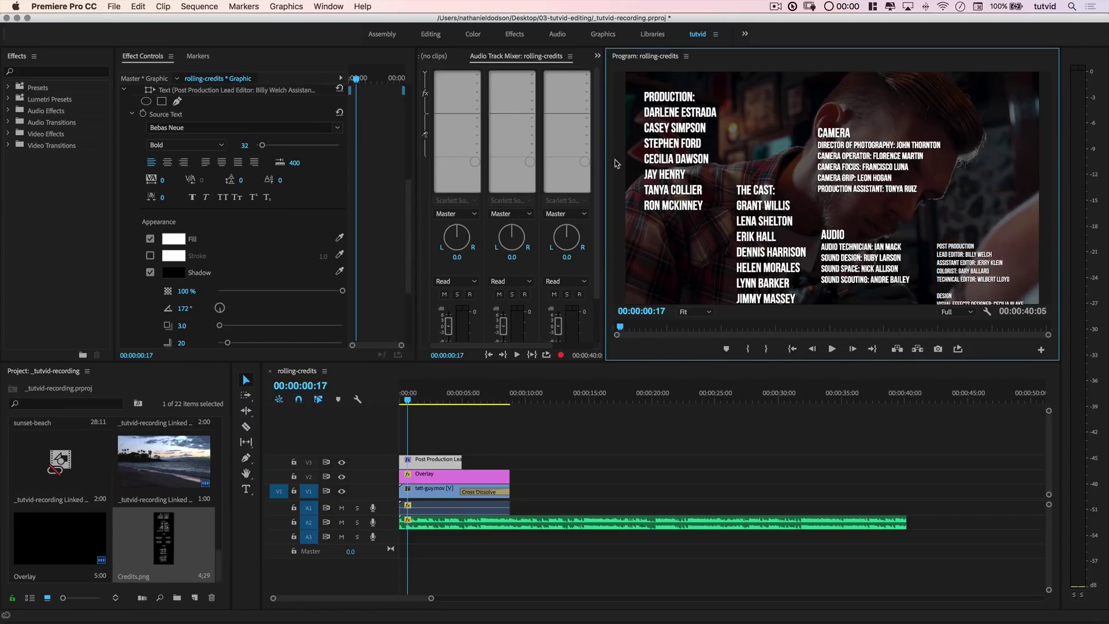
Nudge the Camera and Audio blocks together slightly right, then deselect them.
click(127, 90)
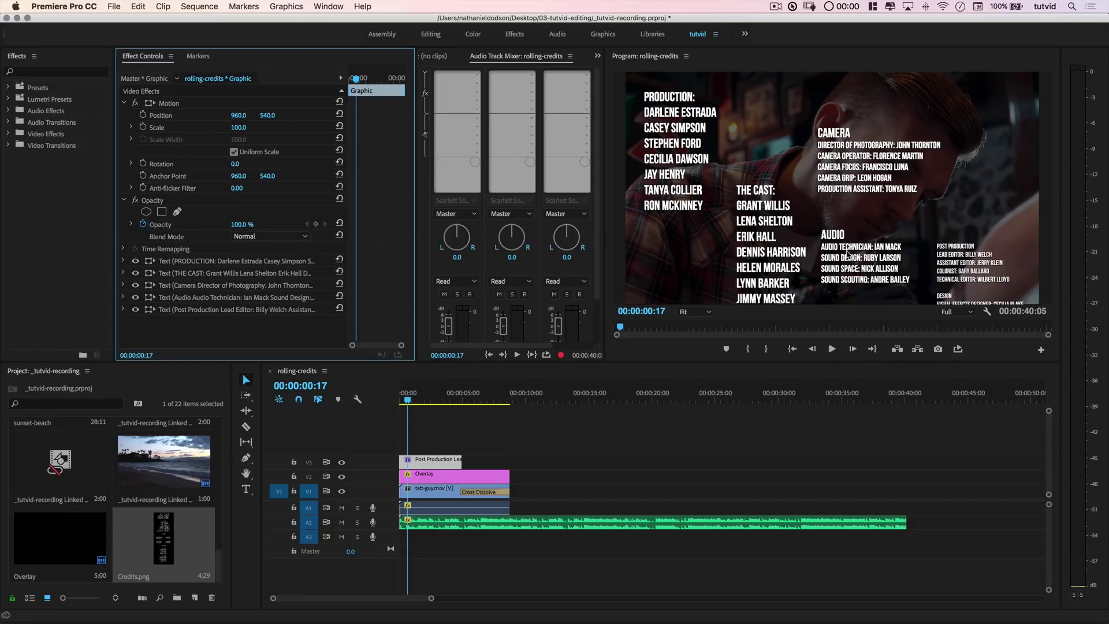
drag(845, 97, 886, 310)
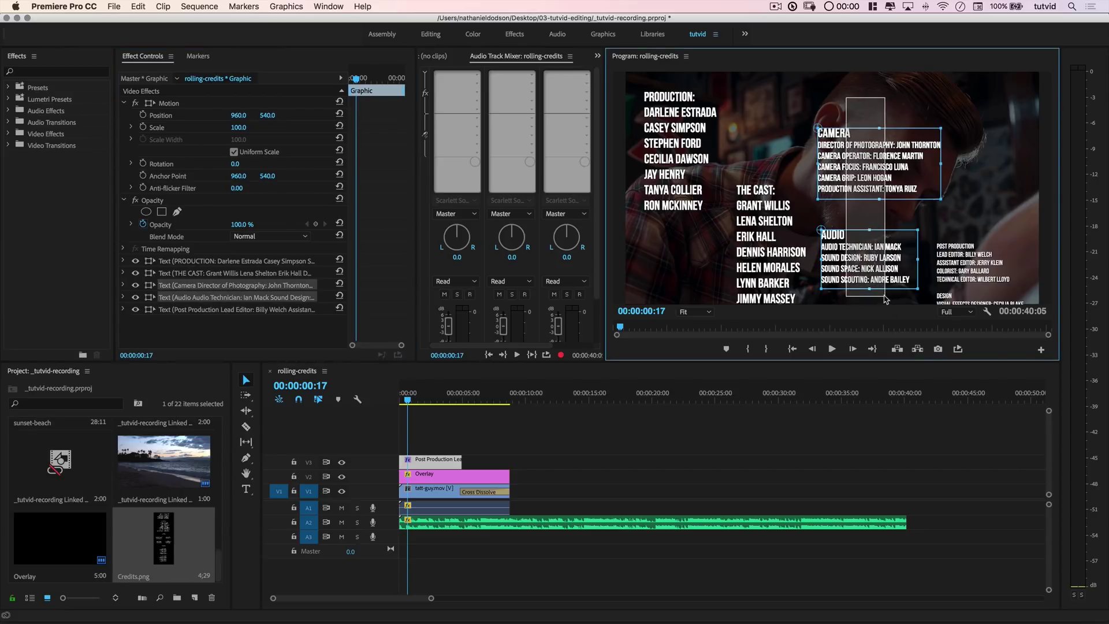
drag(871, 258, 874, 258)
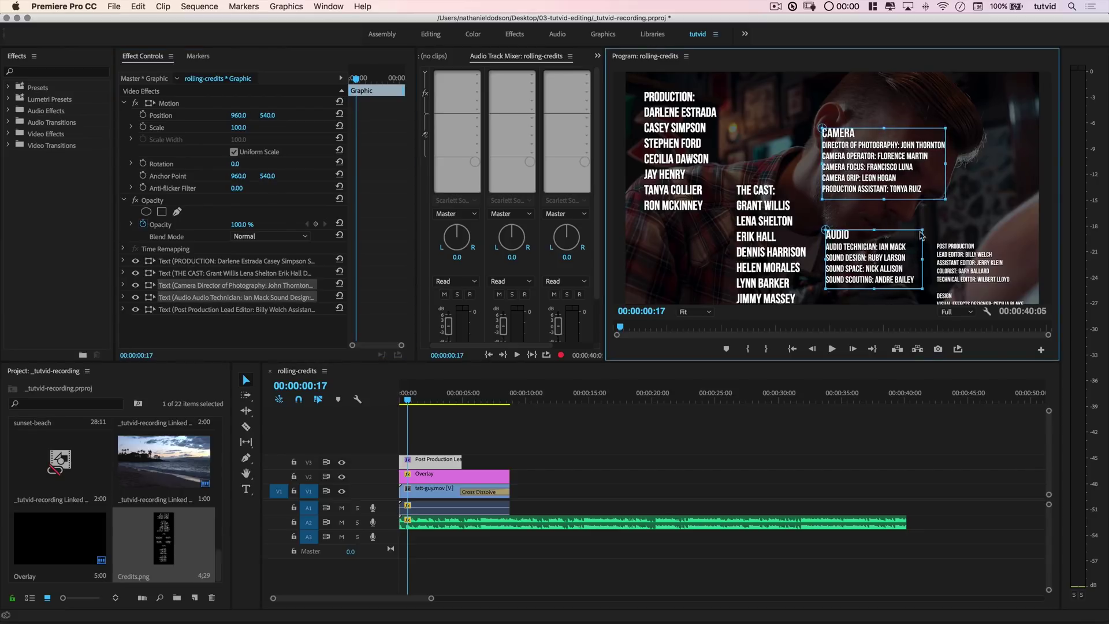
click(1006, 148)
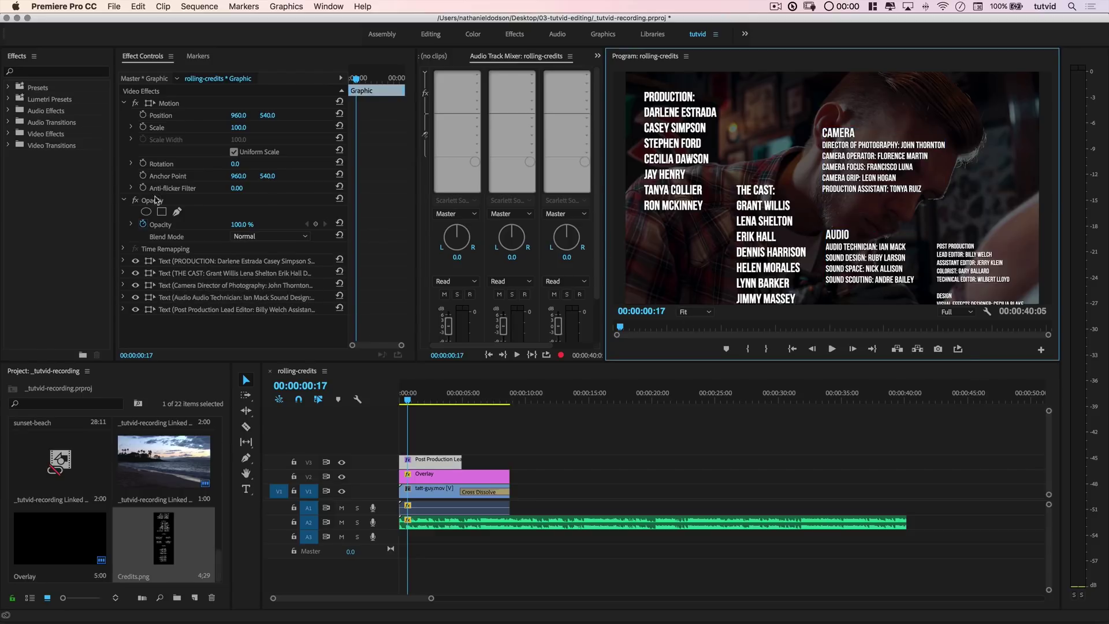
click(329, 6)
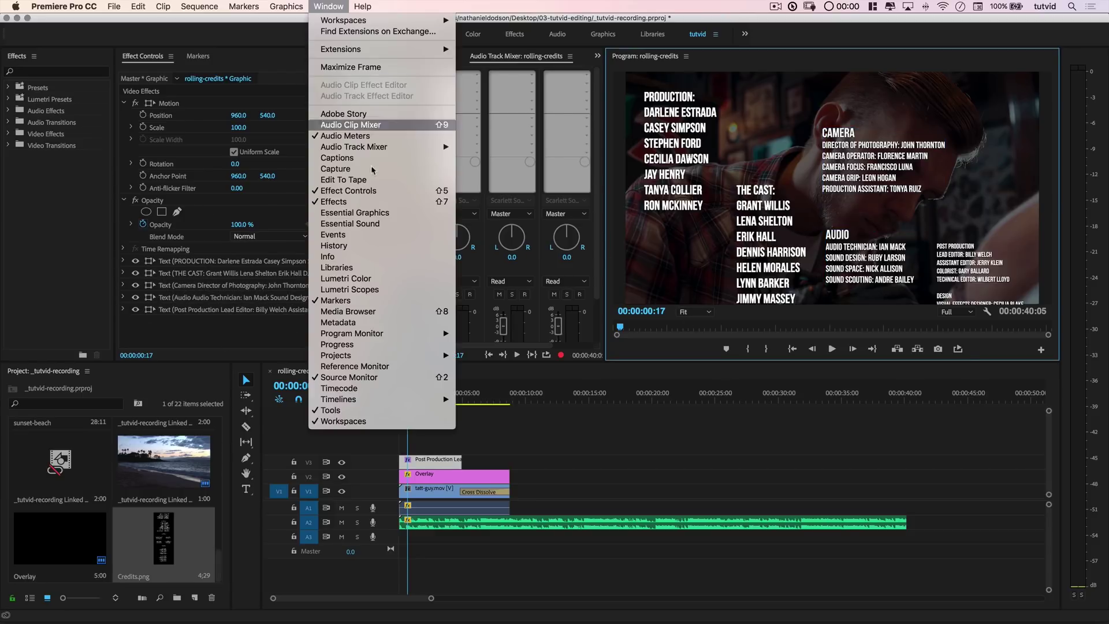
In Essential Graphics Edit, trim the credits clip to about 14 seconds and enable Roll.
click(372, 214)
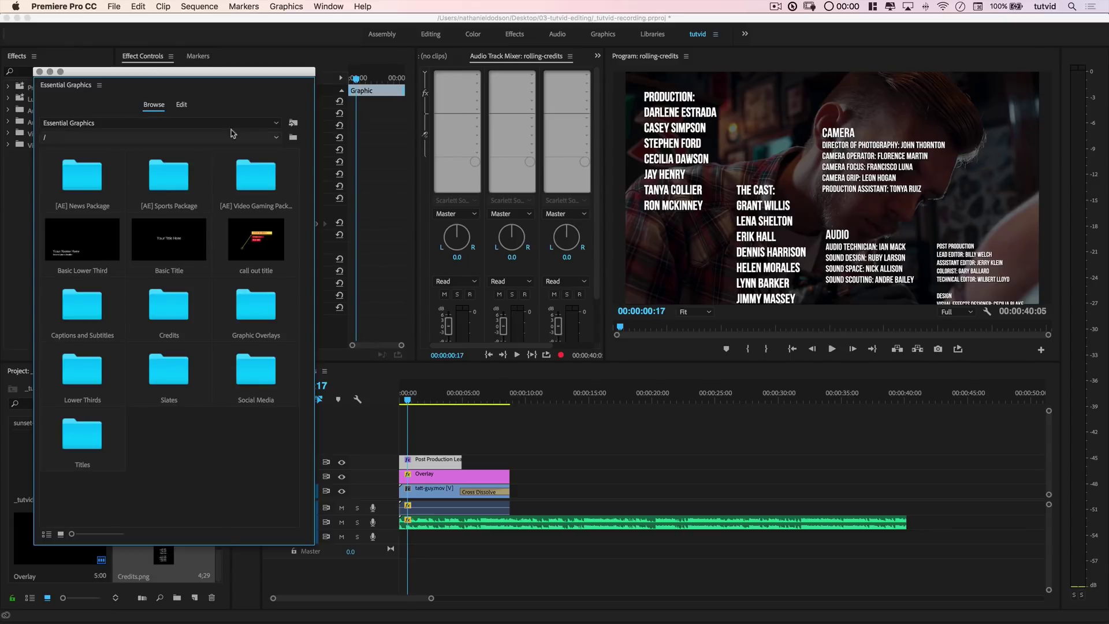
click(182, 105)
click(435, 460)
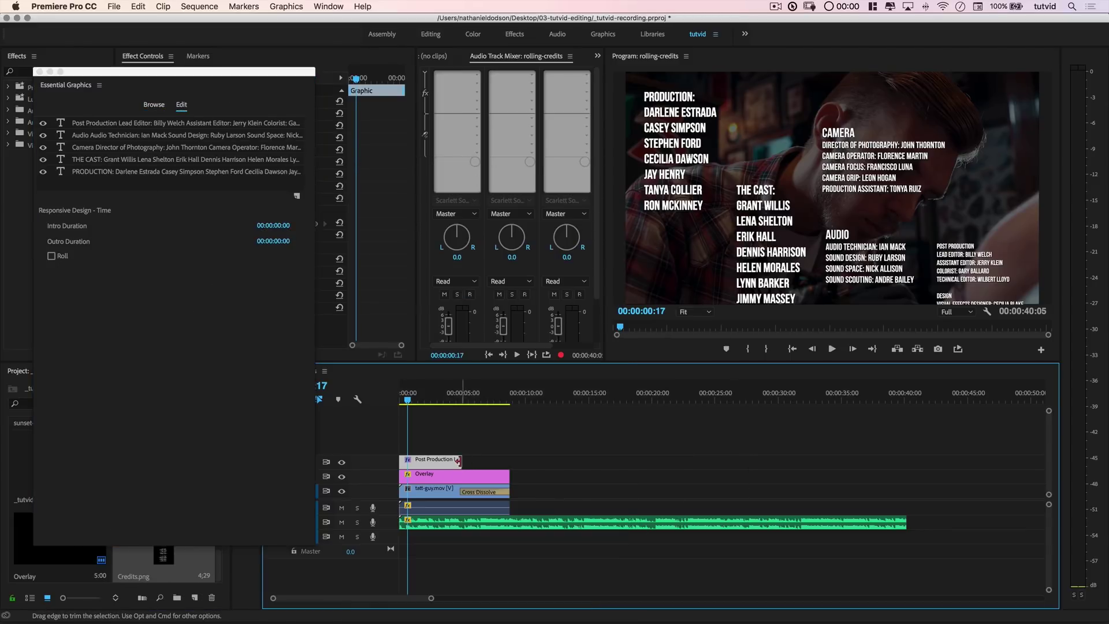
drag(459, 459, 906, 460)
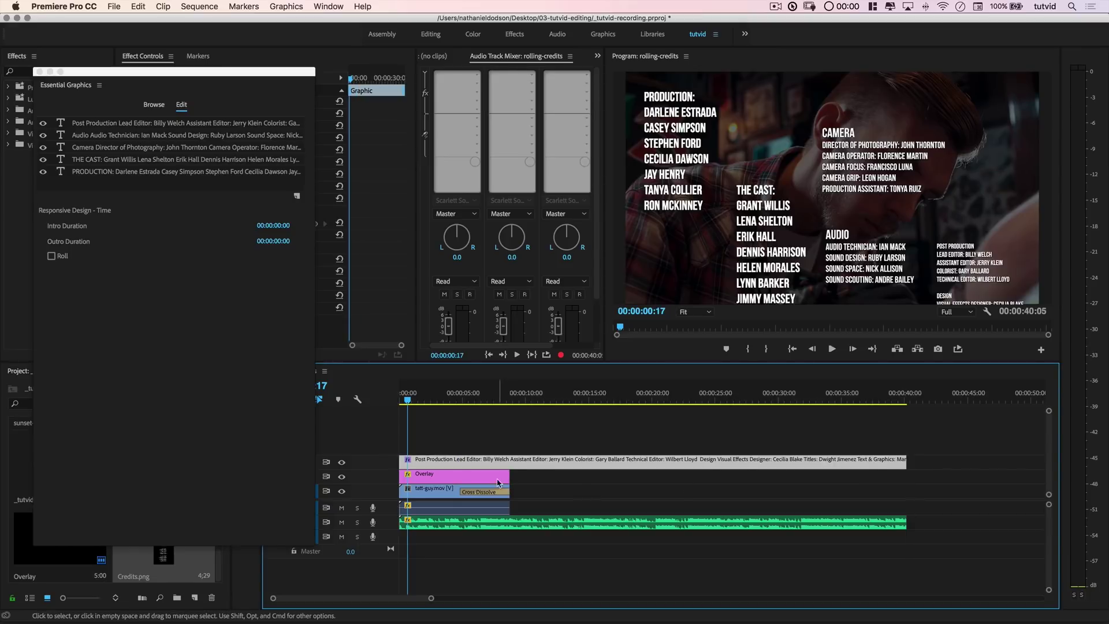
drag(906, 460, 559, 459)
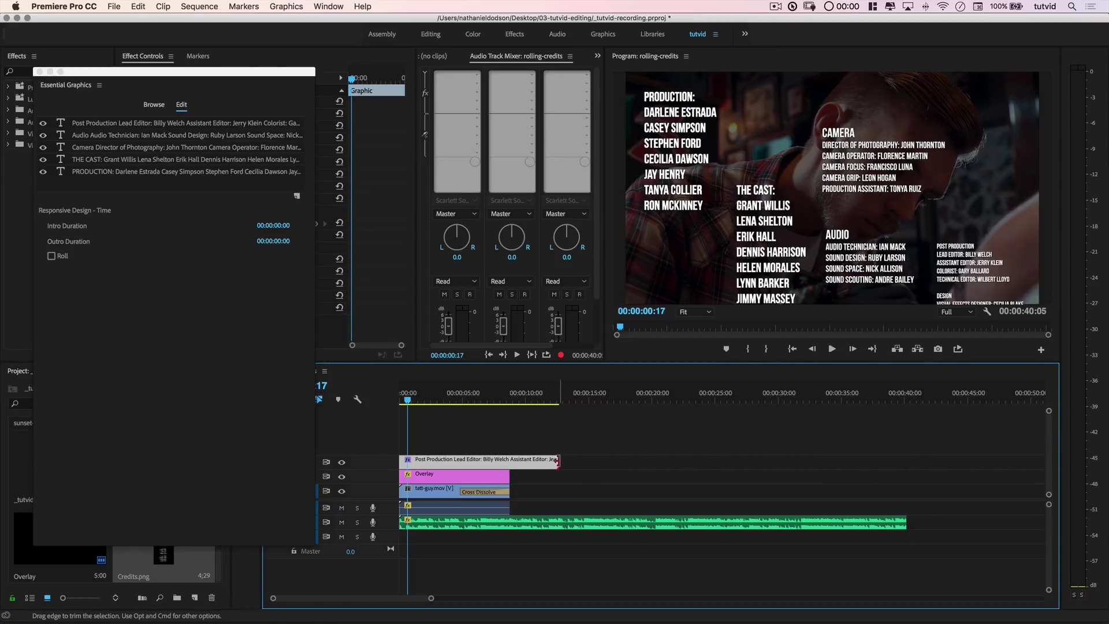
drag(559, 460, 579, 460)
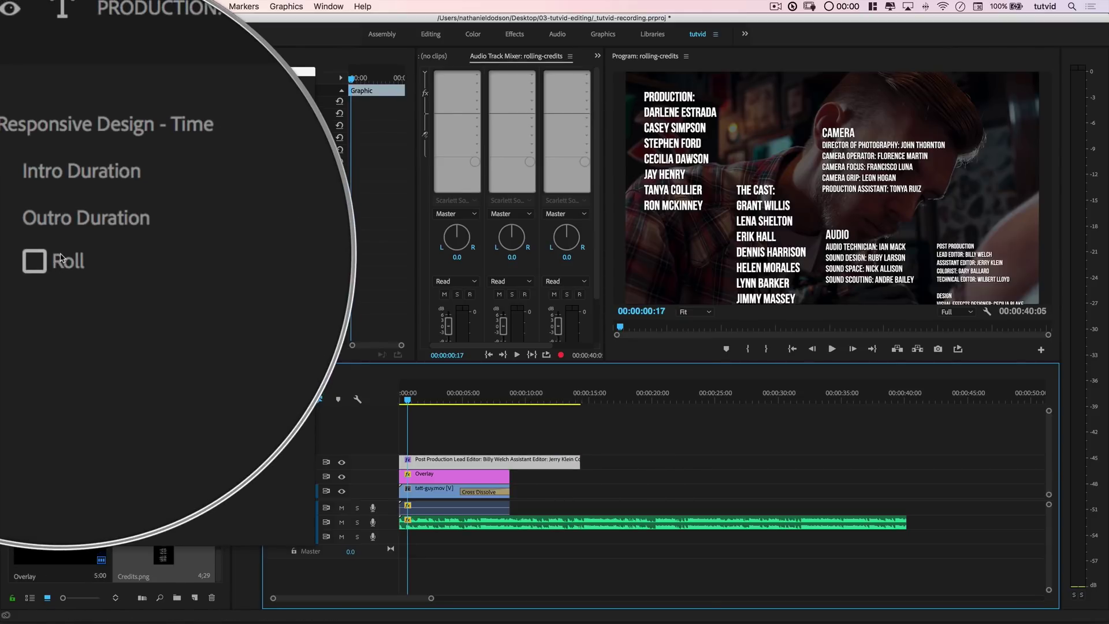
click(51, 256)
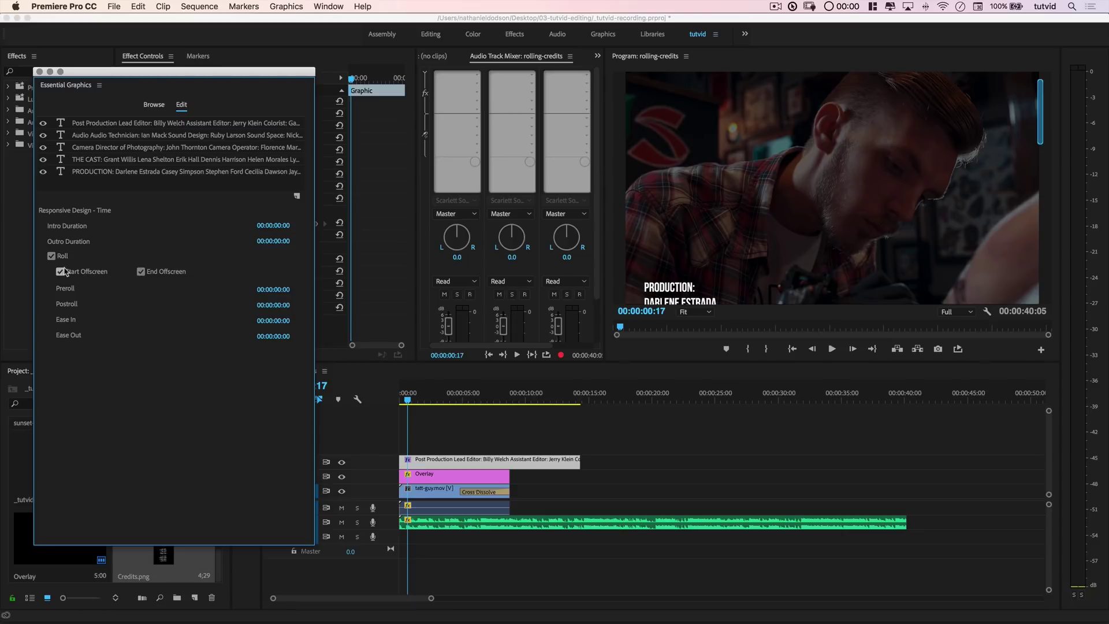
Play the sequence and scrub ahead to watch the five credit blocks roll over the footage.
click(407, 403)
key(space)
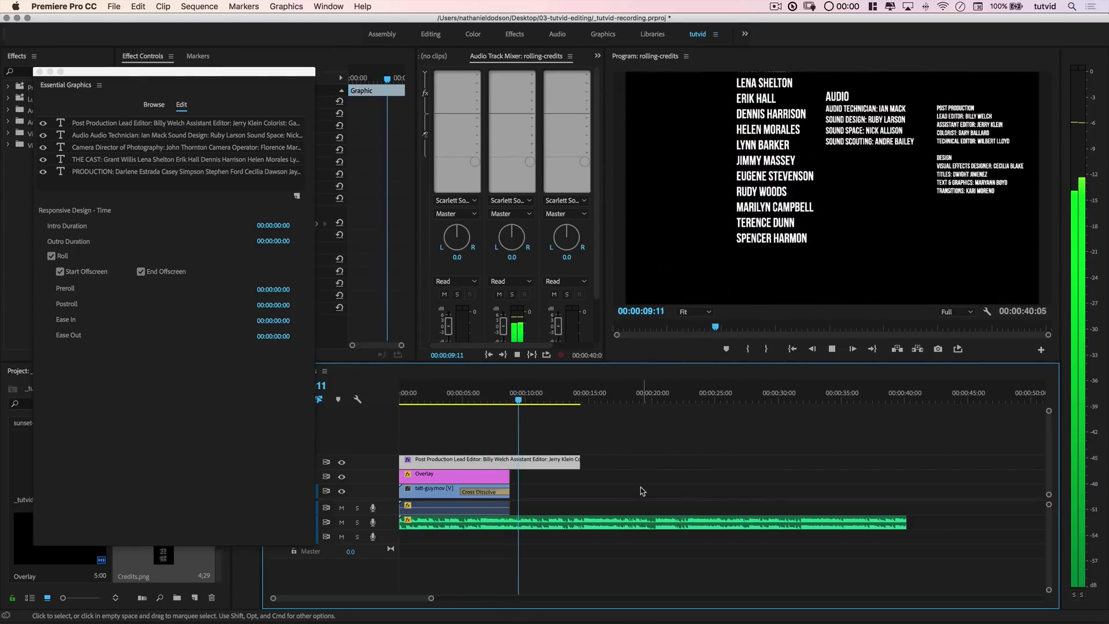
drag(525, 399, 613, 399)
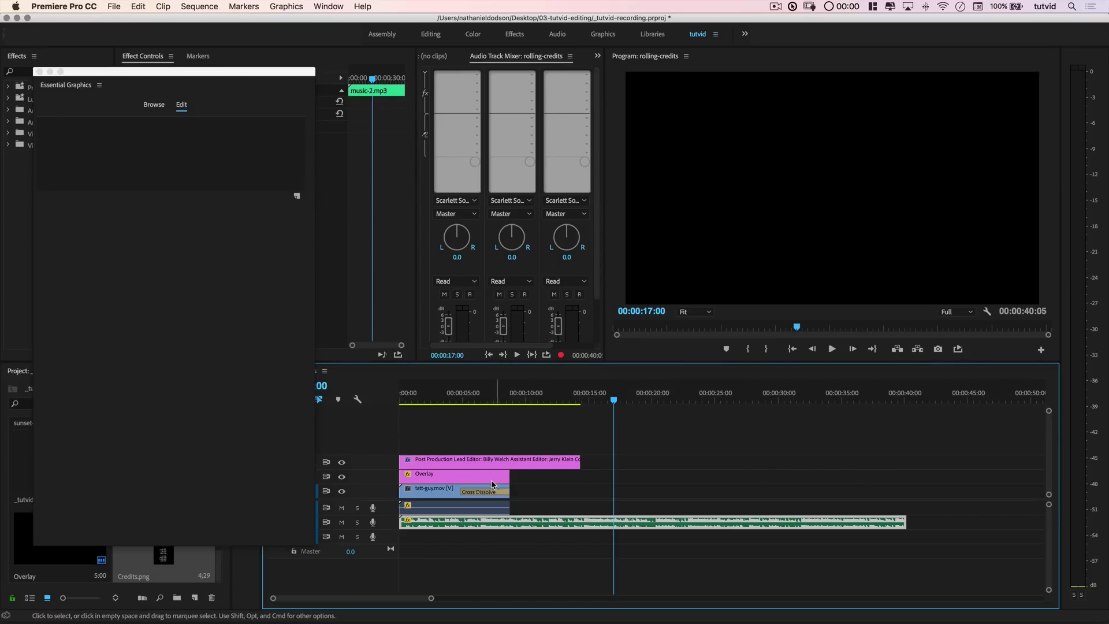
Close the floating Essential Graphics panel, jump to the sequence start, and dismiss File > New.
click(39, 71)
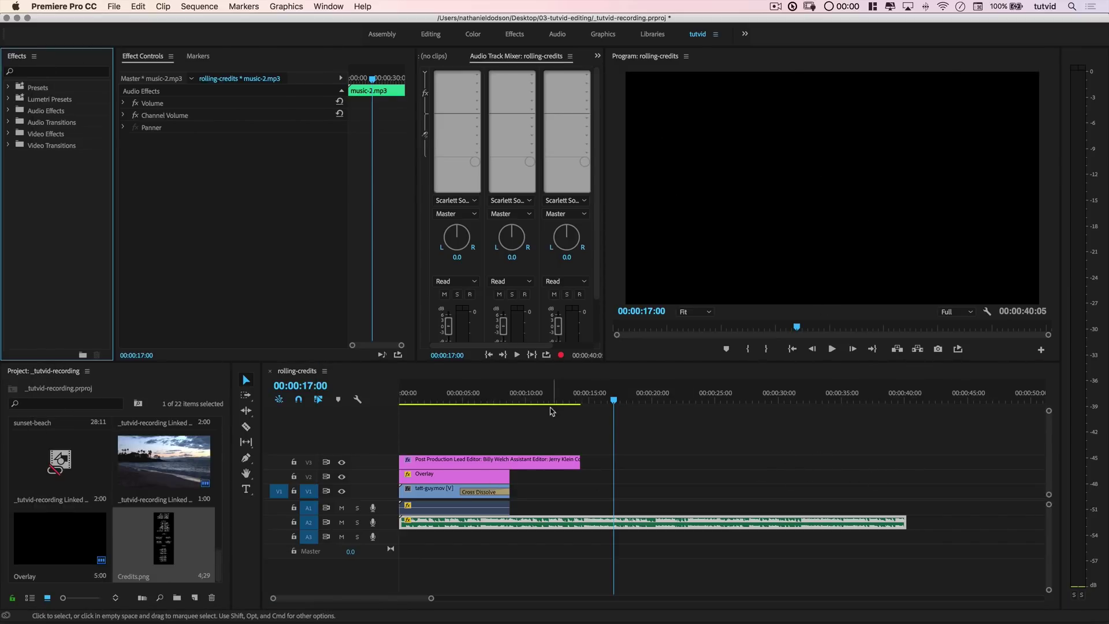
click(573, 563)
key(Home)
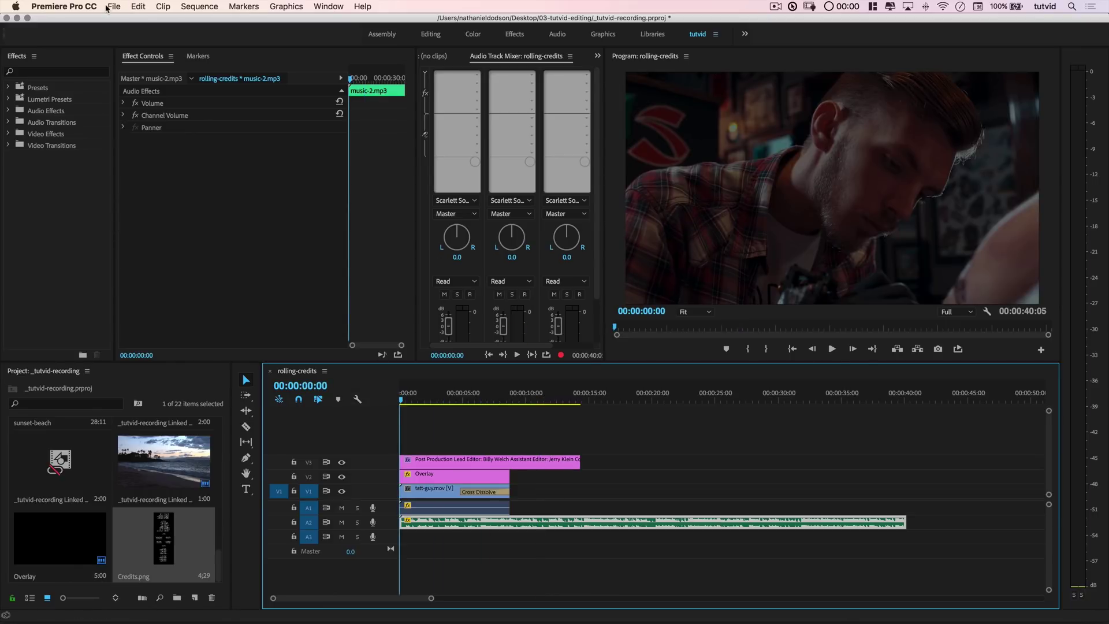
click(112, 8)
mouse_move(123, 21)
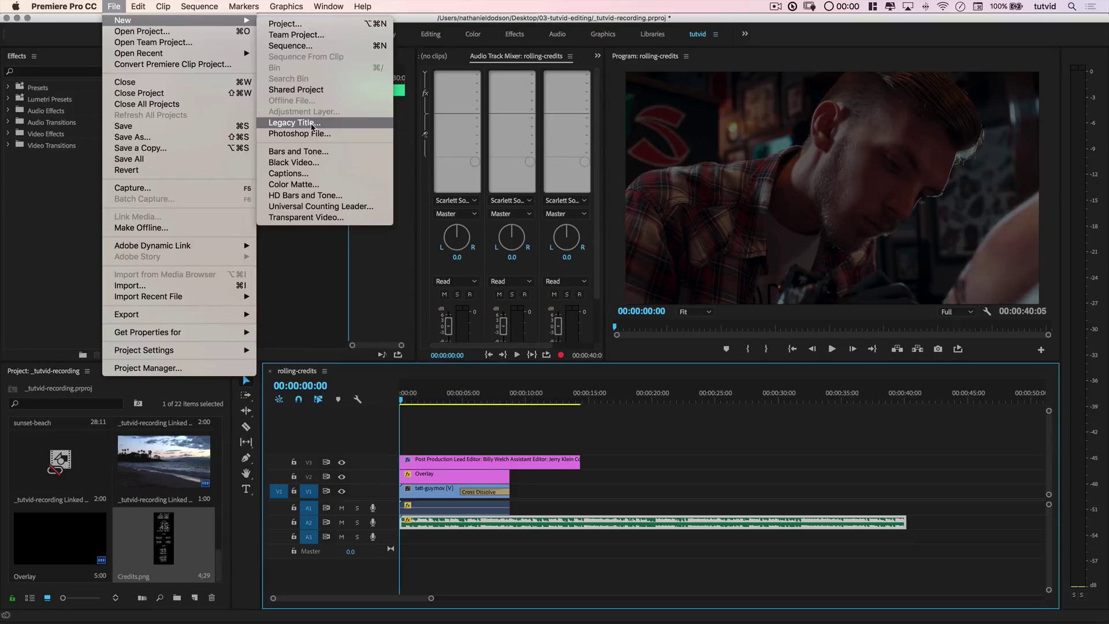
click(314, 332)
Scrub to about five seconds into the roll, then bring Photoshop's credits.psd forward.
drag(420, 393, 499, 392)
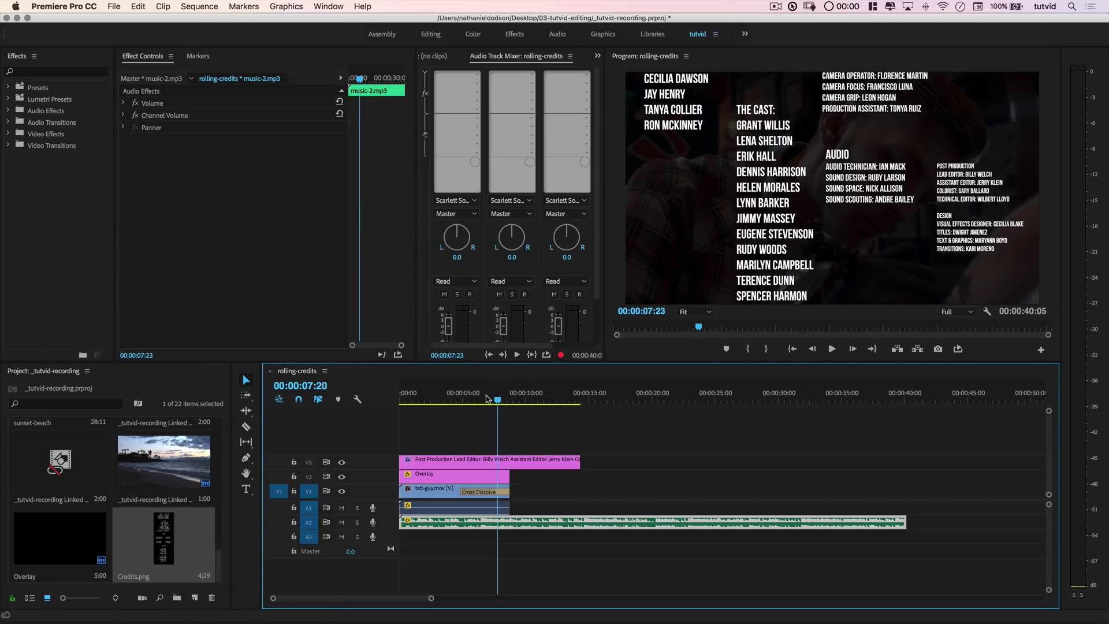
drag(496, 399, 471, 398)
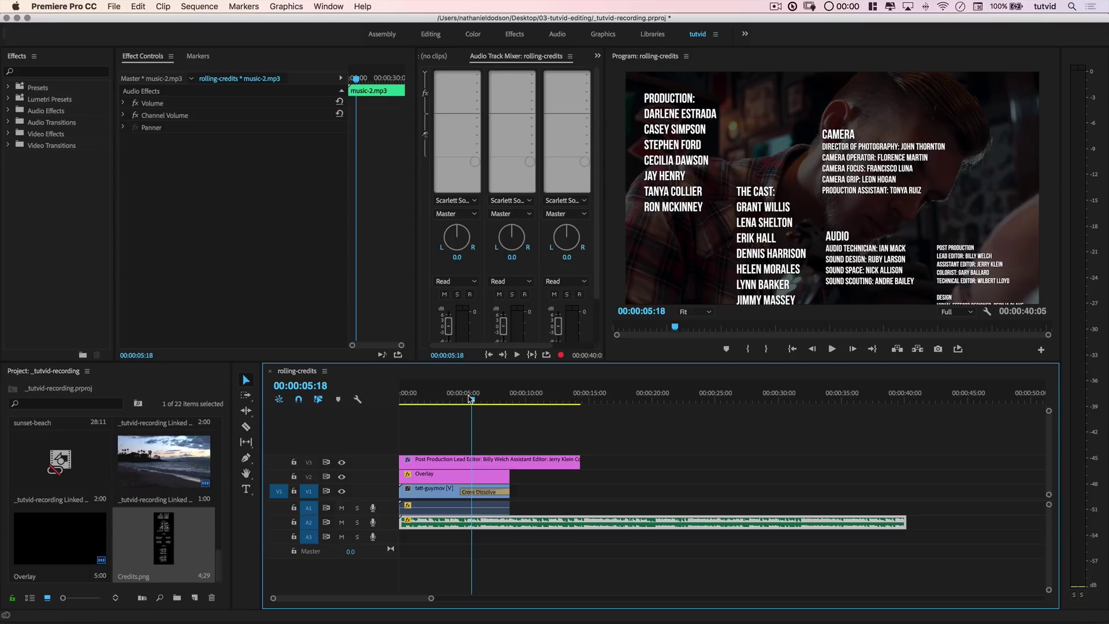
key(super+Tab)
key(super+Tab)
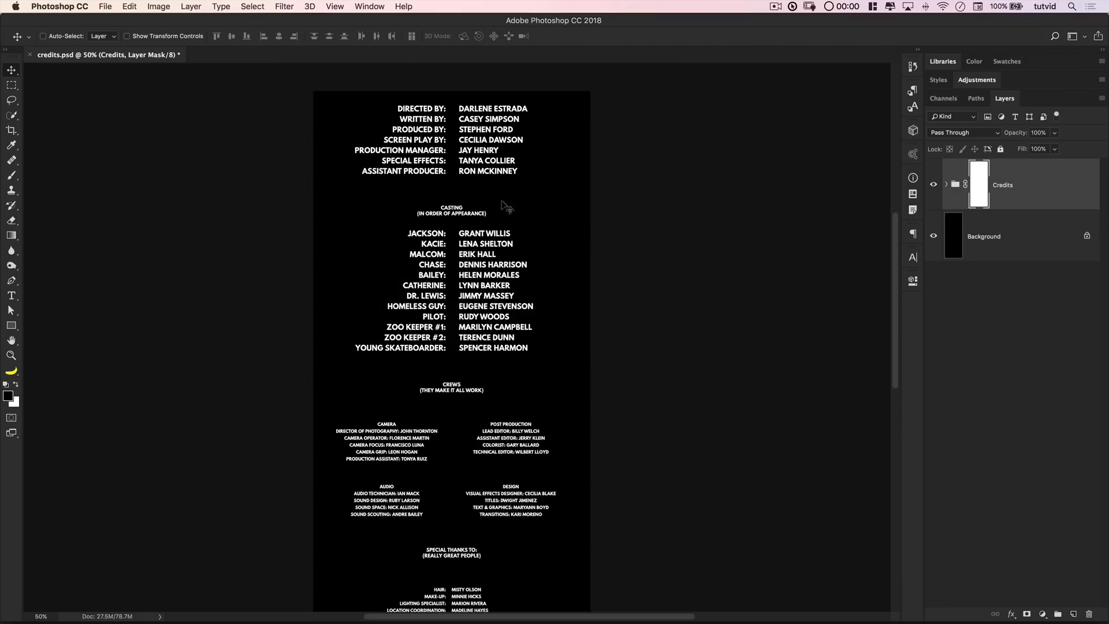
key(super+Tab)
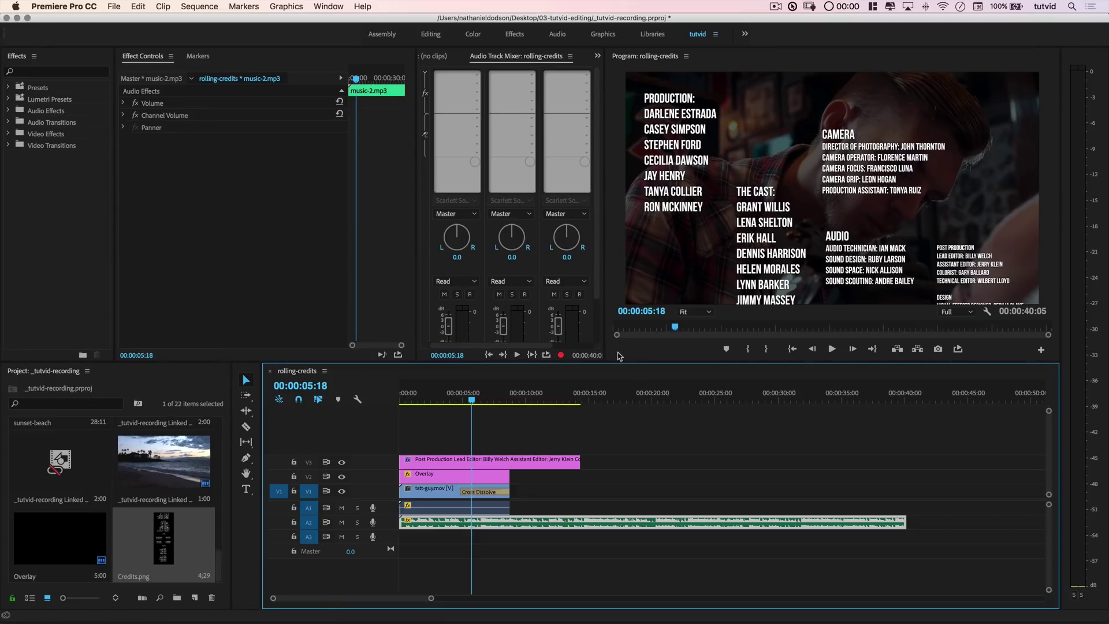